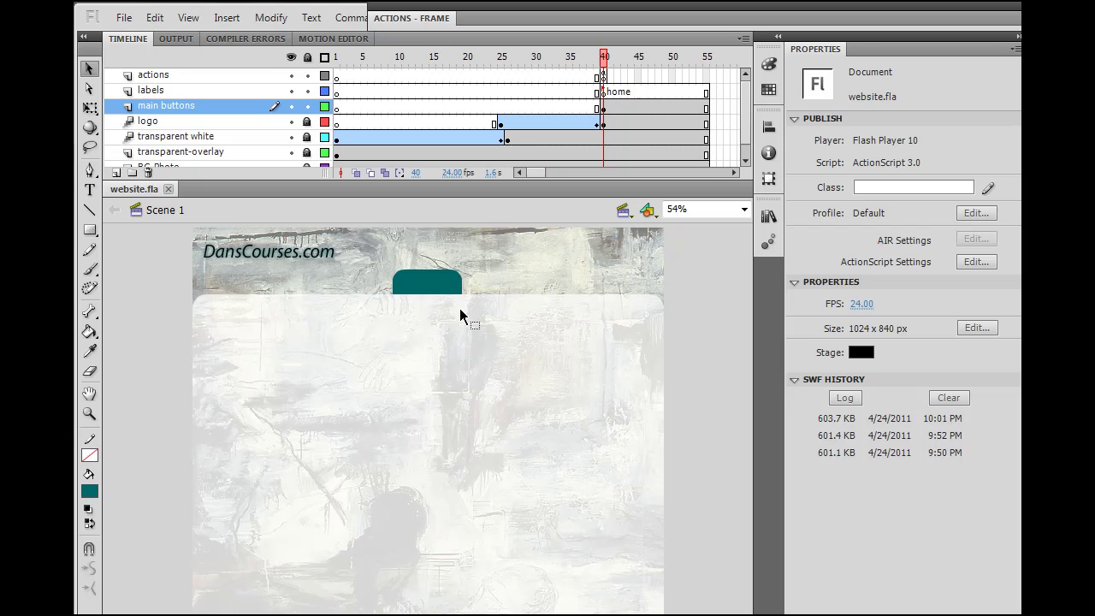
- Lighten the tab's teal fill to RGB 0/117/117 by raising luminance to 55
{"action": "left_click", "coordinate": [425, 296]}
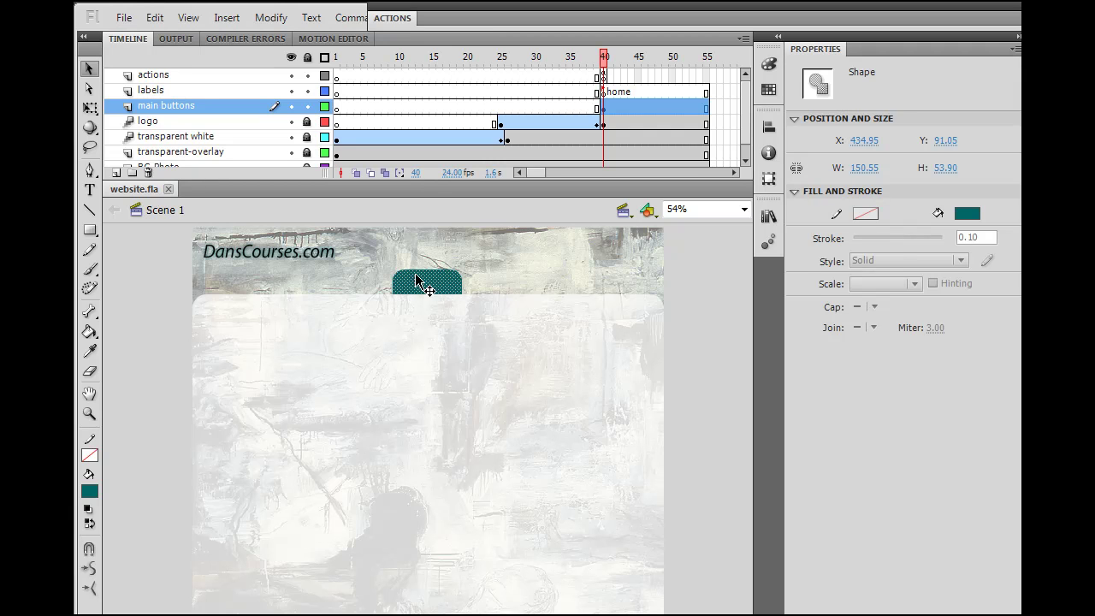
{"action": "left_click", "coordinate": [967, 214]}
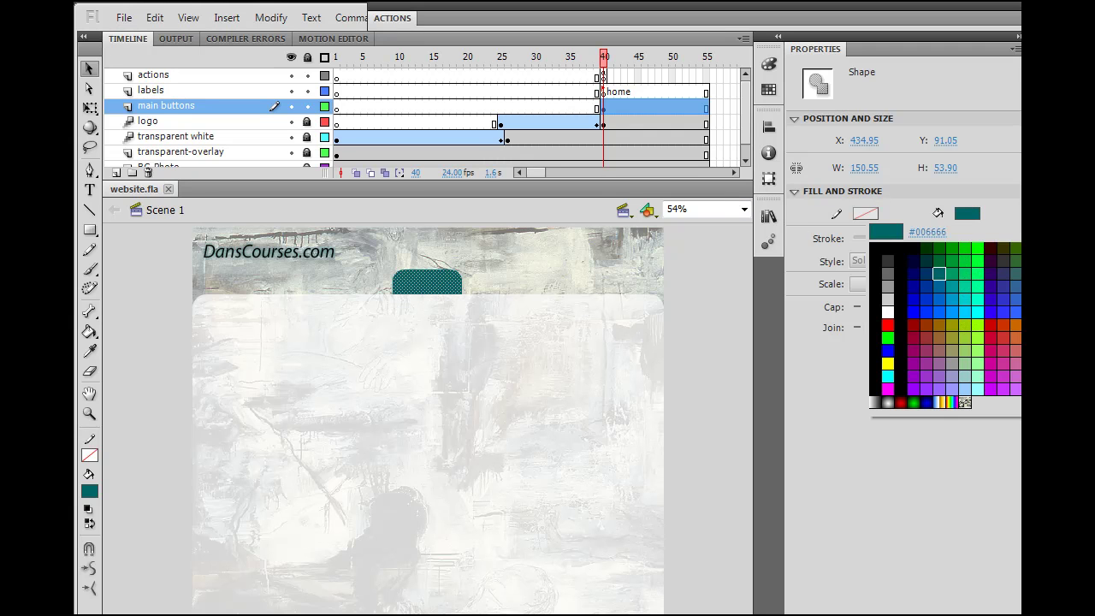
{"action": "left_click", "coordinate": [1019, 232]}
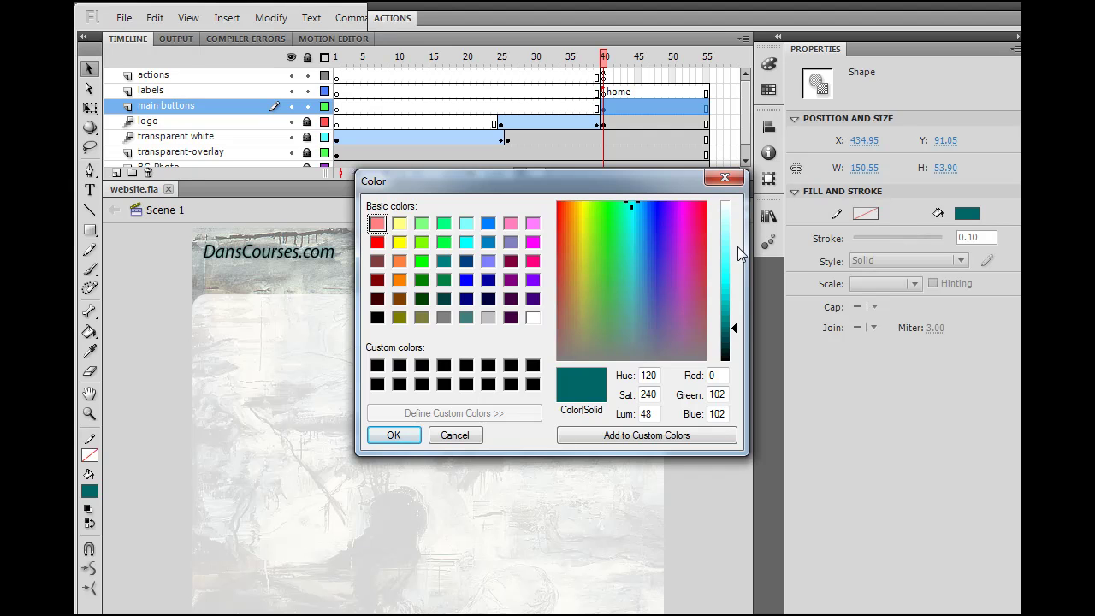
{"action": "left_click_drag", "start_coordinate": [734, 325], "coordinate": [736, 324]}
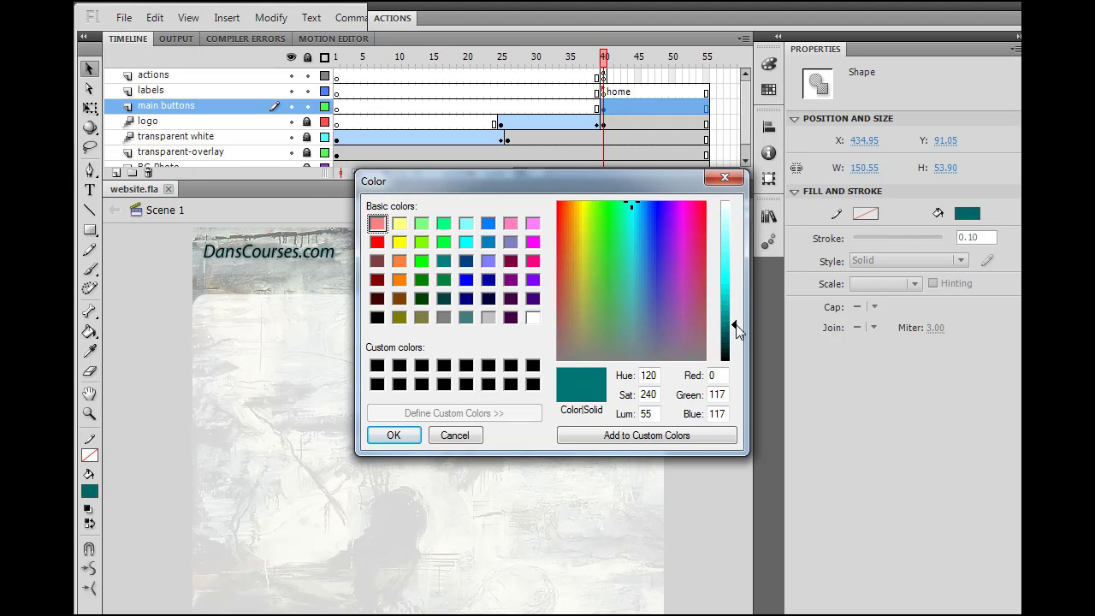
{"action": "left_click", "coordinate": [393, 435]}
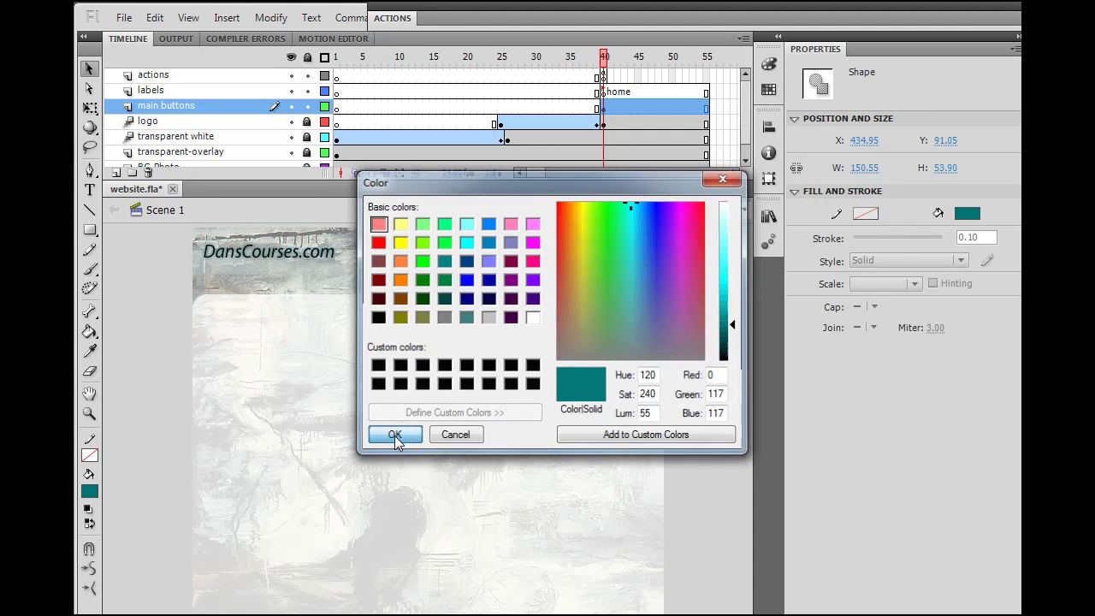
{"action": "left_click", "coordinate": [466, 393]}
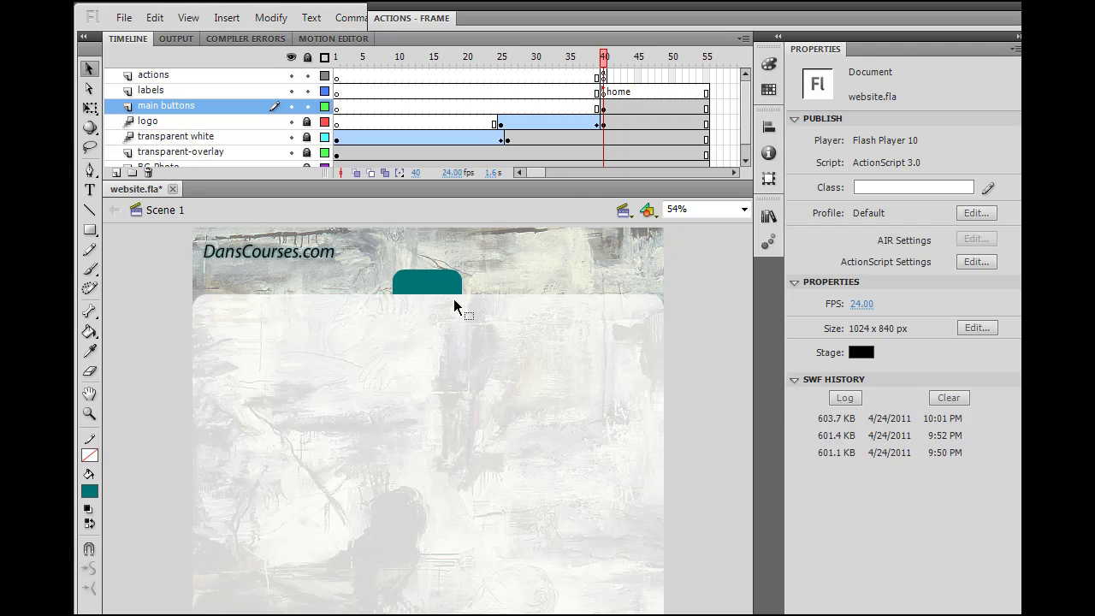
{"action": "left_click", "coordinate": [421, 289]}
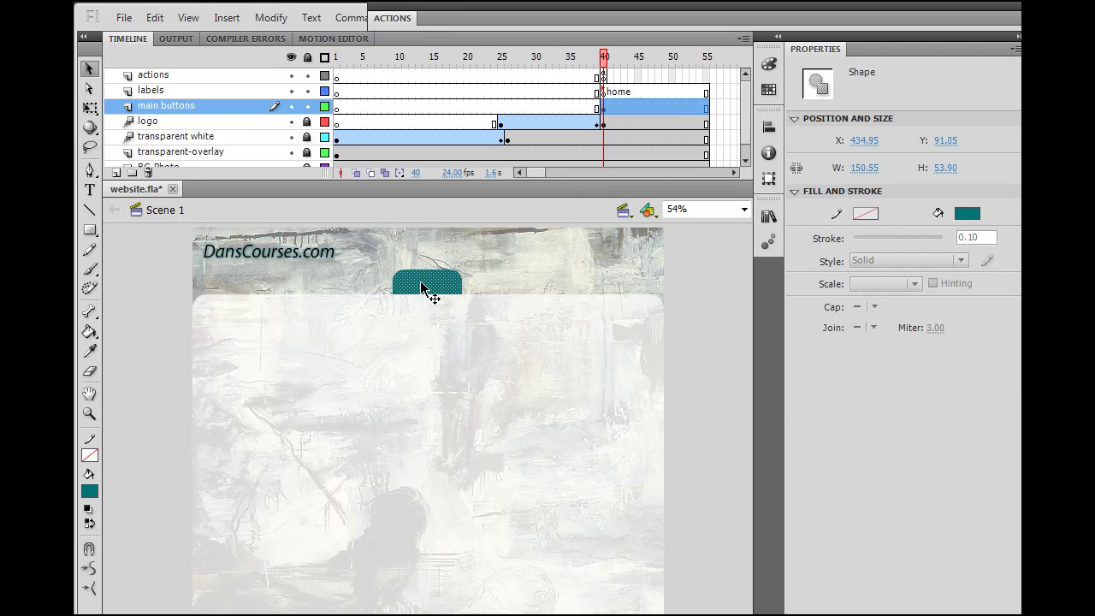
- Convert the selected teal tab into a Movie Clip symbol named btn1
{"action": "left_click", "coordinate": [270, 17]}
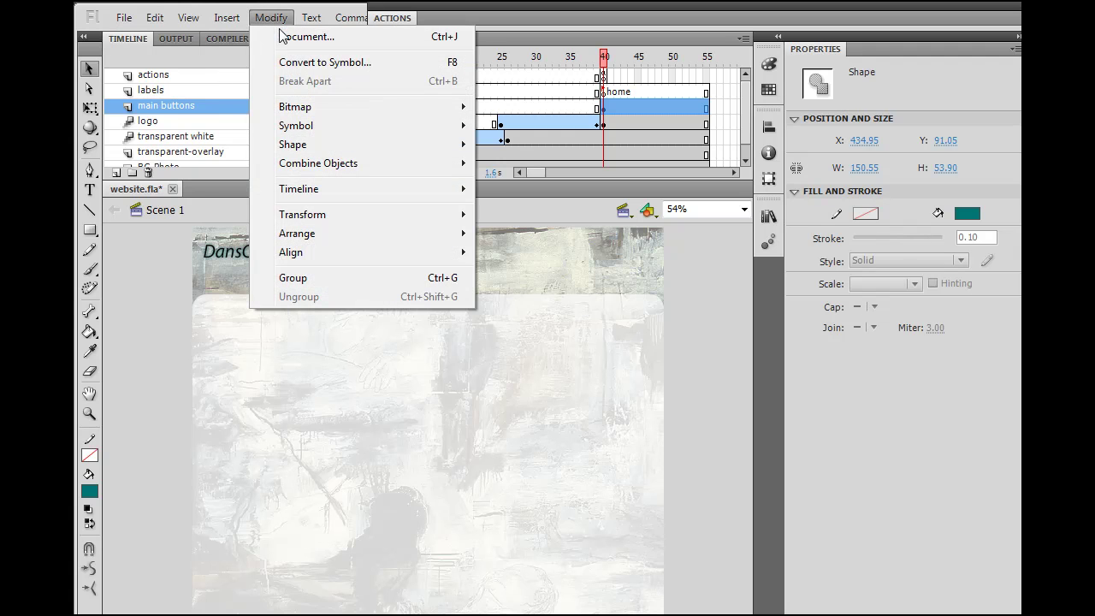
{"action": "left_click", "coordinate": [301, 63]}
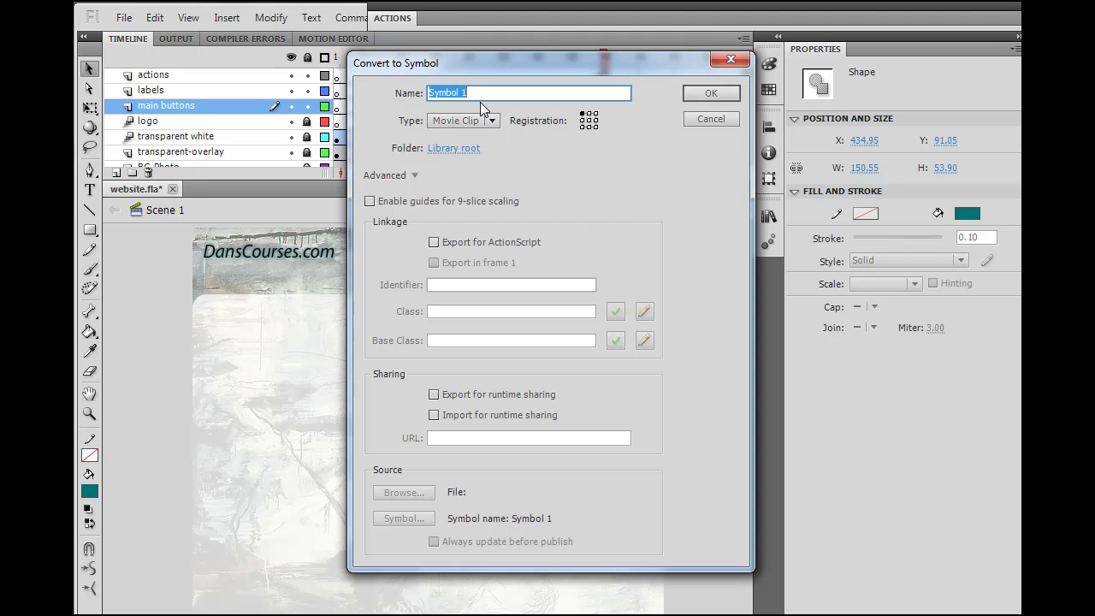
{"action": "type", "text": "btn1"}
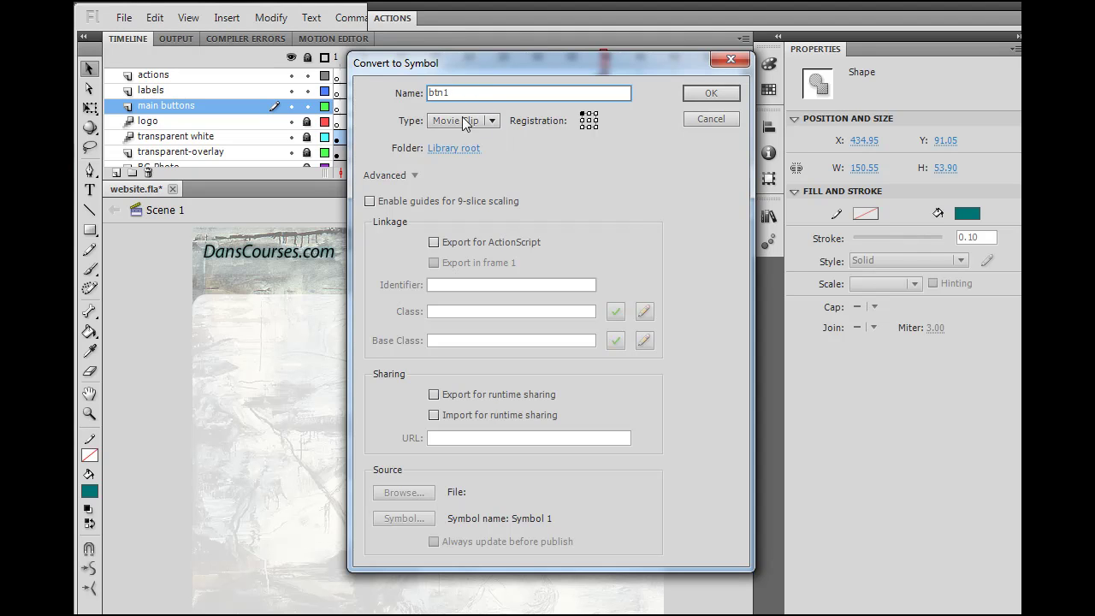
{"action": "left_click", "coordinate": [651, 94]}
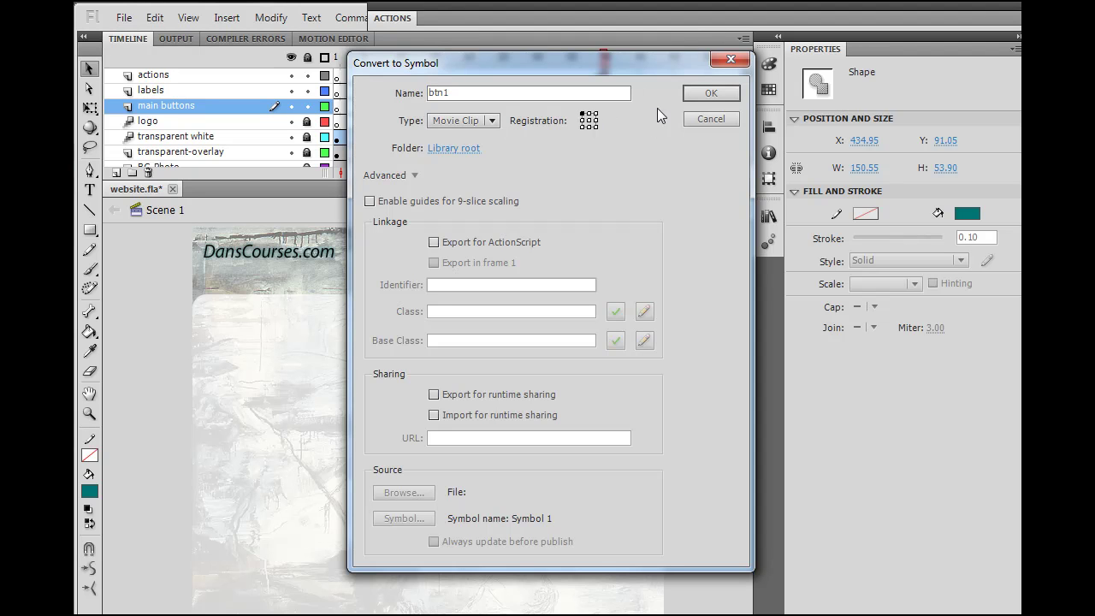
{"action": "left_click", "coordinate": [704, 94]}
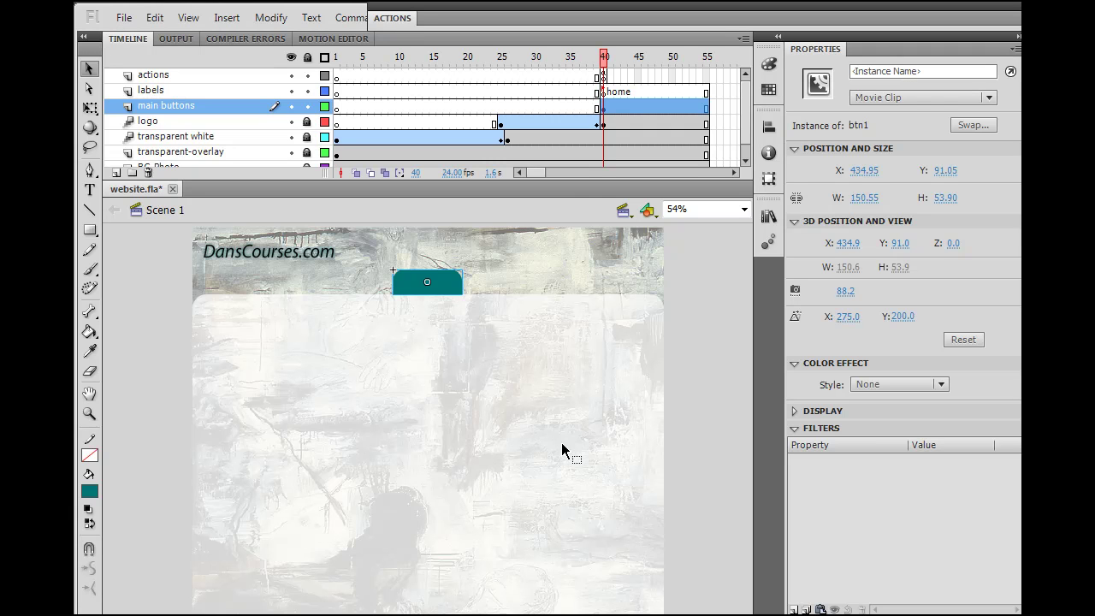
- Open btn1 and insert a second keyframe that duplicates the tab
{"action": "double_click", "coordinate": [407, 287]}
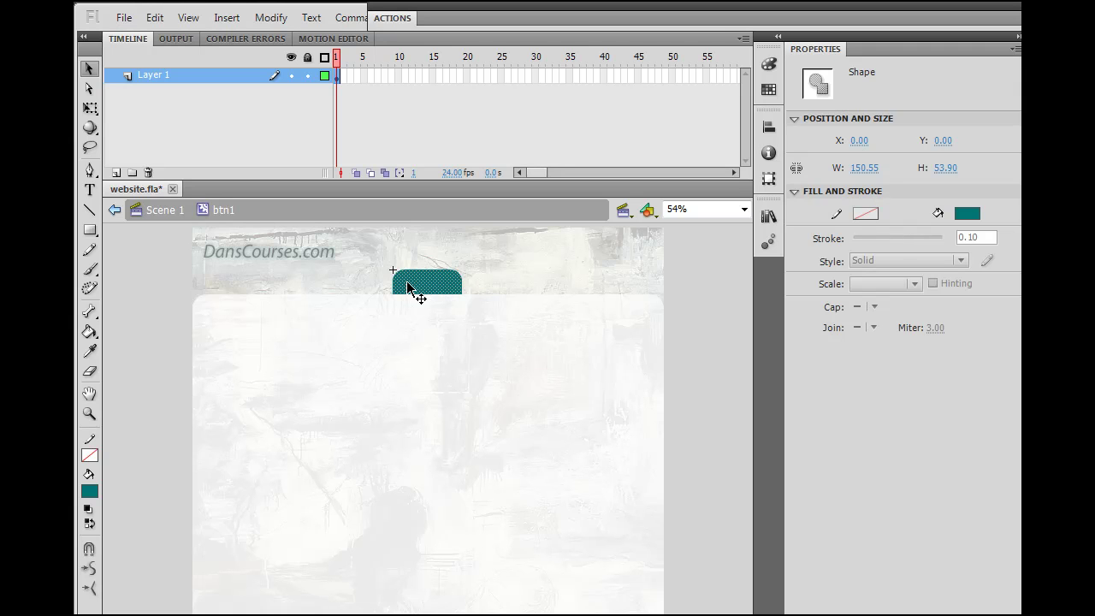
{"action": "left_click", "coordinate": [344, 78]}
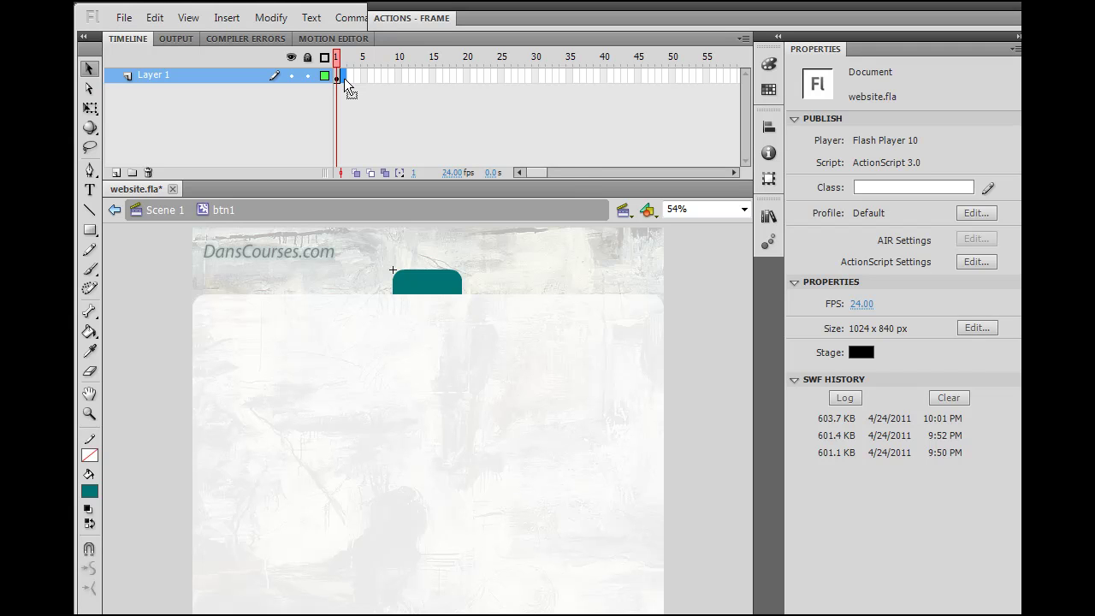
{"action": "right_click", "coordinate": [344, 78]}
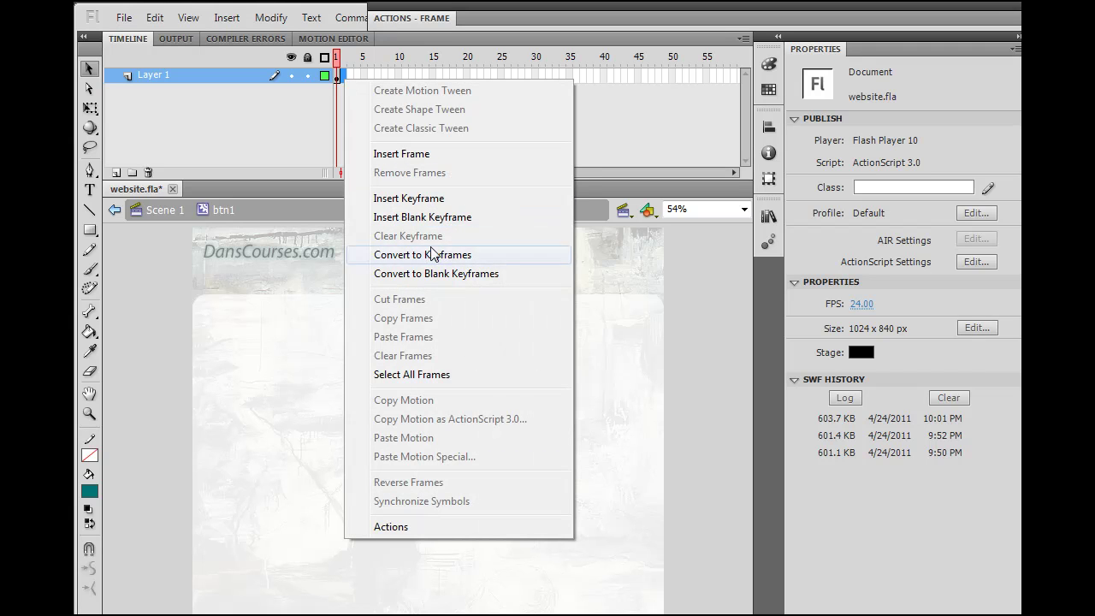
{"action": "left_click", "coordinate": [420, 198]}
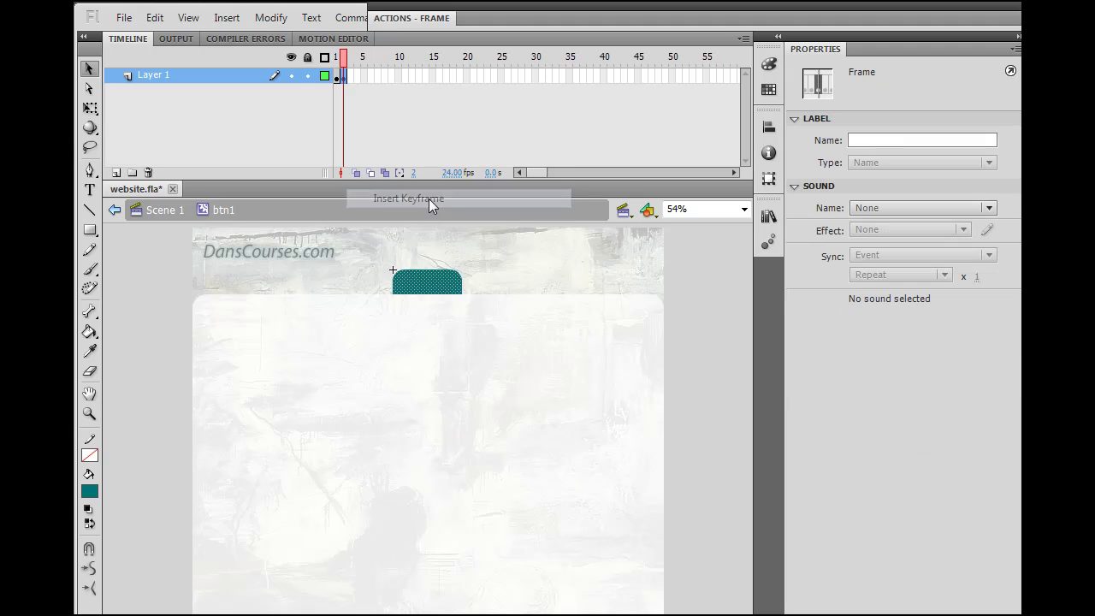
{"action": "left_click", "coordinate": [344, 57]}
{"action": "left_click", "coordinate": [335, 58]}
{"action": "left_click", "coordinate": [344, 56]}
- Fill the tab in frame 2 with white, leaving frame 1 teal
{"action": "left_click", "coordinate": [346, 94]}
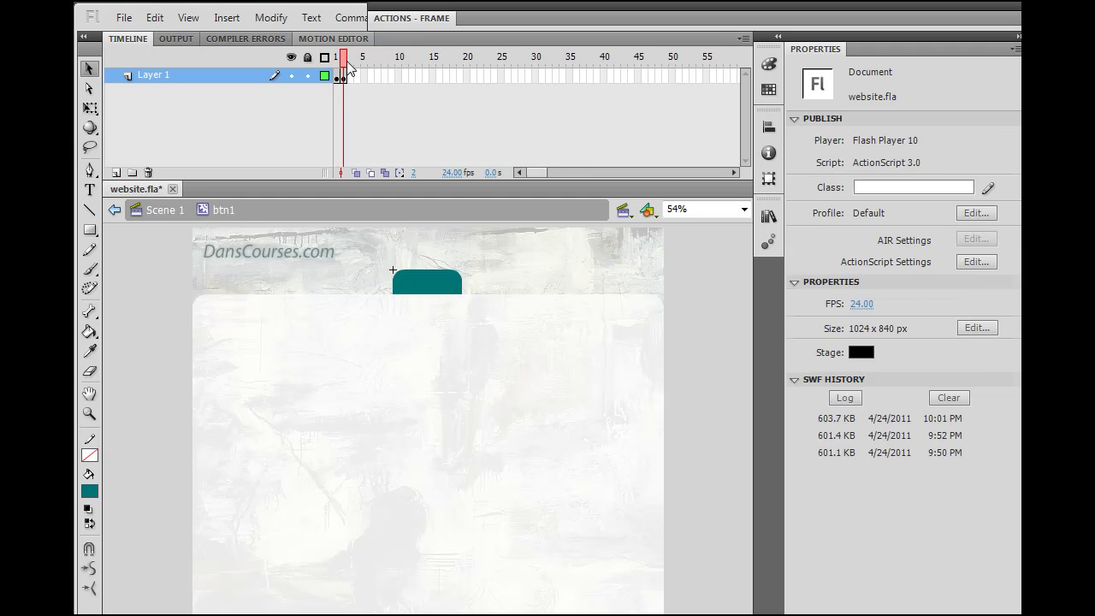
{"action": "left_click", "coordinate": [344, 75]}
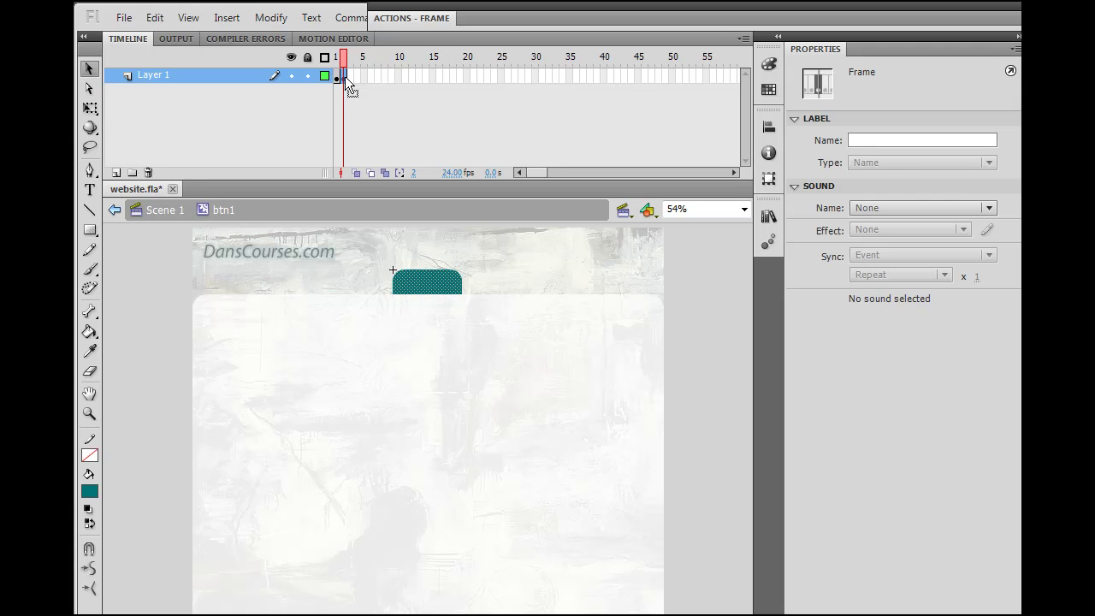
{"action": "left_click", "coordinate": [95, 492]}
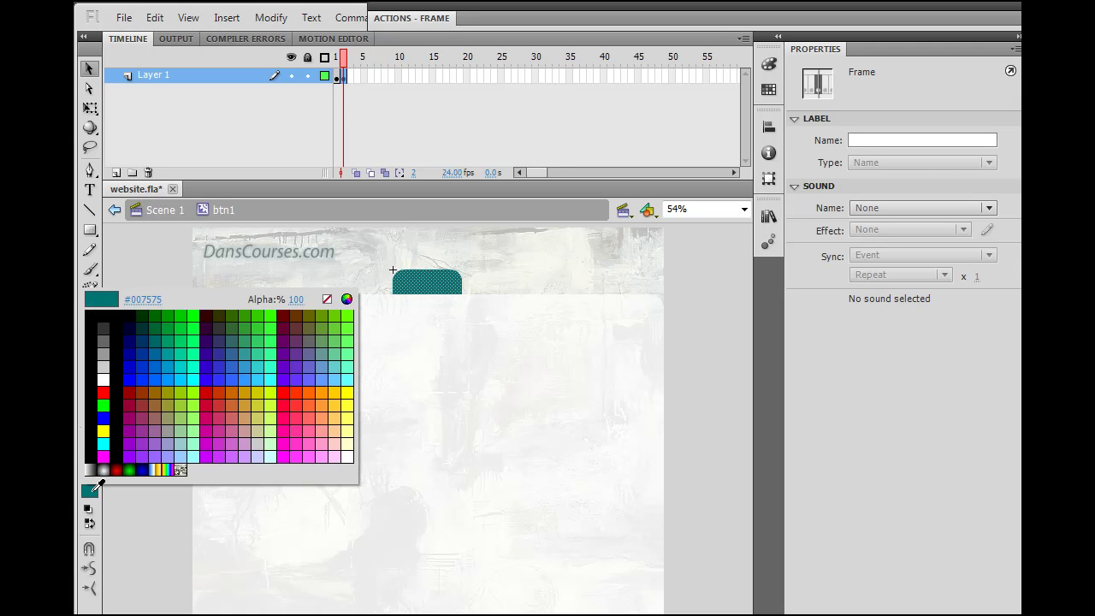
{"action": "left_click", "coordinate": [107, 378]}
{"action": "left_click", "coordinate": [156, 378]}
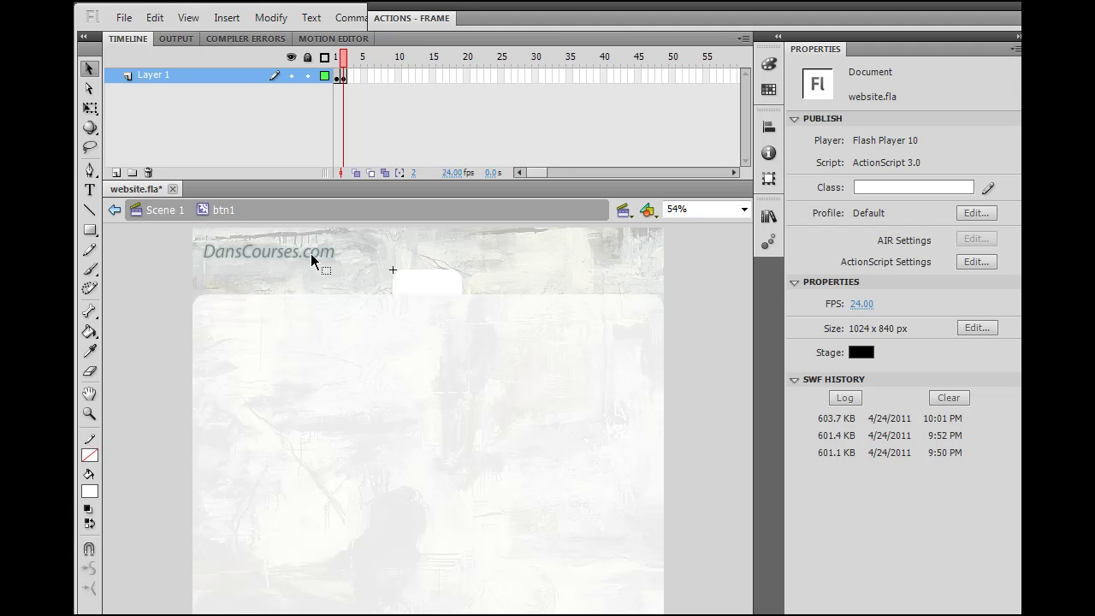
- Return to Scene 1, unlock the transparent white layer and open bg-whitespace
{"action": "left_click", "coordinate": [151, 220]}
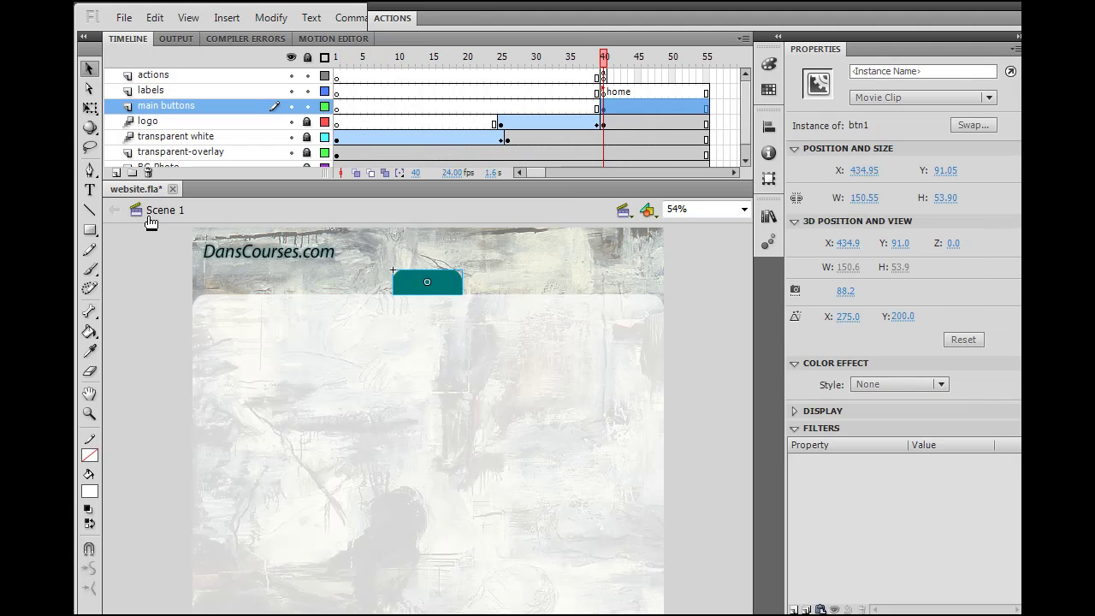
{"action": "left_click", "coordinate": [505, 374]}
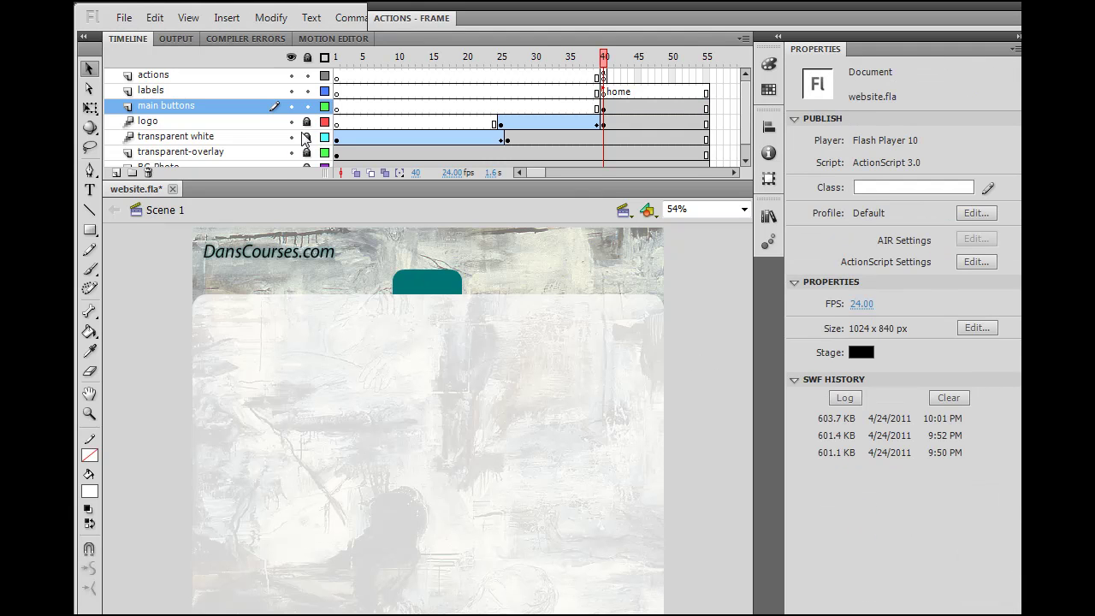
{"action": "left_click", "coordinate": [307, 136]}
{"action": "left_click", "coordinate": [541, 399]}
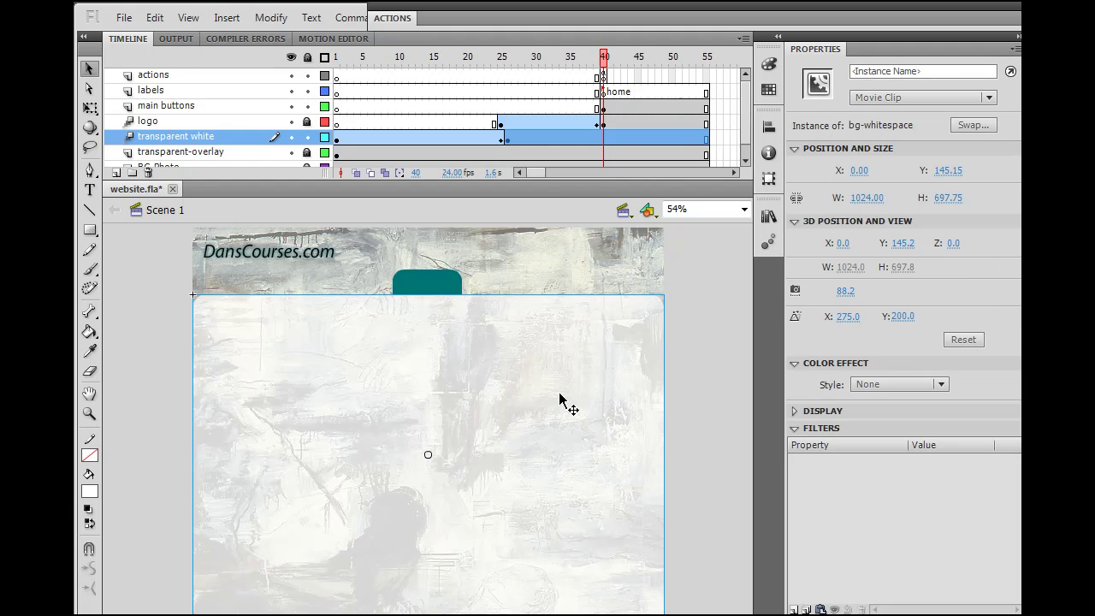
{"action": "double_click", "coordinate": [581, 395]}
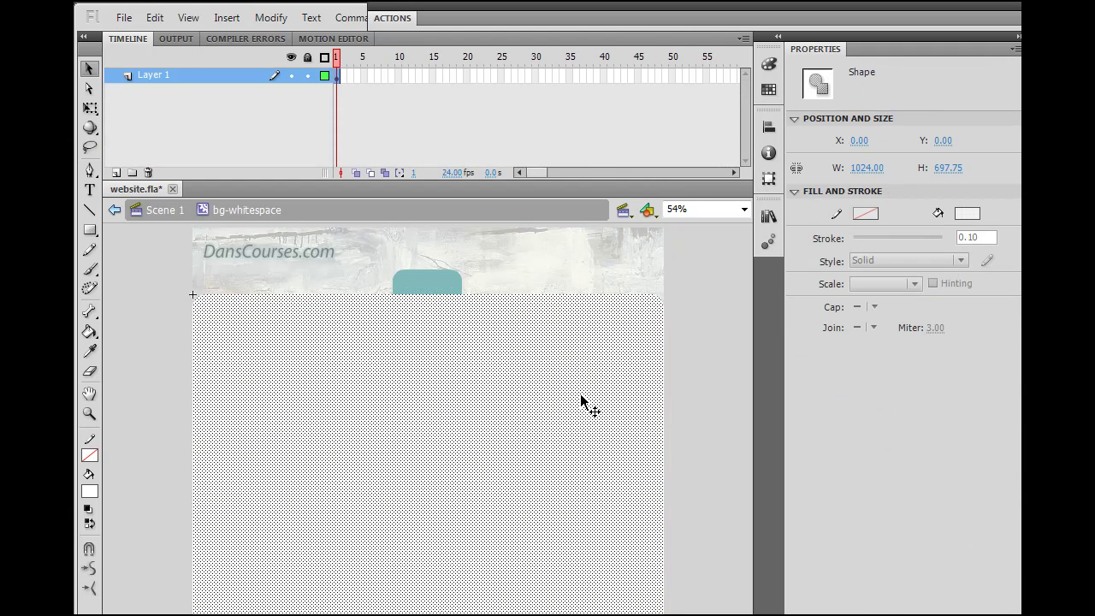
{"action": "left_click", "coordinate": [711, 416]}
{"action": "left_click", "coordinate": [638, 401]}
- Check the panel fill (#E6E6E6, 70% alpha), then reselect bg-whitespace in Scene 1
{"action": "left_click", "coordinate": [967, 214]}
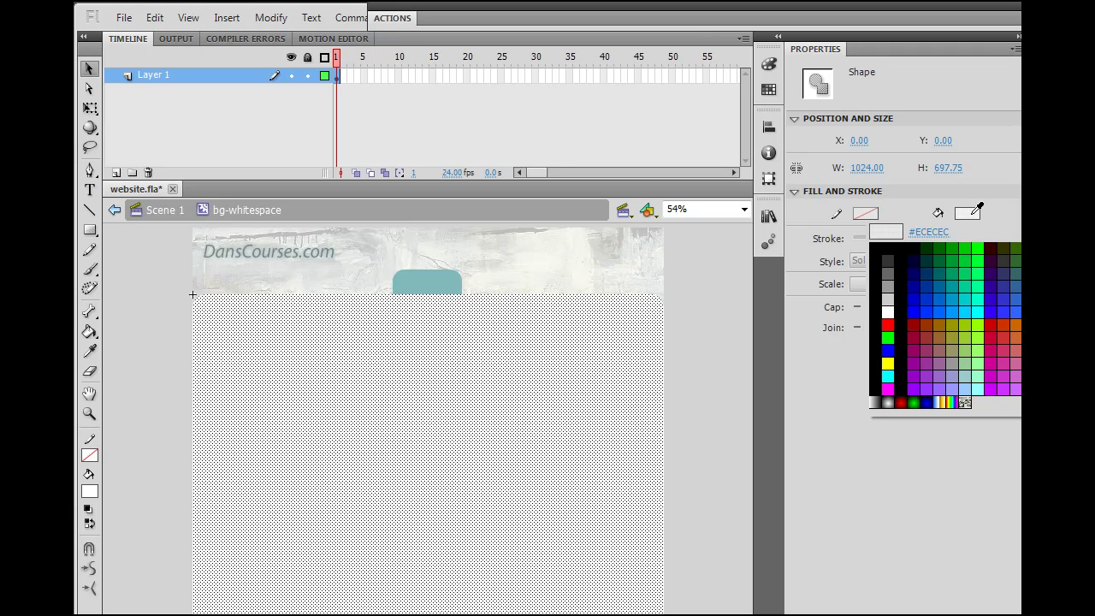
{"action": "left_click", "coordinate": [974, 217]}
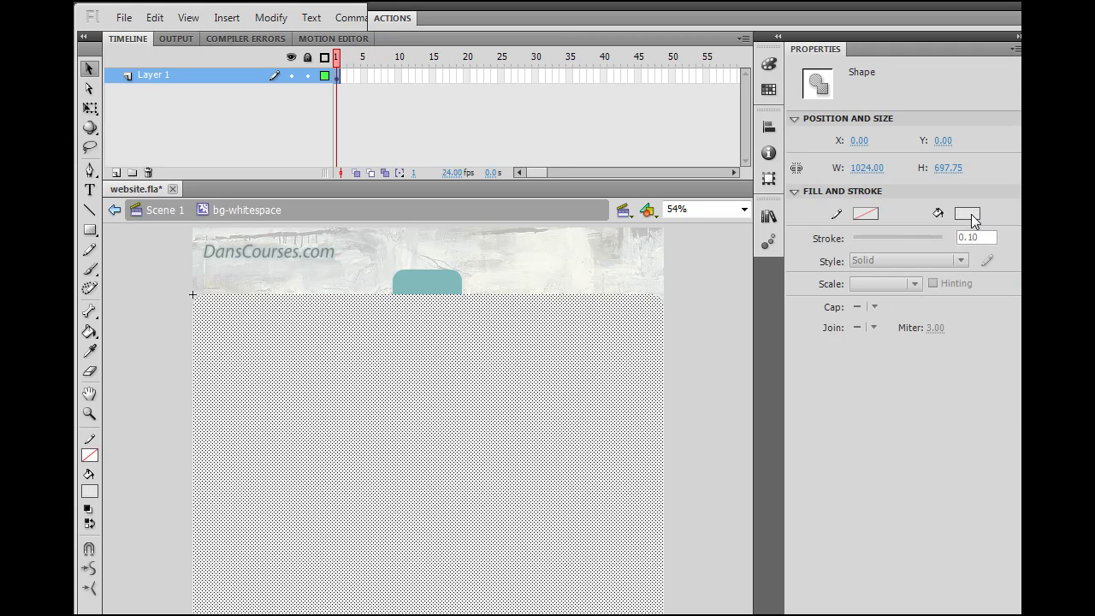
{"action": "left_click", "coordinate": [92, 493]}
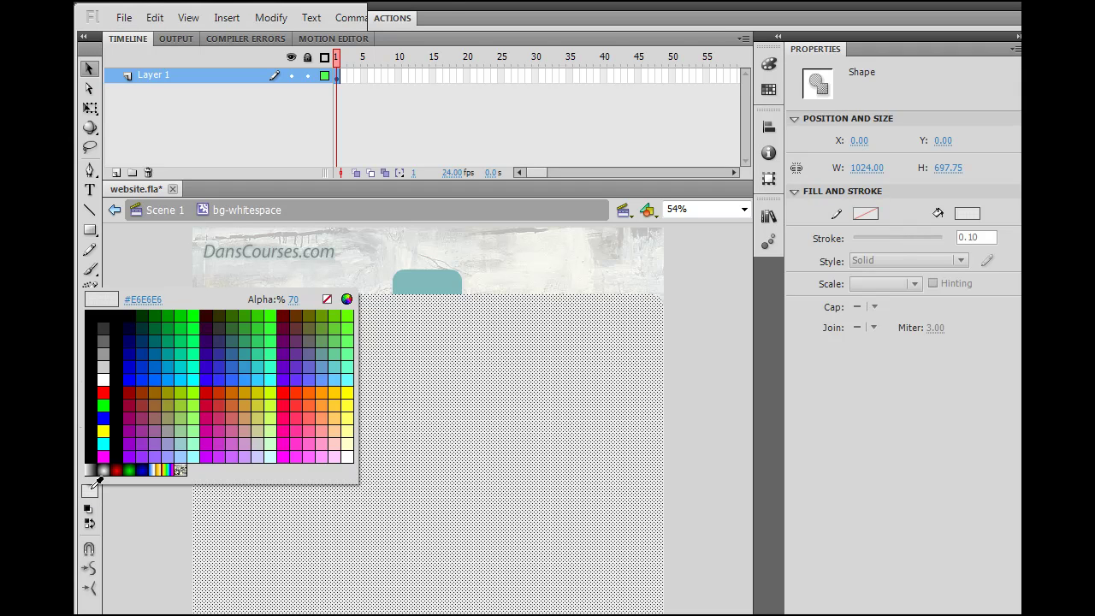
{"action": "left_click", "coordinate": [91, 492]}
{"action": "left_click", "coordinate": [178, 363]}
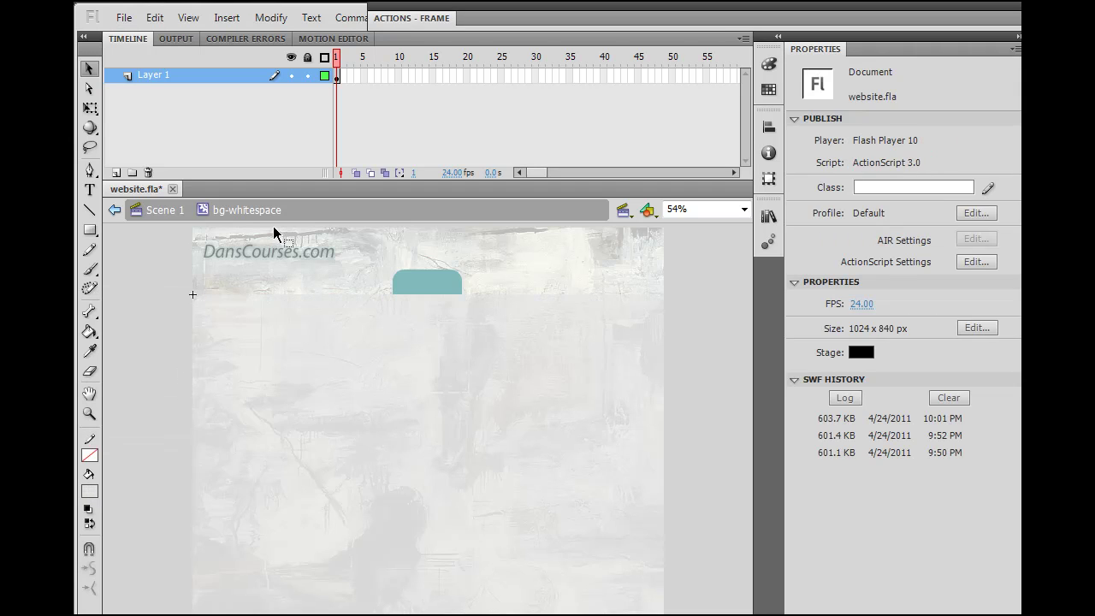
{"action": "left_click", "coordinate": [156, 213]}
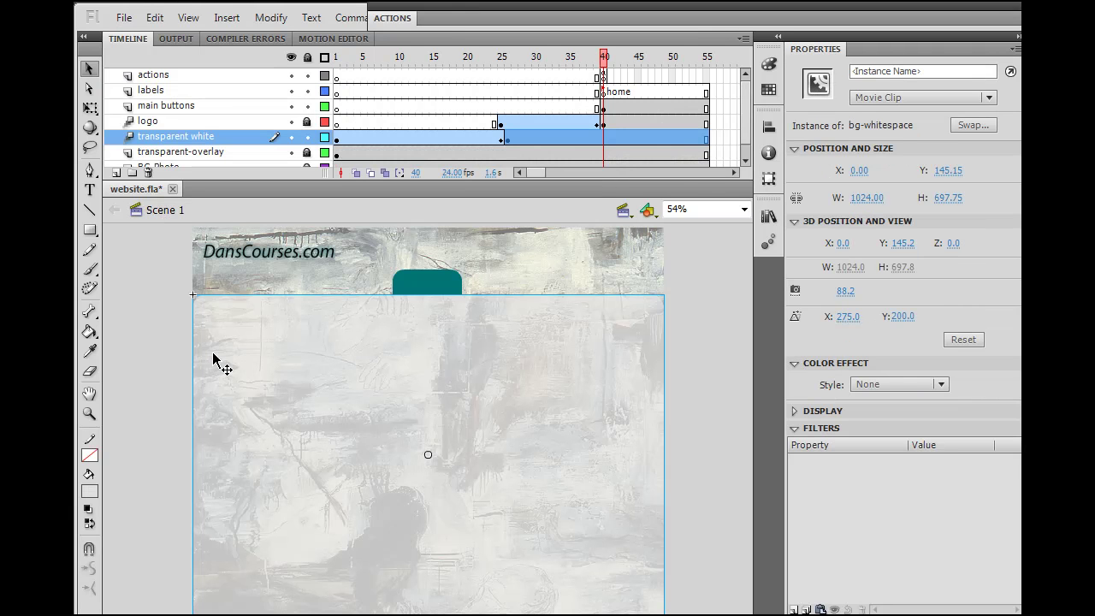
{"action": "left_click", "coordinate": [113, 453]}
{"action": "left_click", "coordinate": [248, 428]}
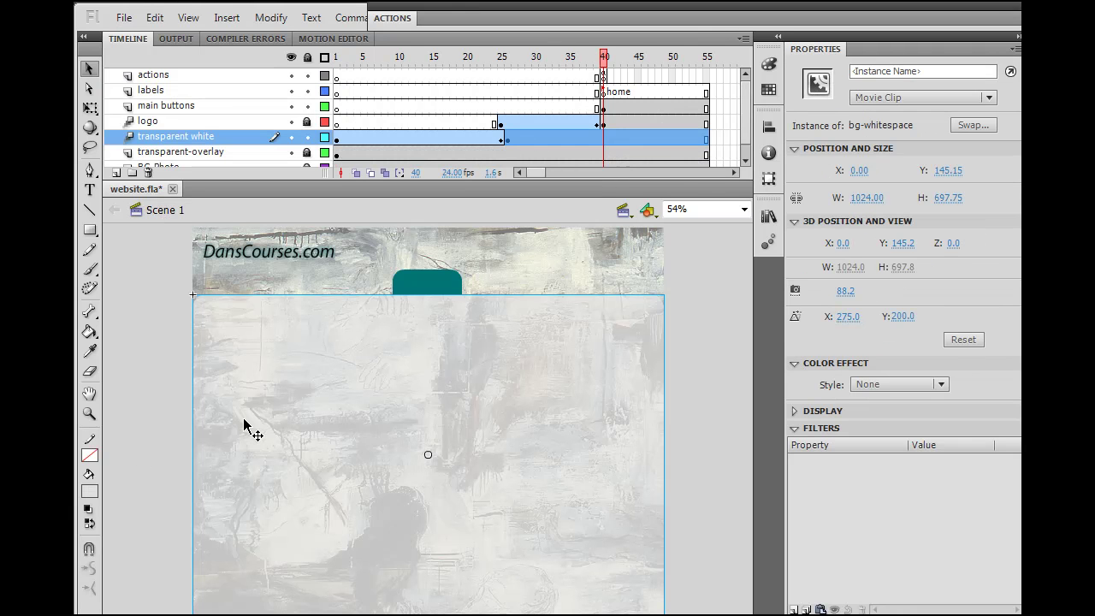
- Set the bg-whitespace panel fill to white #FFFFFF with alpha lowered to about 70%
{"action": "double_click", "coordinate": [308, 438]}
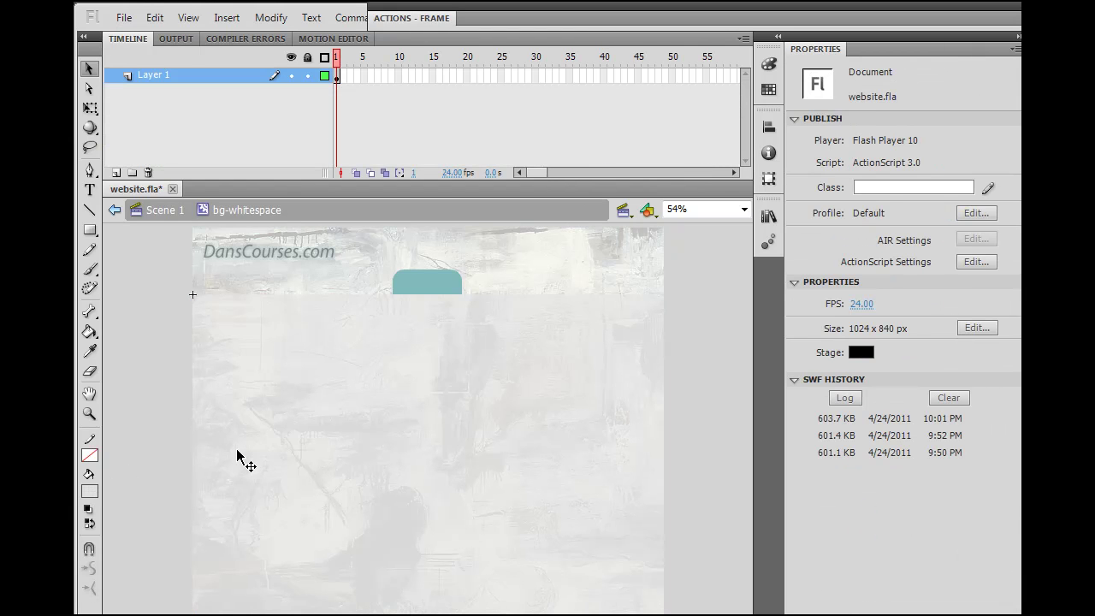
{"action": "left_click", "coordinate": [236, 449]}
{"action": "left_click", "coordinate": [89, 492]}
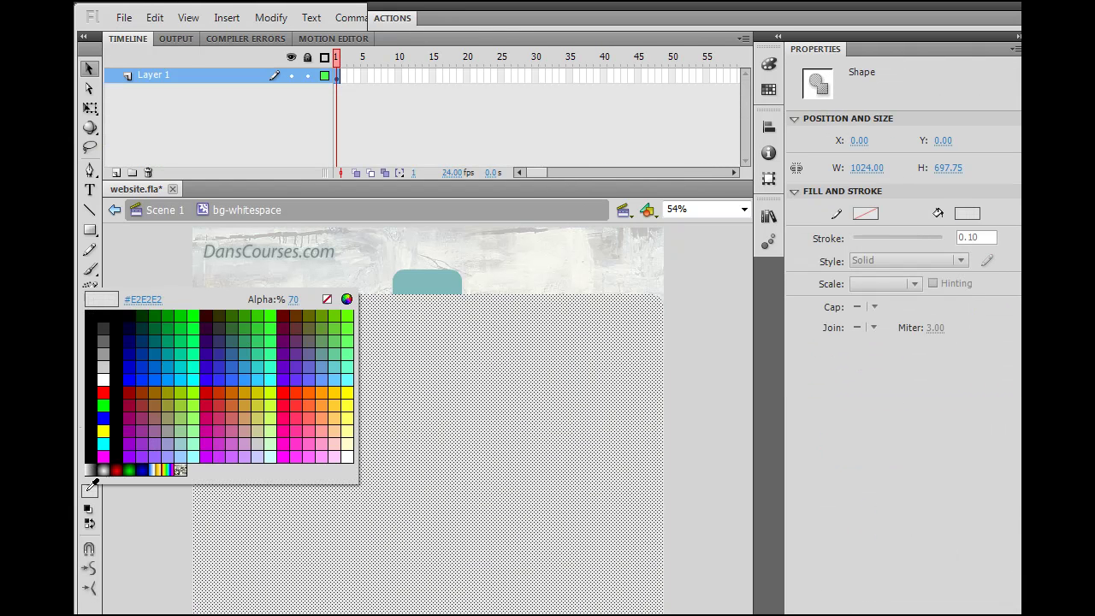
{"action": "left_click", "coordinate": [102, 379]}
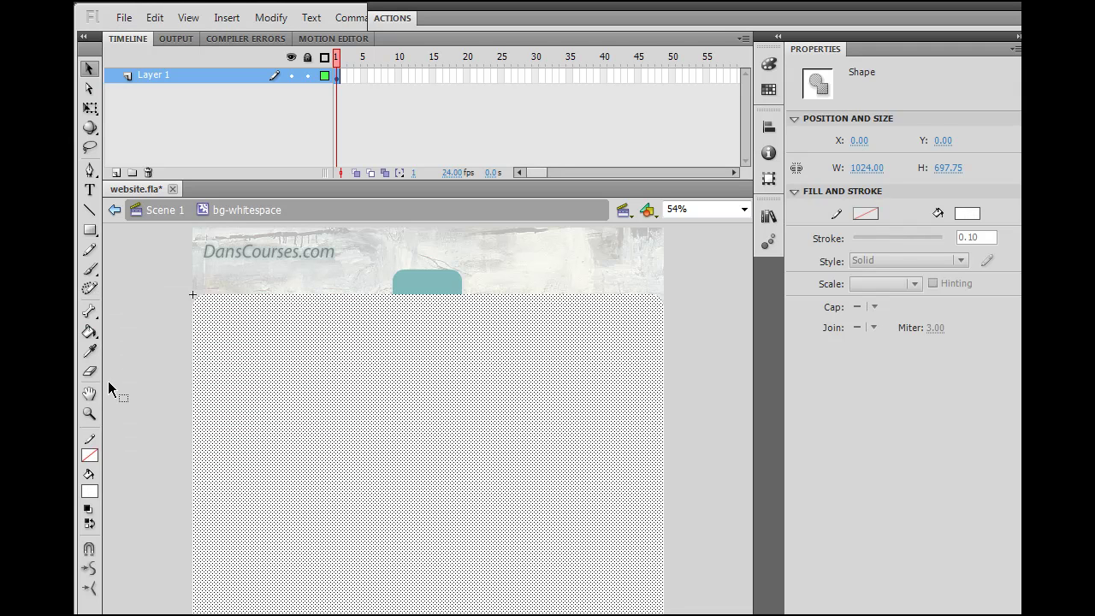
{"action": "left_click", "coordinate": [91, 493]}
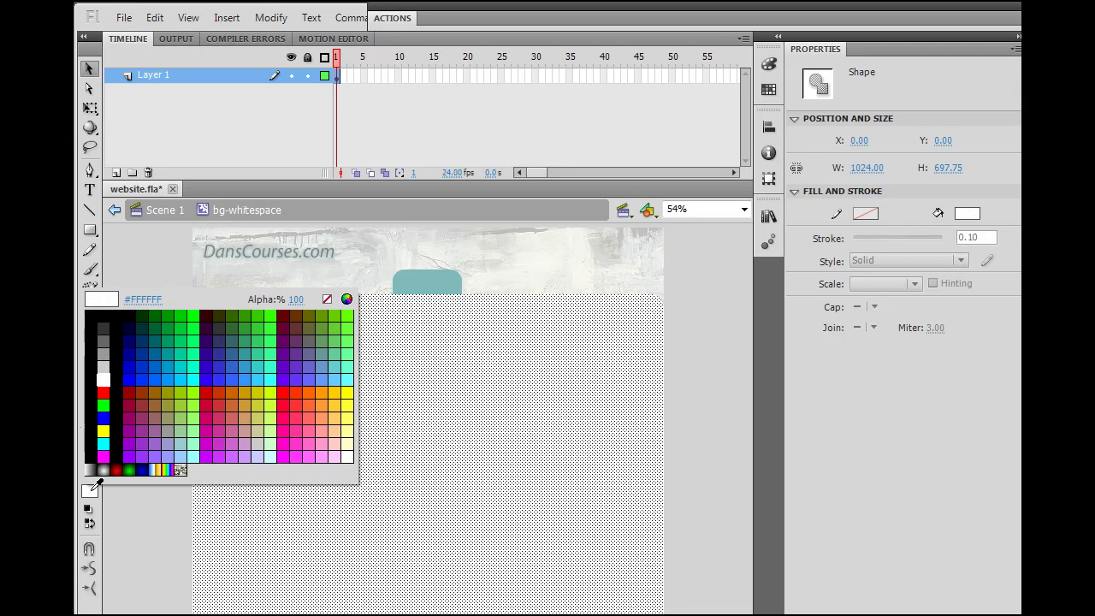
{"action": "left_click_drag", "start_coordinate": [294, 300], "coordinate": [271, 300]}
{"action": "left_click", "coordinate": [154, 489]}
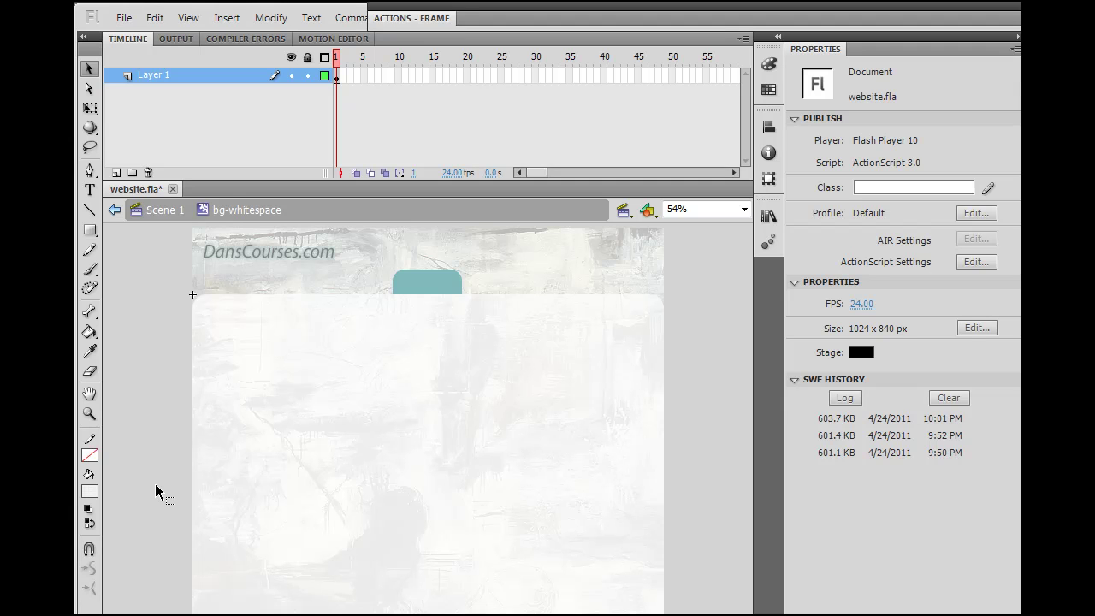
- Reopen btn1 and check the pale tab's fill colour and alpha in frame 2
{"action": "left_click", "coordinate": [166, 213]}
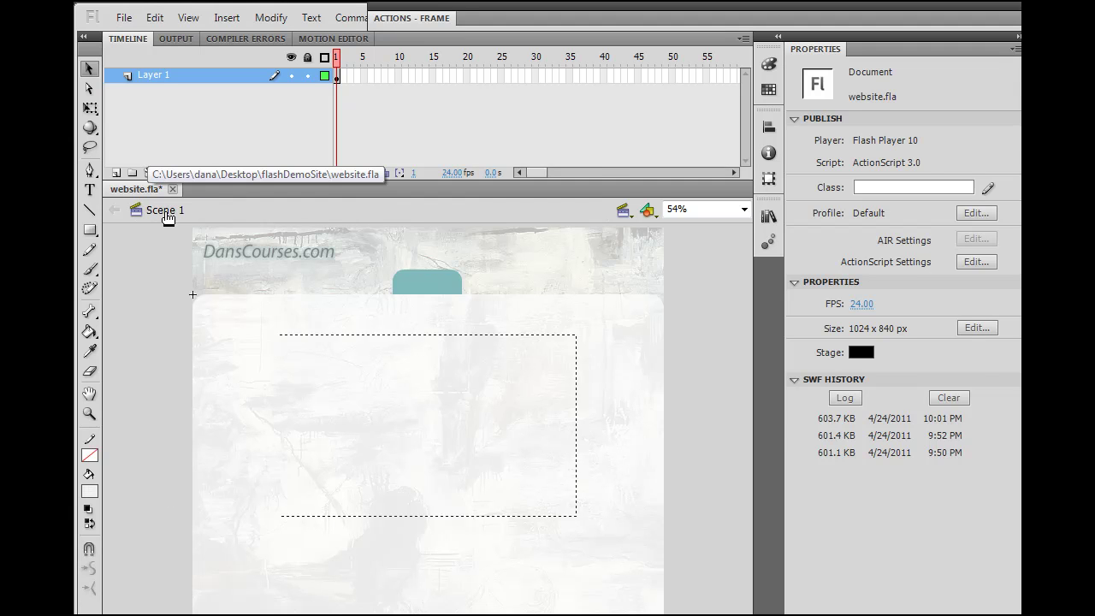
{"action": "left_click", "coordinate": [440, 289]}
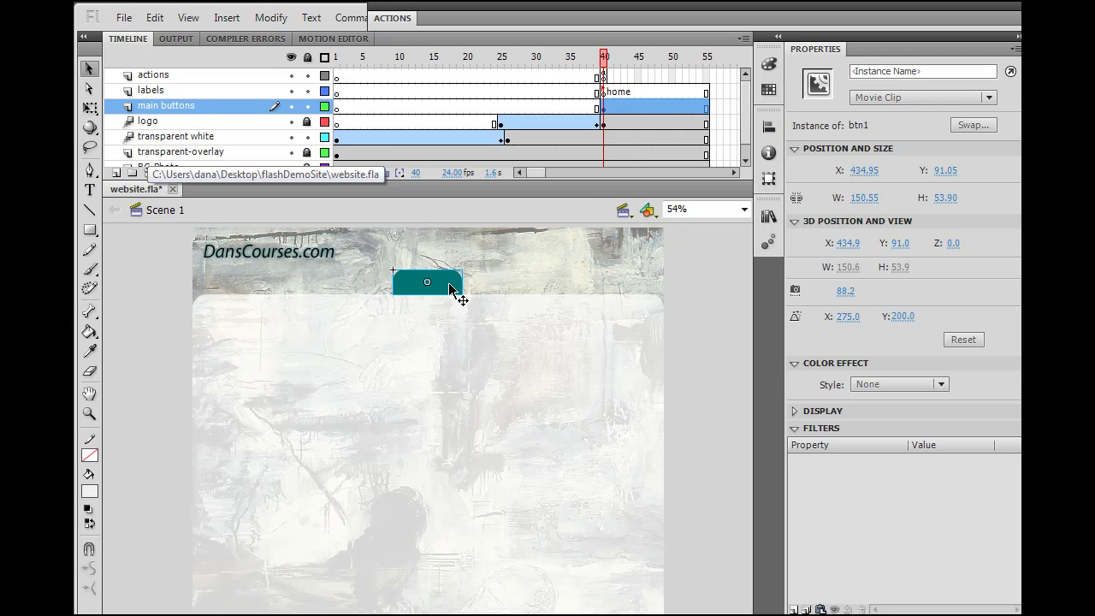
{"action": "double_click", "coordinate": [451, 291]}
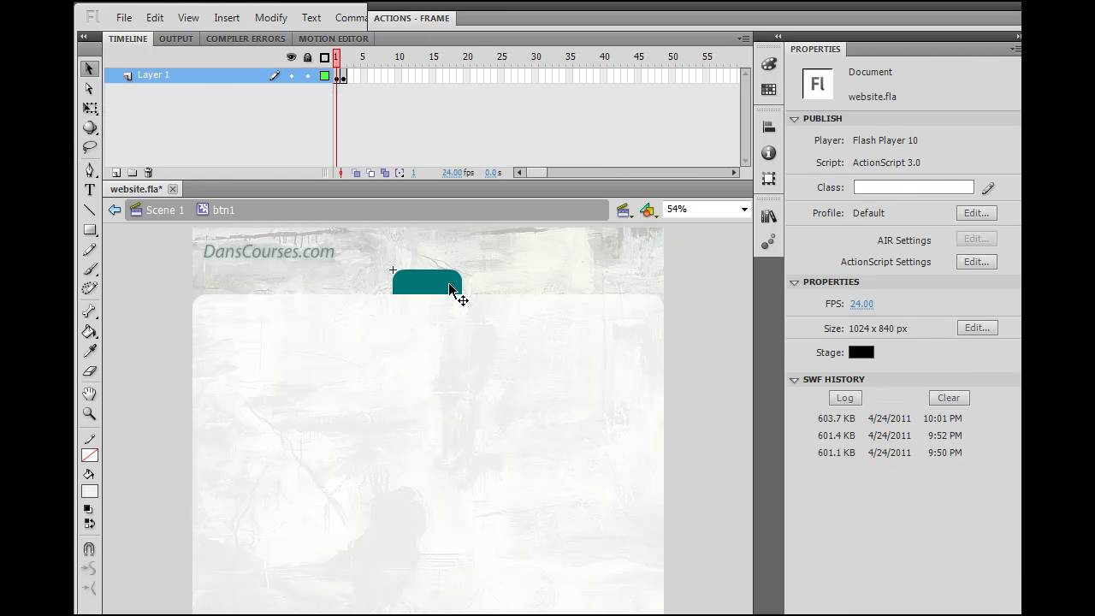
{"action": "left_click", "coordinate": [343, 57]}
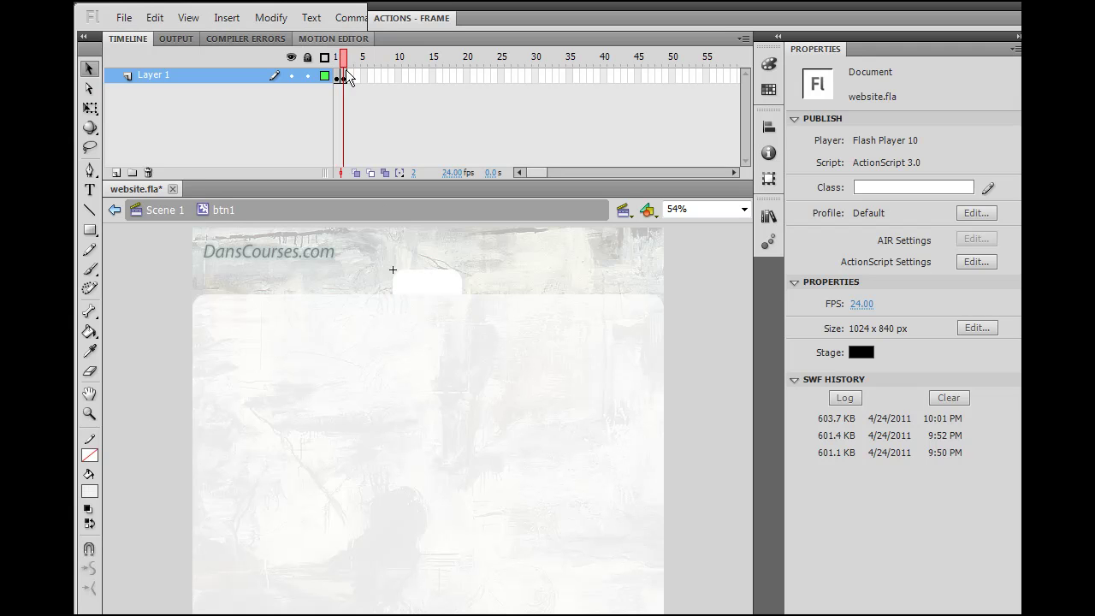
{"action": "left_click", "coordinate": [436, 291]}
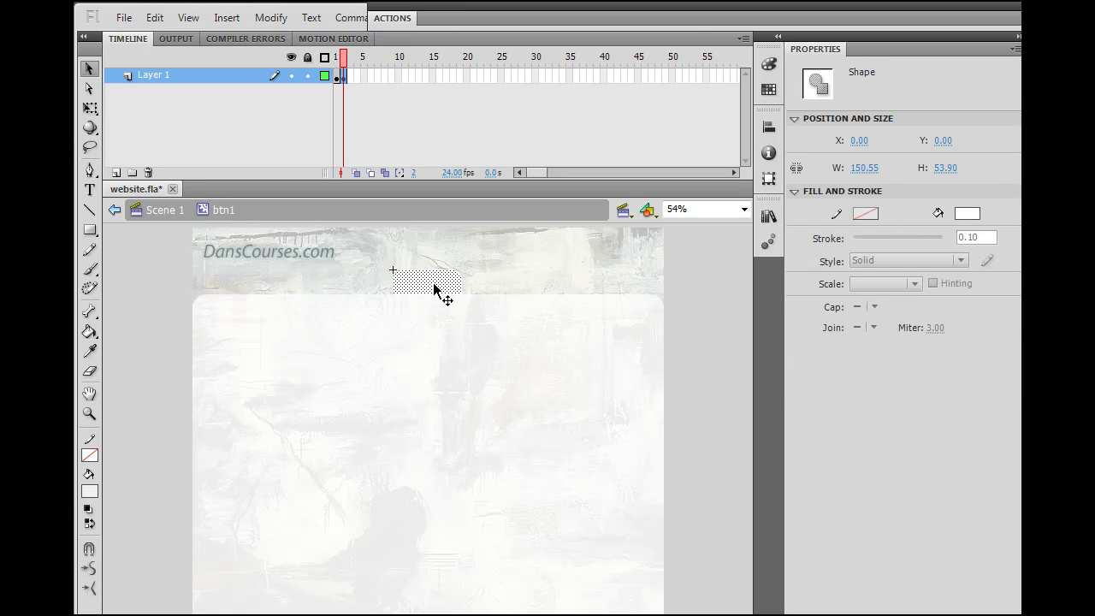
{"action": "left_click", "coordinate": [90, 492]}
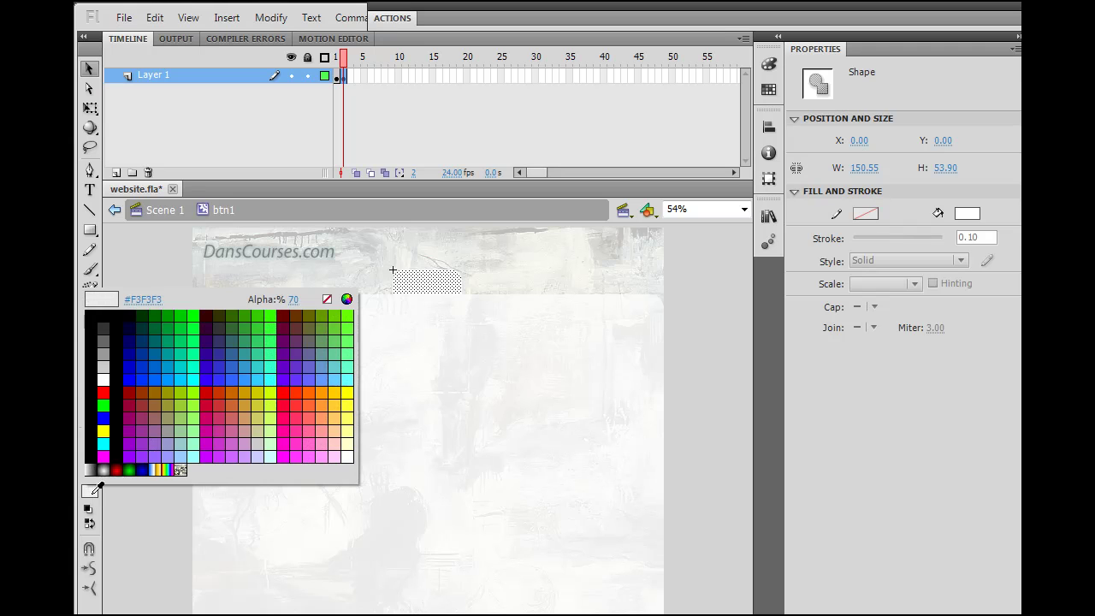
{"action": "key", "text": "Escape"}
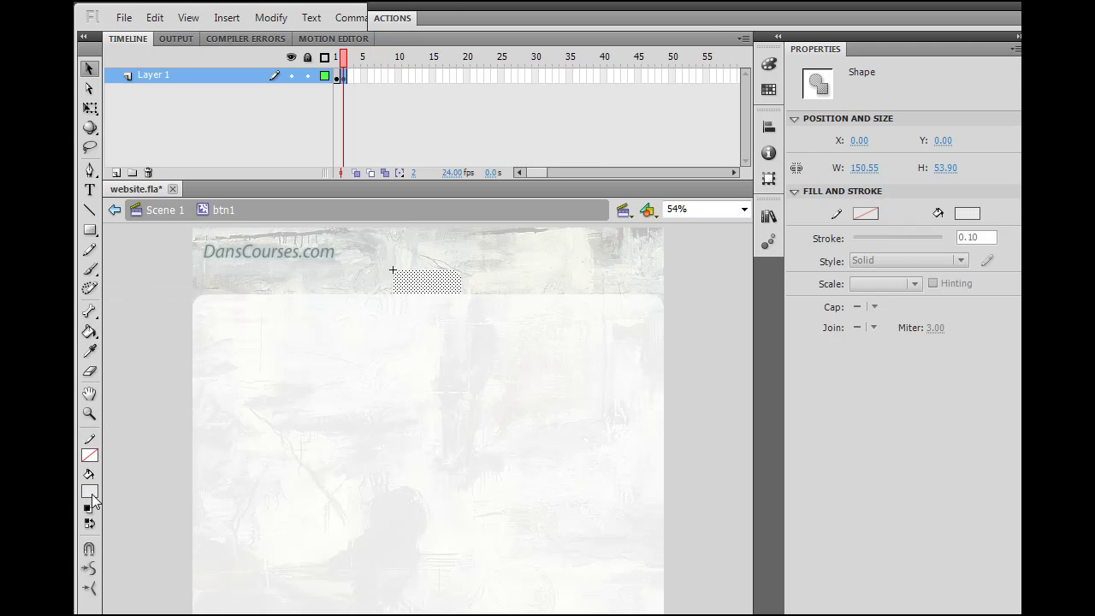
{"action": "left_click", "coordinate": [163, 422]}
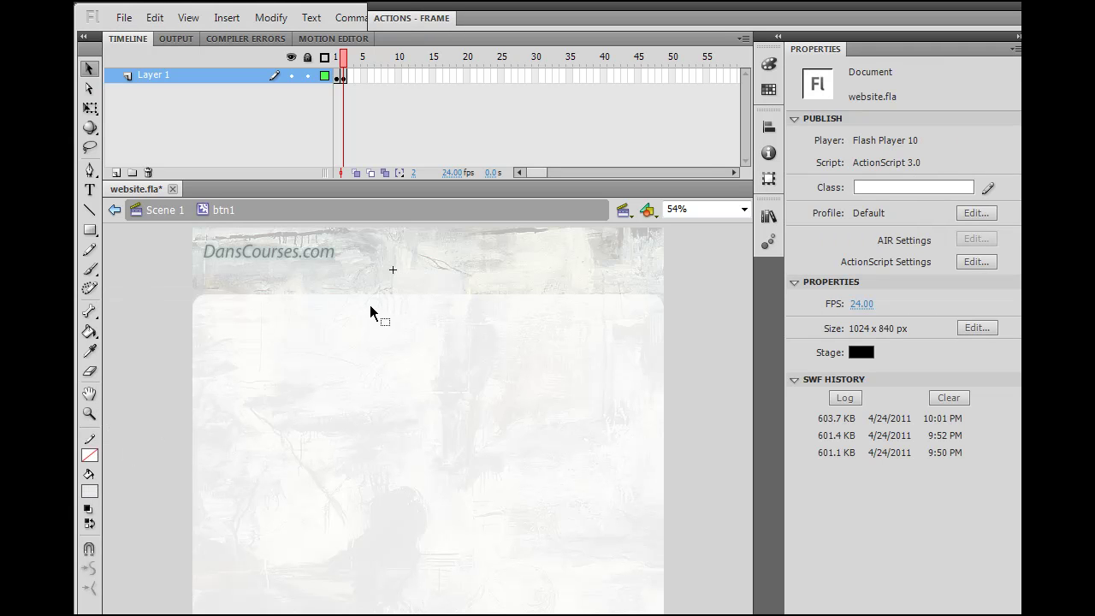
{"action": "left_click", "coordinate": [168, 213]}
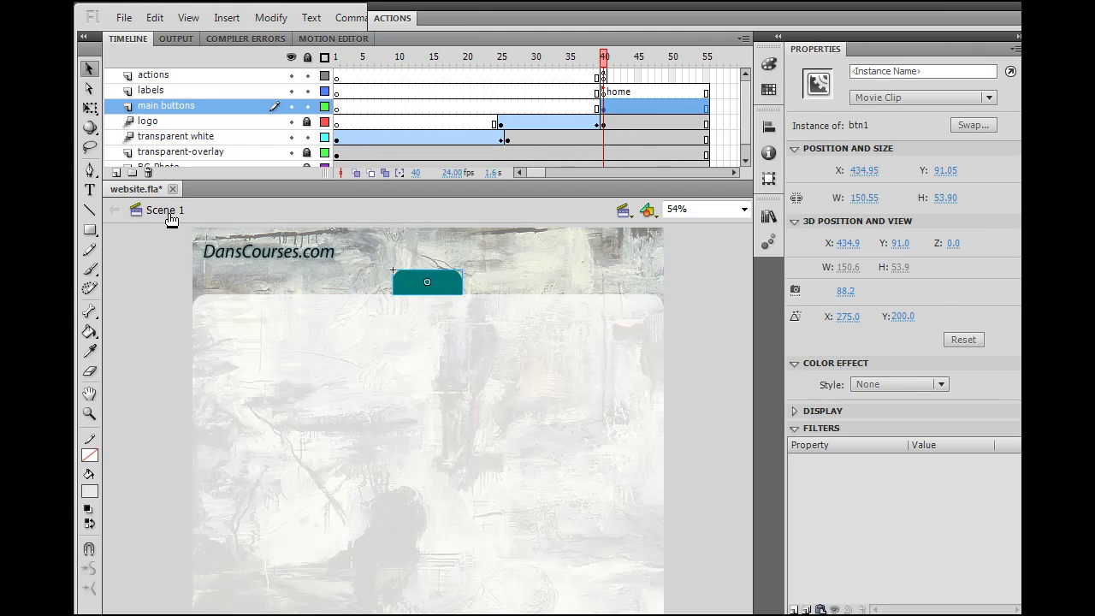
- Insert a blank keyframe at frame 2 of btn1 and review the white and teal tabs
{"action": "double_click", "coordinate": [453, 291]}
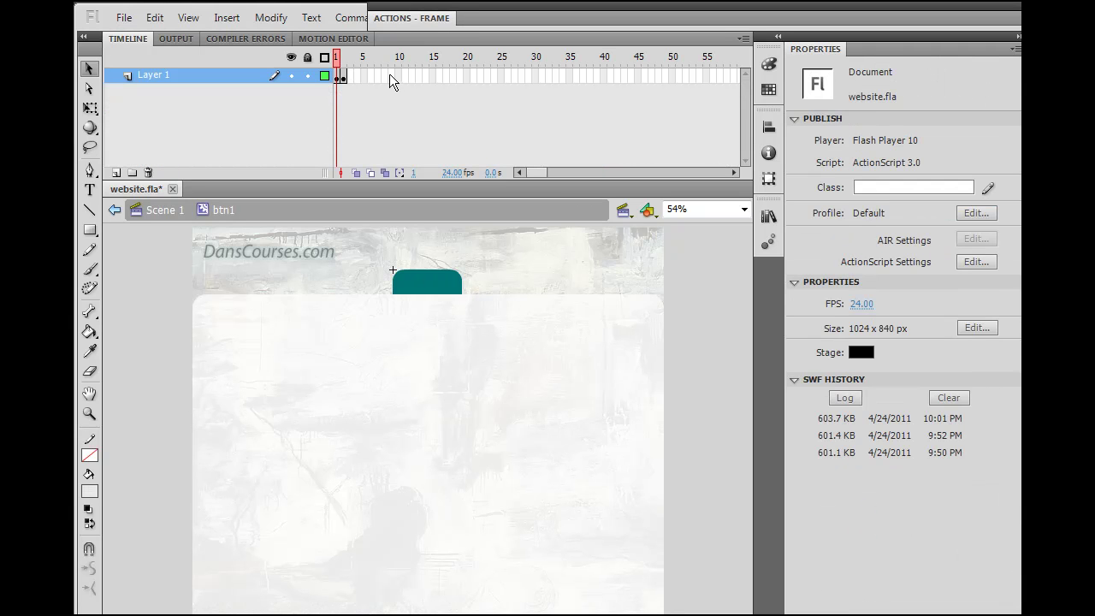
{"action": "left_click", "coordinate": [339, 79]}
{"action": "left_click", "coordinate": [342, 79]}
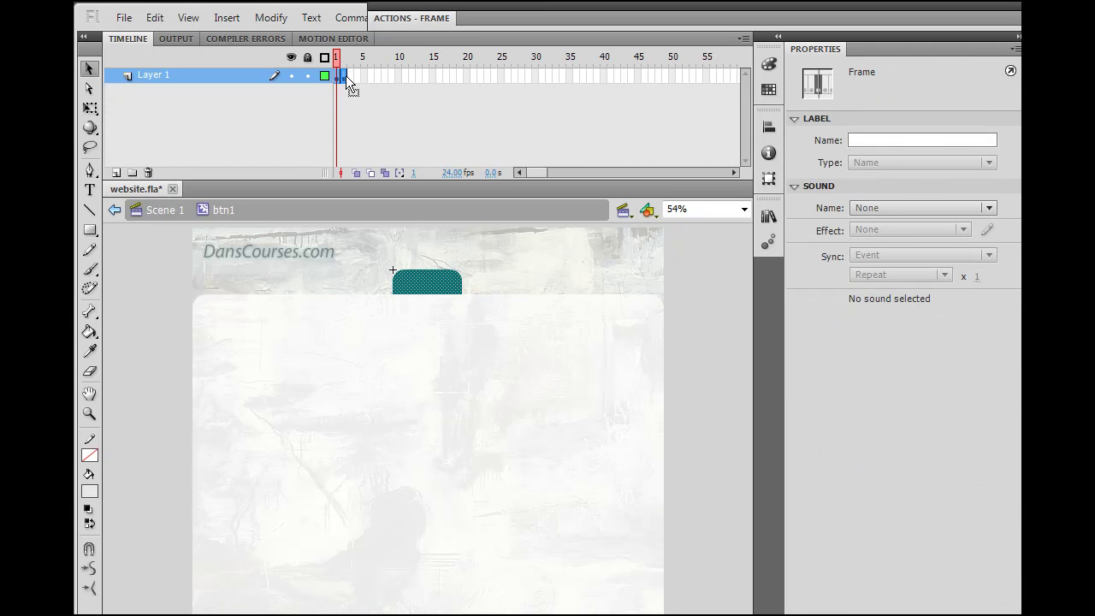
{"action": "left_click", "coordinate": [346, 77]}
{"action": "key", "text": "F7"}
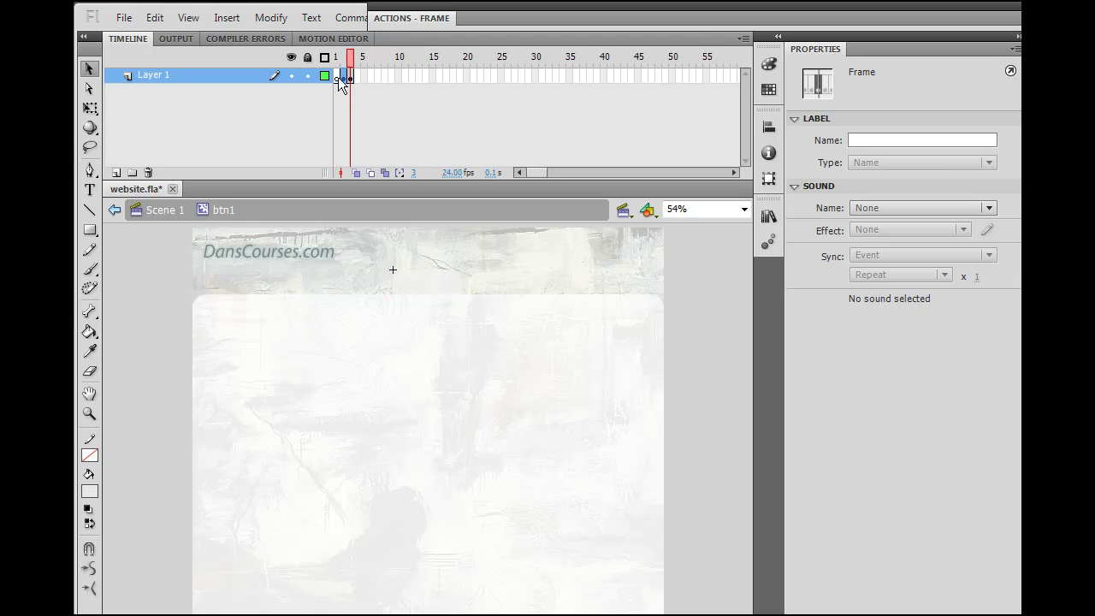
{"action": "left_click", "coordinate": [336, 77]}
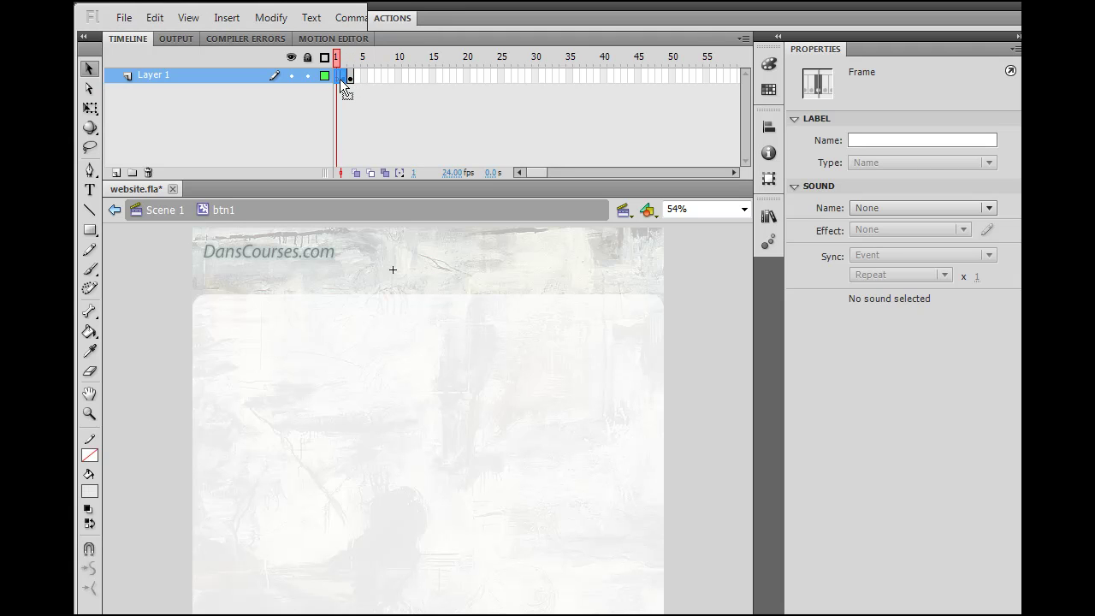
{"action": "left_click", "coordinate": [343, 79]}
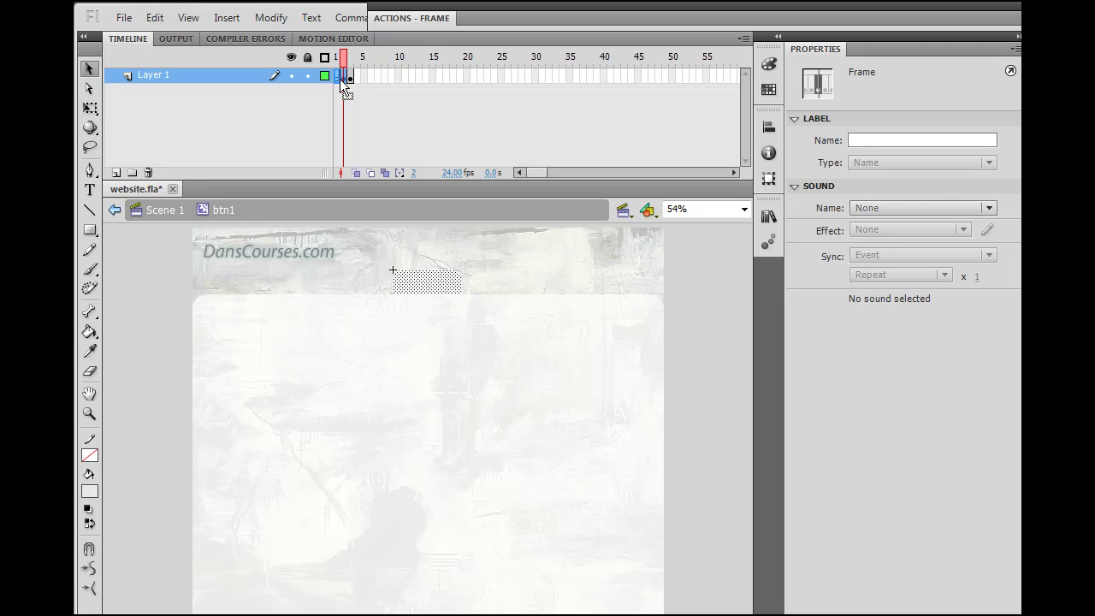
{"action": "left_click", "coordinate": [337, 78]}
{"action": "left_click", "coordinate": [352, 77]}
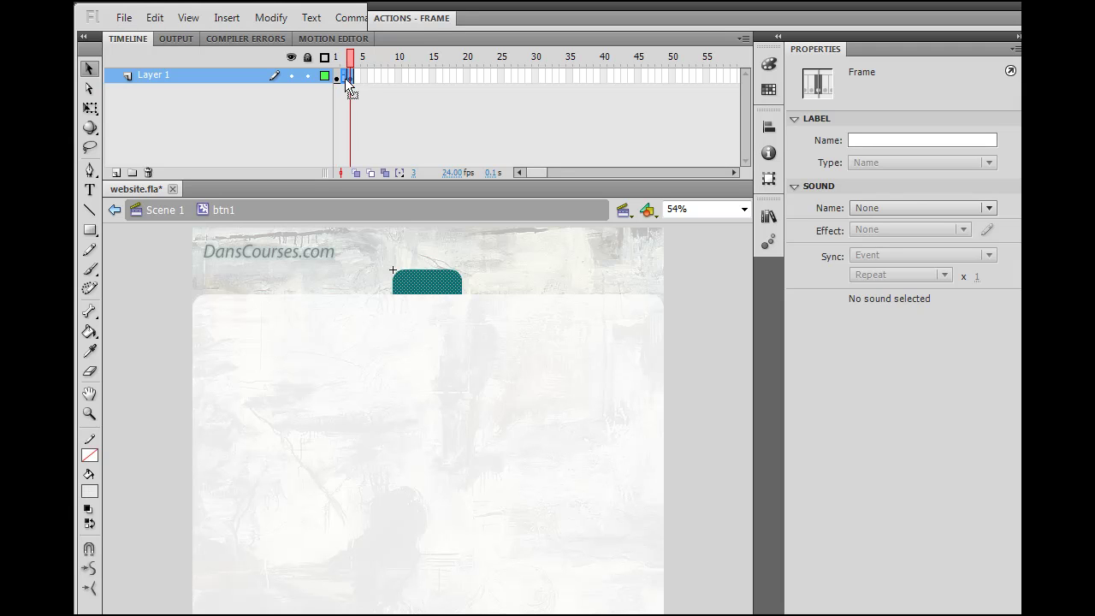
- Remove the extra frame so btn1 holds just the two tab keyframes
{"action": "left_click", "coordinate": [344, 77]}
{"action": "right_click", "coordinate": [349, 78]}
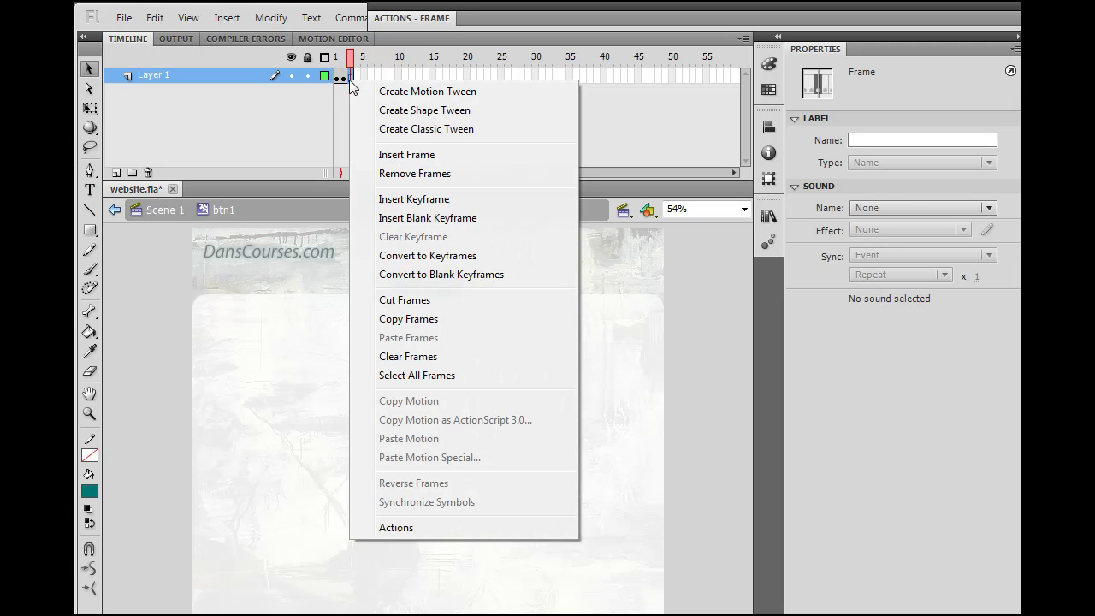
{"action": "left_click", "coordinate": [415, 175]}
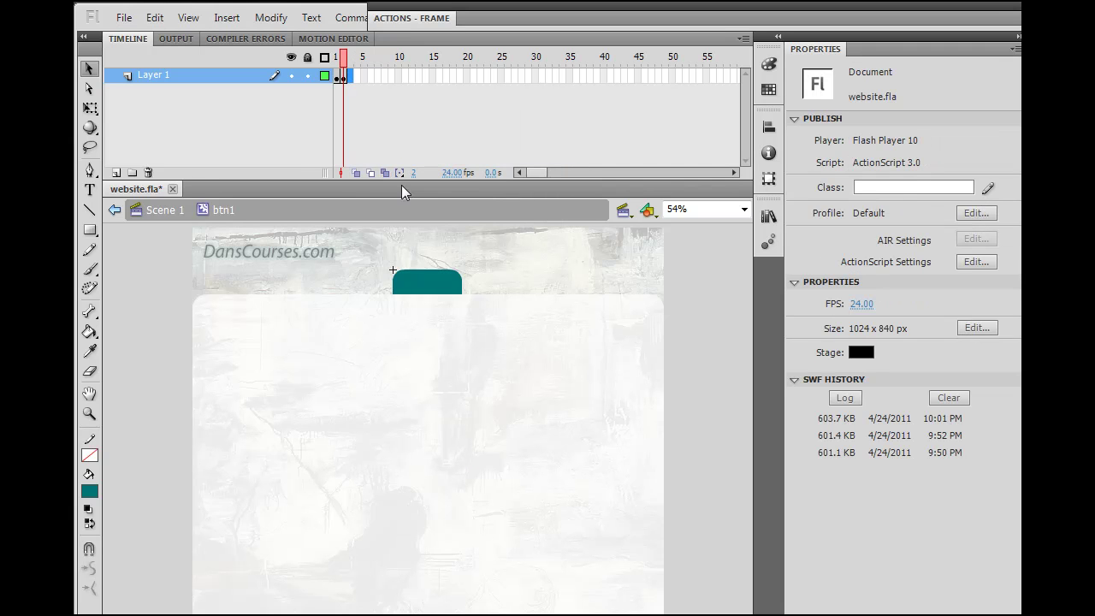
{"action": "left_click", "coordinate": [334, 59]}
{"action": "mouse_move", "coordinate": [335, 59]}
{"action": "left_mouse_down"}
{"action": "mouse_move", "coordinate": [344, 58]}
{"action": "mouse_move", "coordinate": [335, 58]}
{"action": "left_mouse_up"}
- Select the btn1 tab instance on the Scene 1 stage at X 434.95, Y 91.05
{"action": "left_click", "coordinate": [161, 223]}
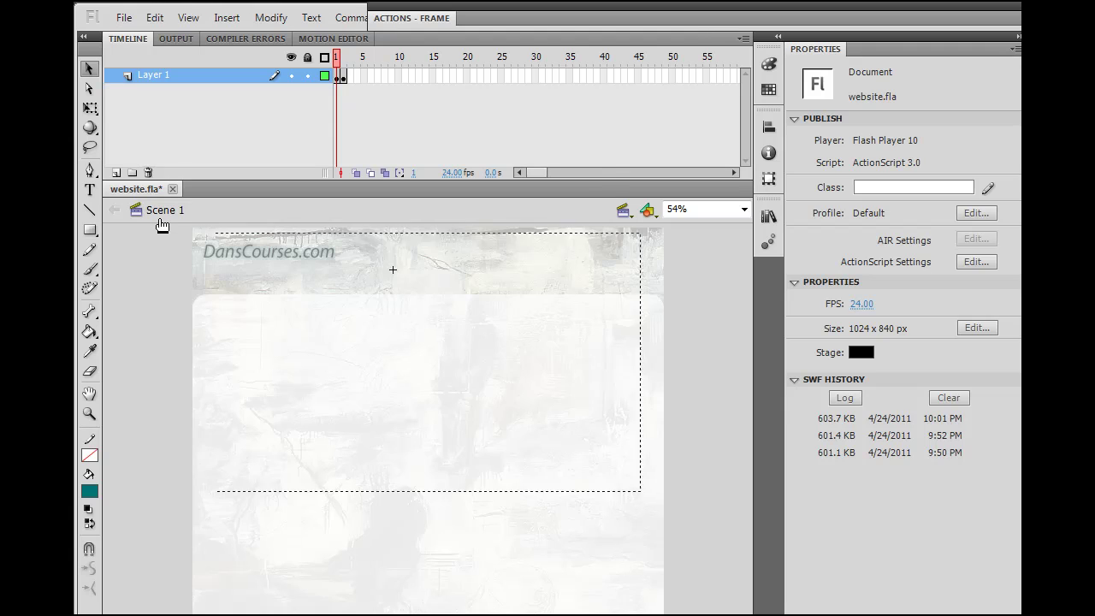
{"action": "left_click", "coordinate": [155, 373]}
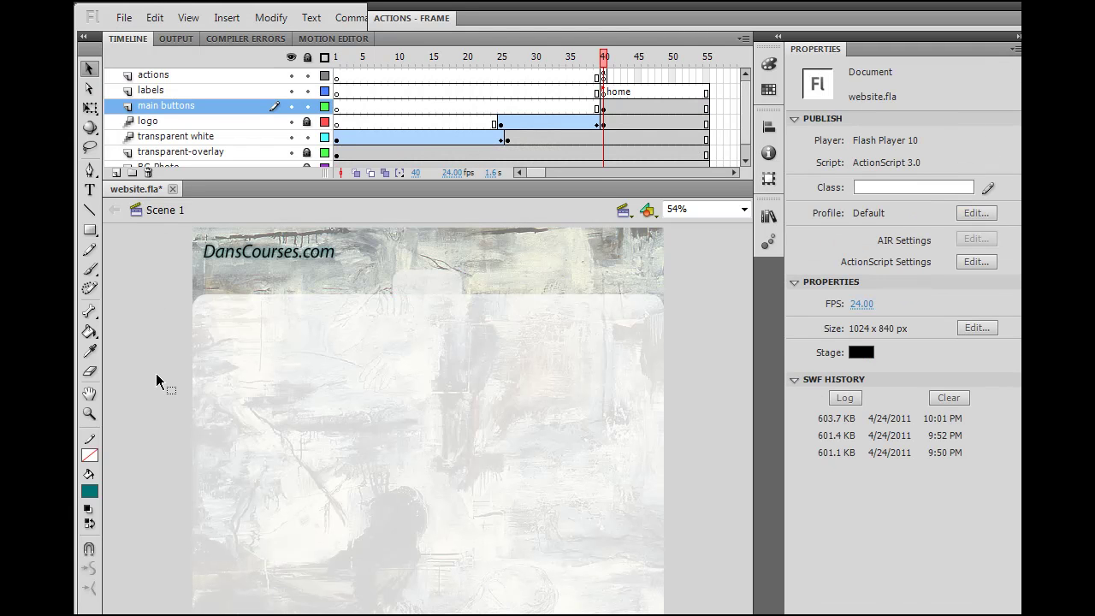
{"action": "double_click", "coordinate": [377, 338]}
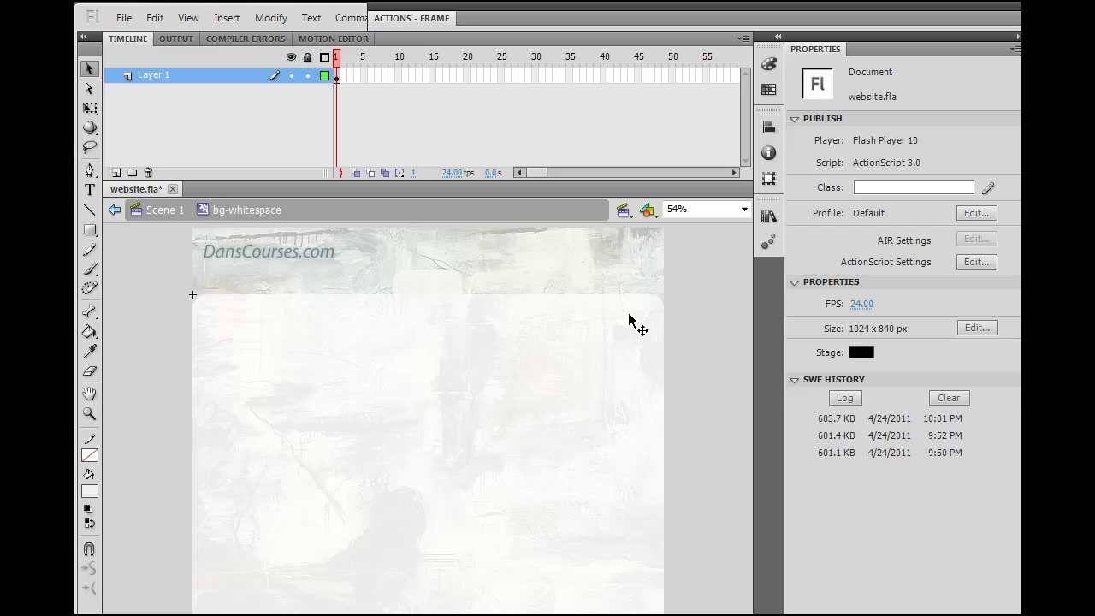
{"action": "left_click", "coordinate": [163, 212]}
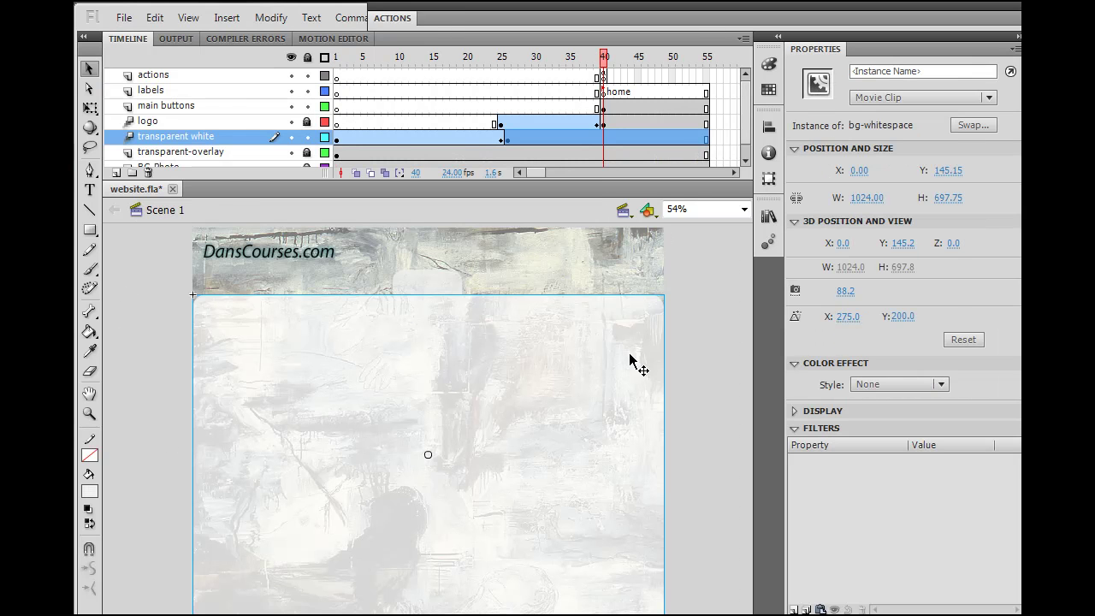
{"action": "left_click", "coordinate": [699, 344]}
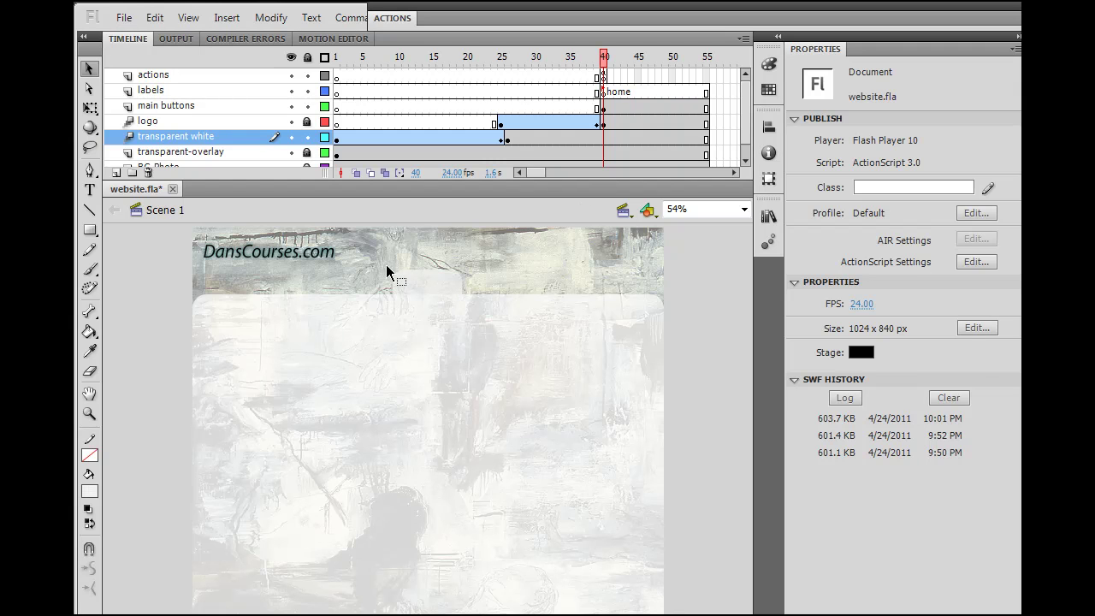
{"action": "left_click", "coordinate": [414, 291]}
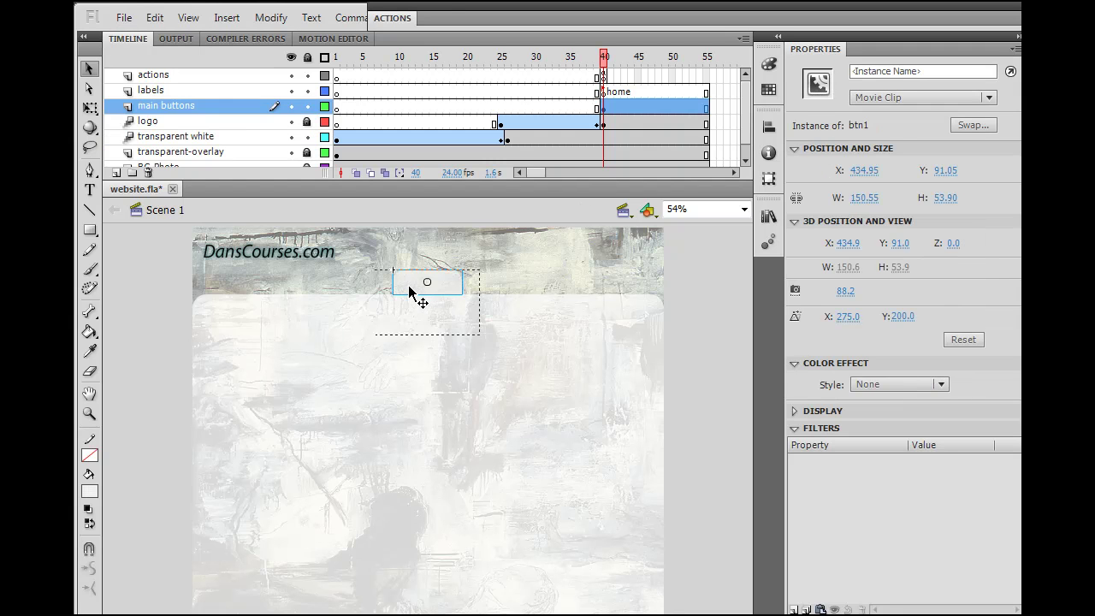
- Open btn1 and inspect the tab in its first and second frames
{"action": "double_click", "coordinate": [411, 290]}
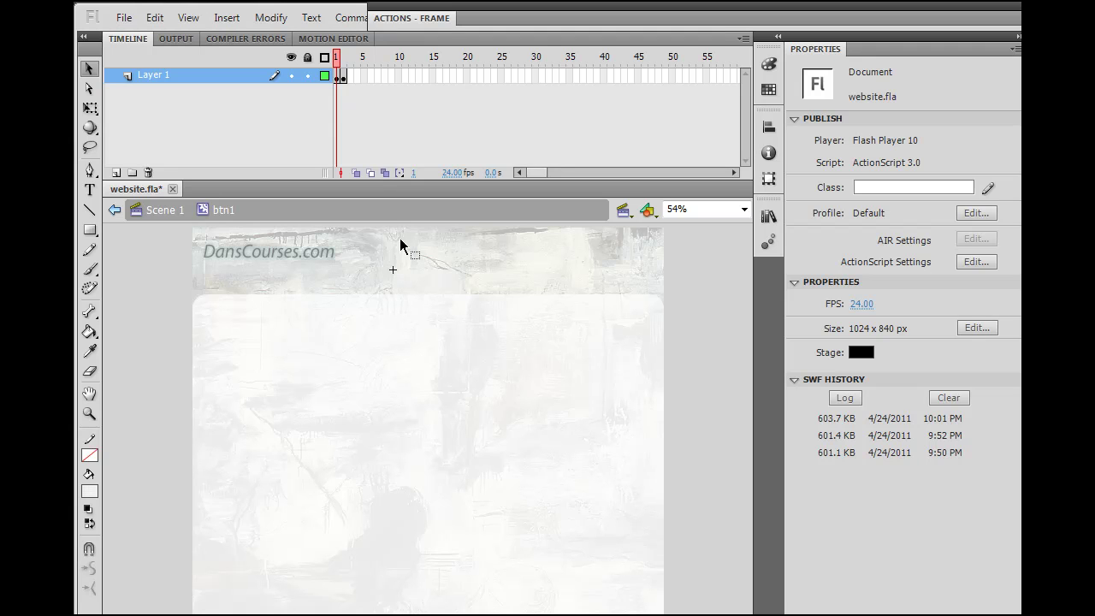
{"action": "left_click", "coordinate": [337, 77]}
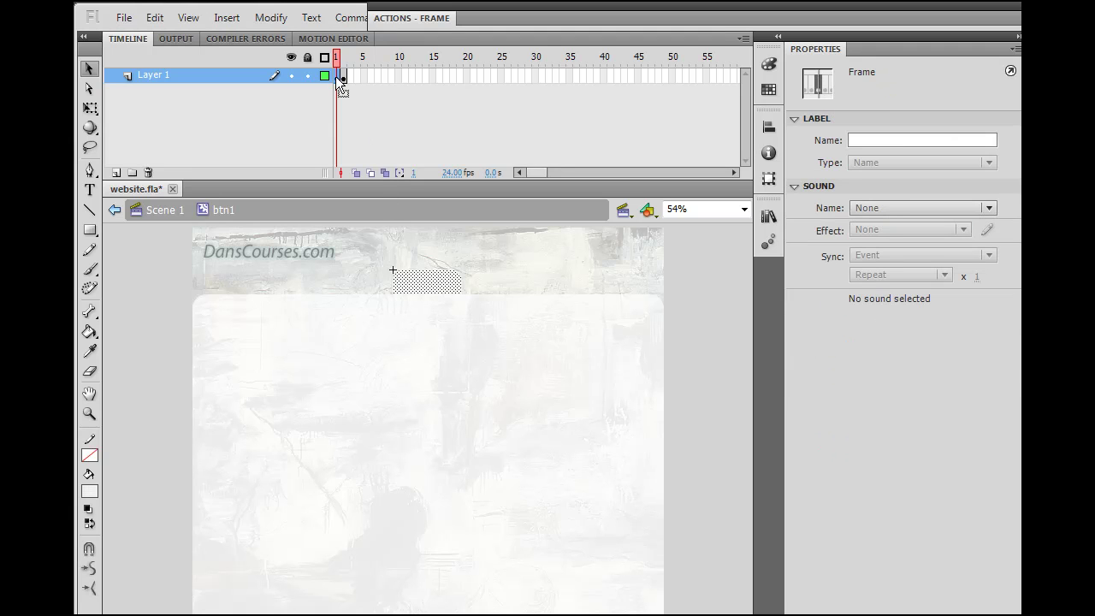
{"action": "left_click", "coordinate": [376, 121]}
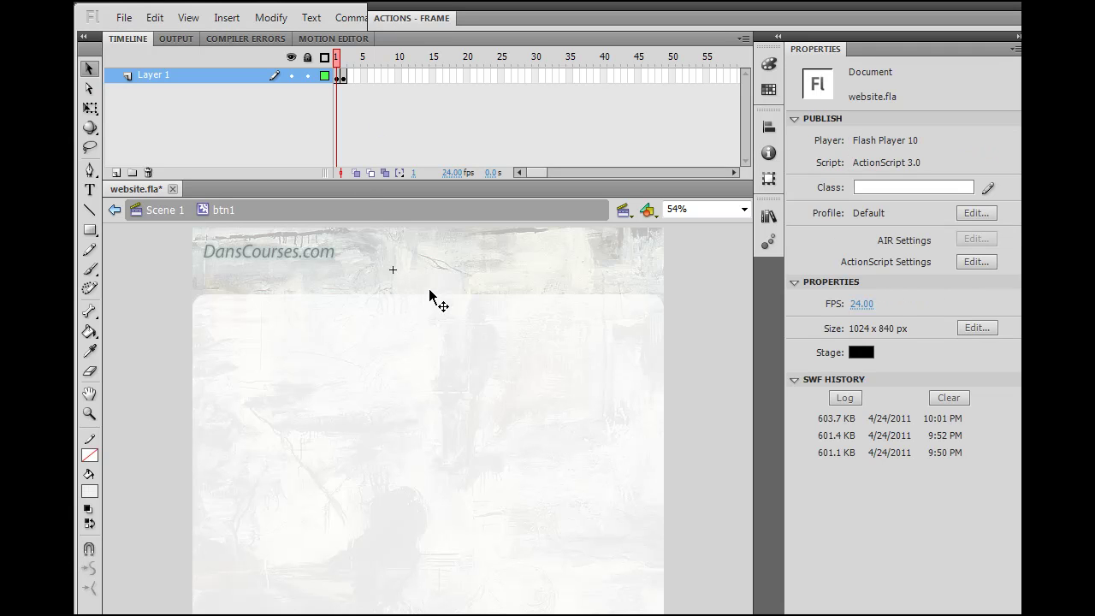
{"action": "left_click", "coordinate": [344, 77]}
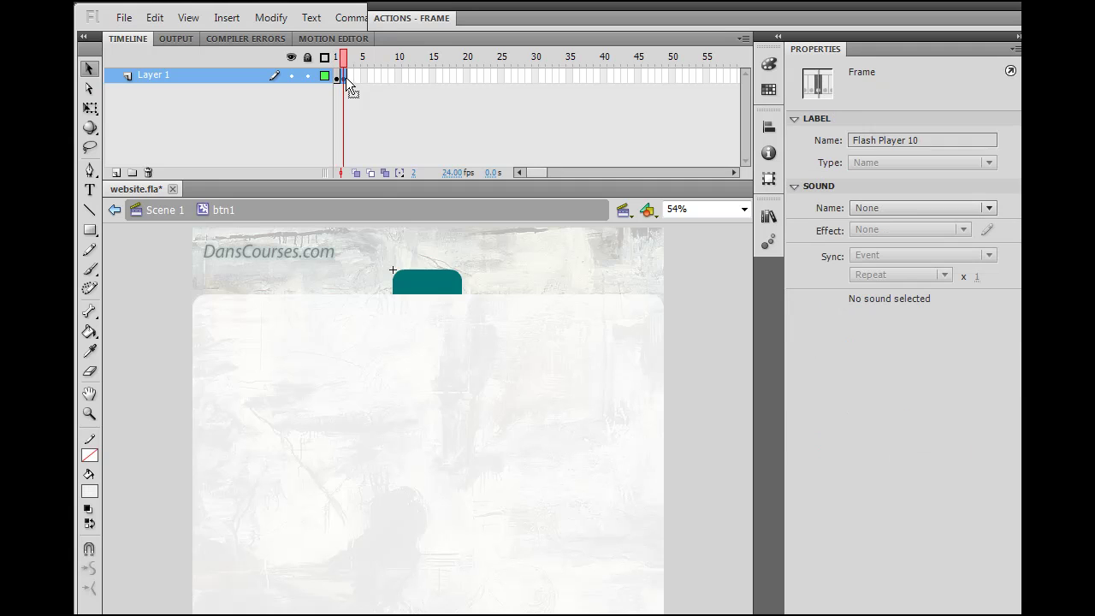
{"action": "left_click", "coordinate": [448, 253]}
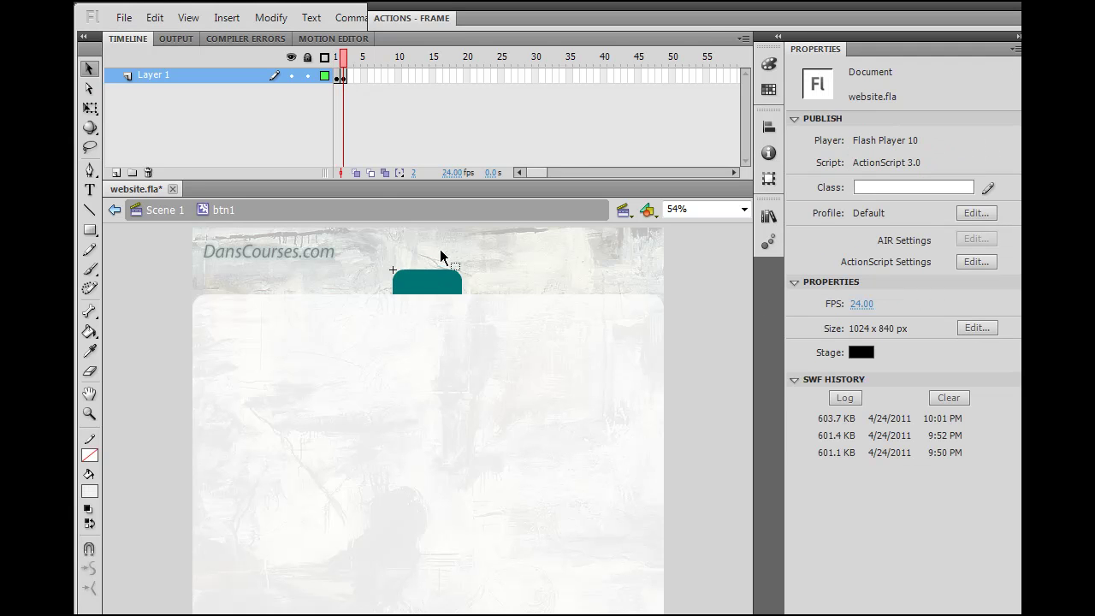
{"action": "left_click", "coordinate": [336, 78]}
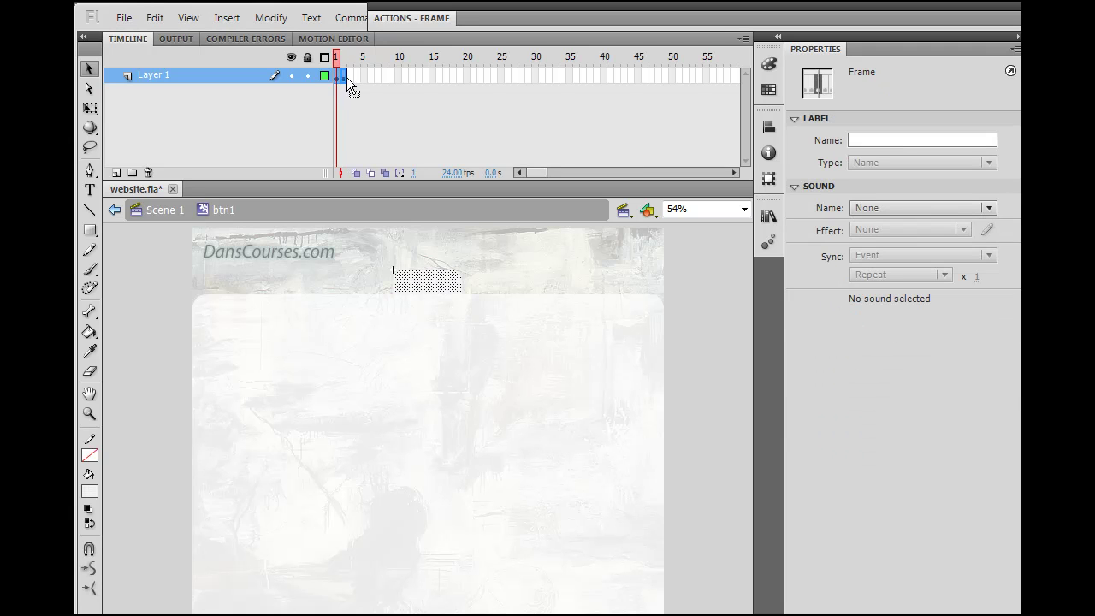
- Remove the unneeded frame 3, leaving two keyframes with frame 1 showing the teal tab
{"action": "left_click", "coordinate": [351, 77]}
{"action": "left_click", "coordinate": [344, 79]}
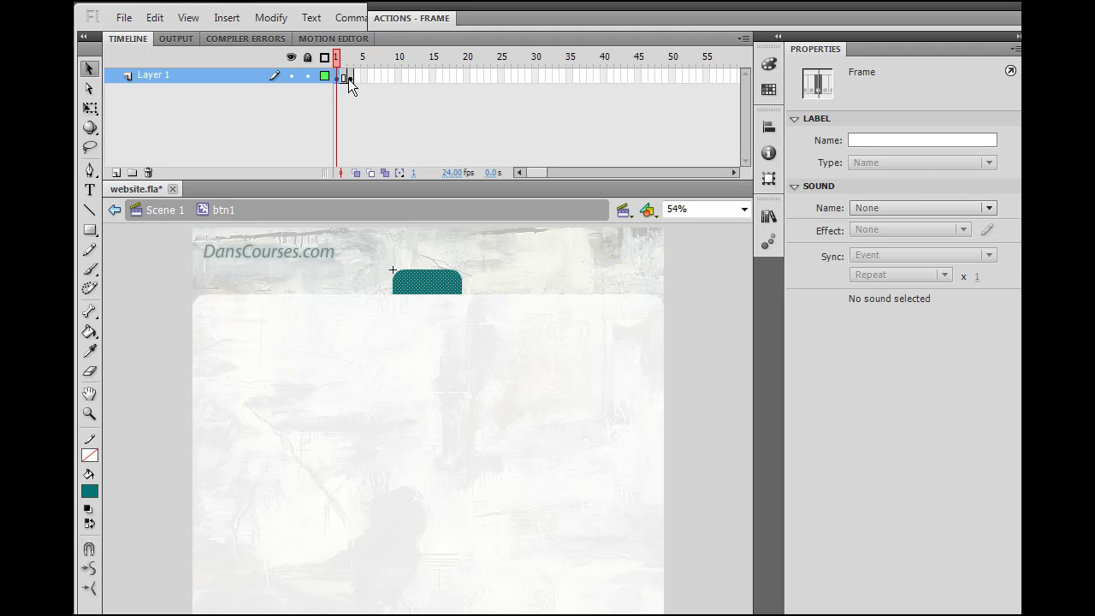
{"action": "left_click", "coordinate": [350, 79]}
{"action": "left_click", "coordinate": [344, 77]}
{"action": "right_click", "coordinate": [350, 80]}
{"action": "left_click", "coordinate": [401, 174]}
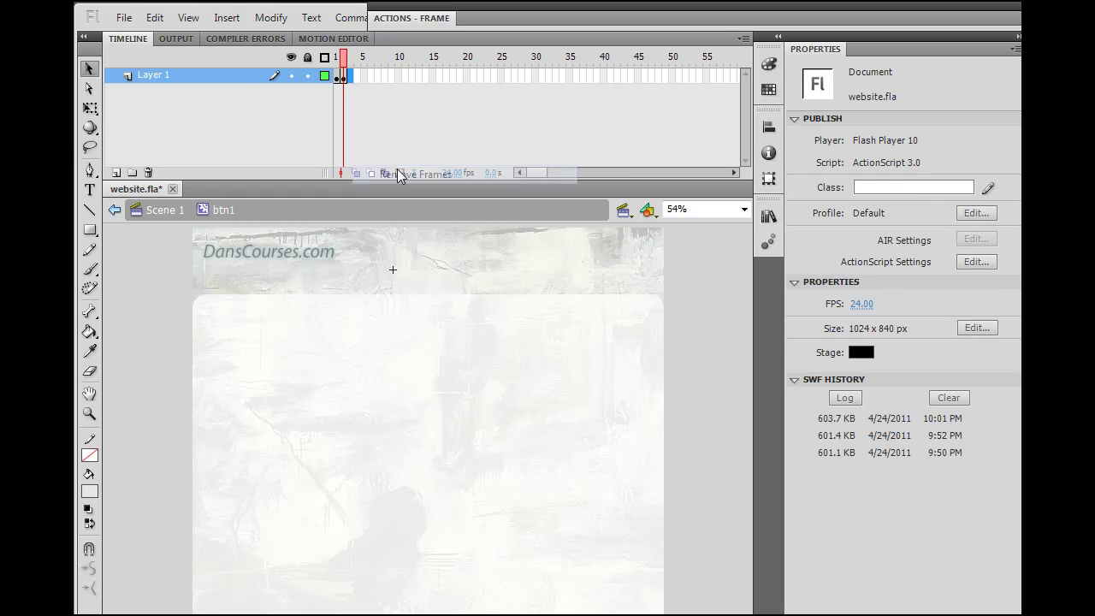
{"action": "left_click_drag", "start_coordinate": [347, 60], "coordinate": [338, 65]}
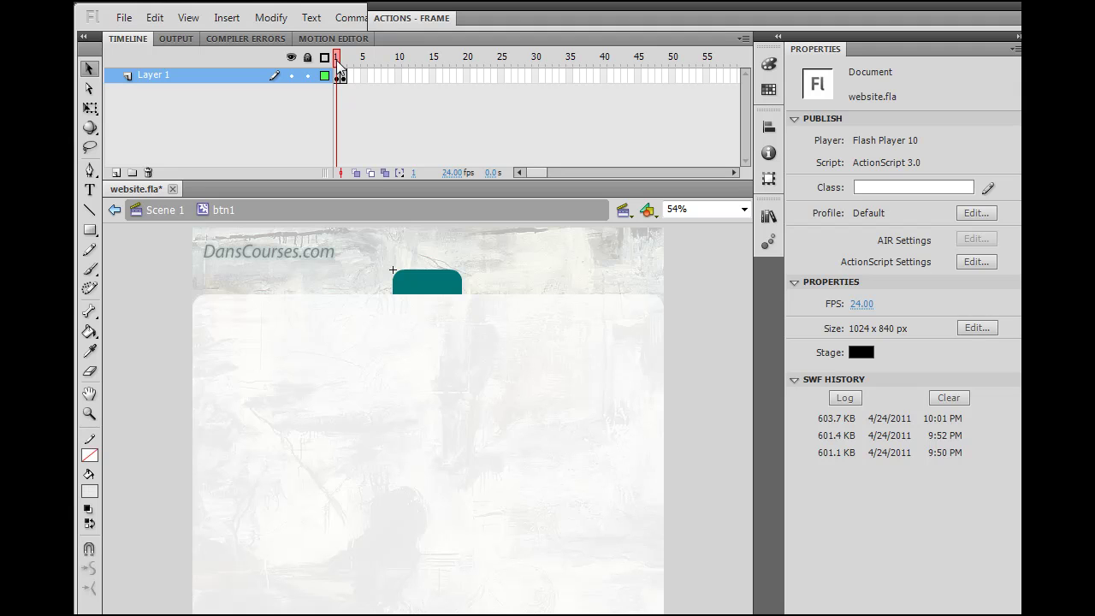
- Add a new layer named actions above Layer 1 in btn1
{"action": "left_click", "coordinate": [117, 173]}
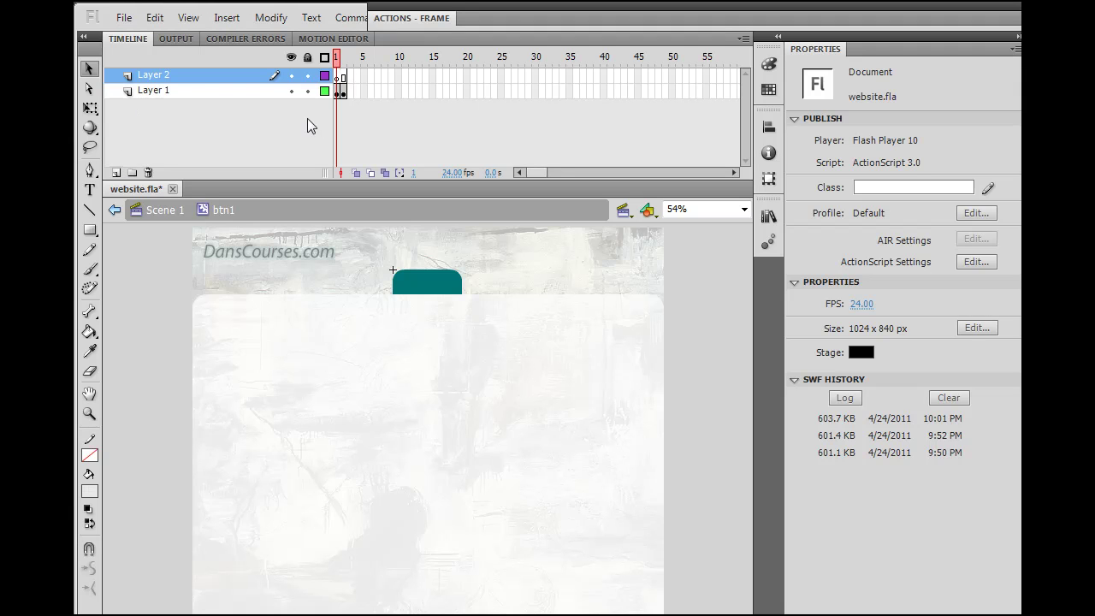
{"action": "double_click", "coordinate": [147, 76]}
{"action": "type", "text": "actions"}
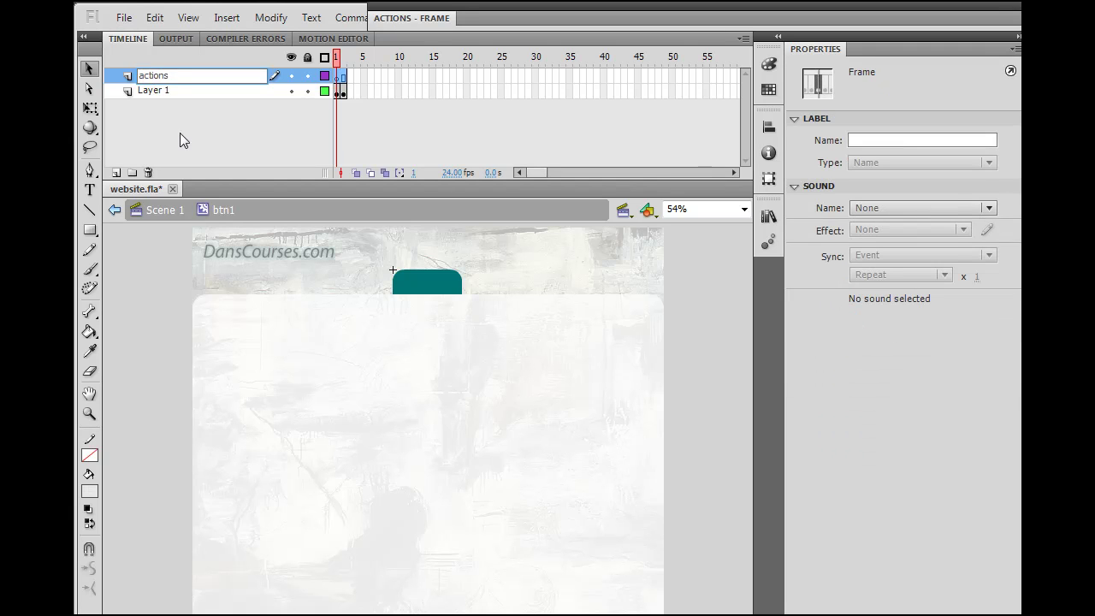
{"action": "left_click", "coordinate": [179, 135]}
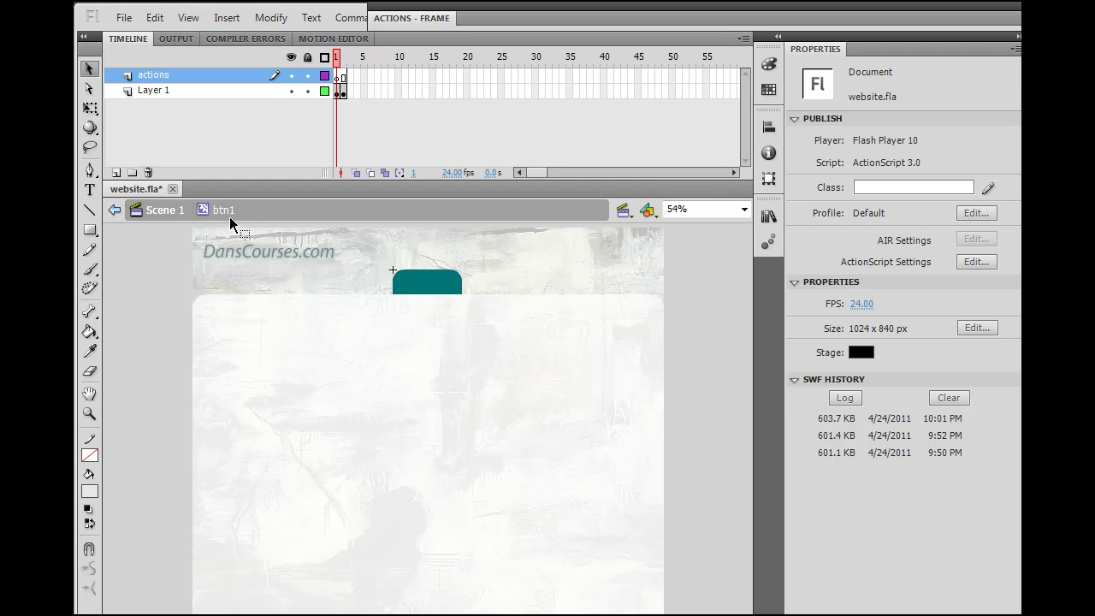
- Go back to Scene 1 and reopen btn1 for editing
{"action": "left_click", "coordinate": [155, 216]}
{"action": "left_click", "coordinate": [154, 311]}
{"action": "left_click", "coordinate": [426, 279]}
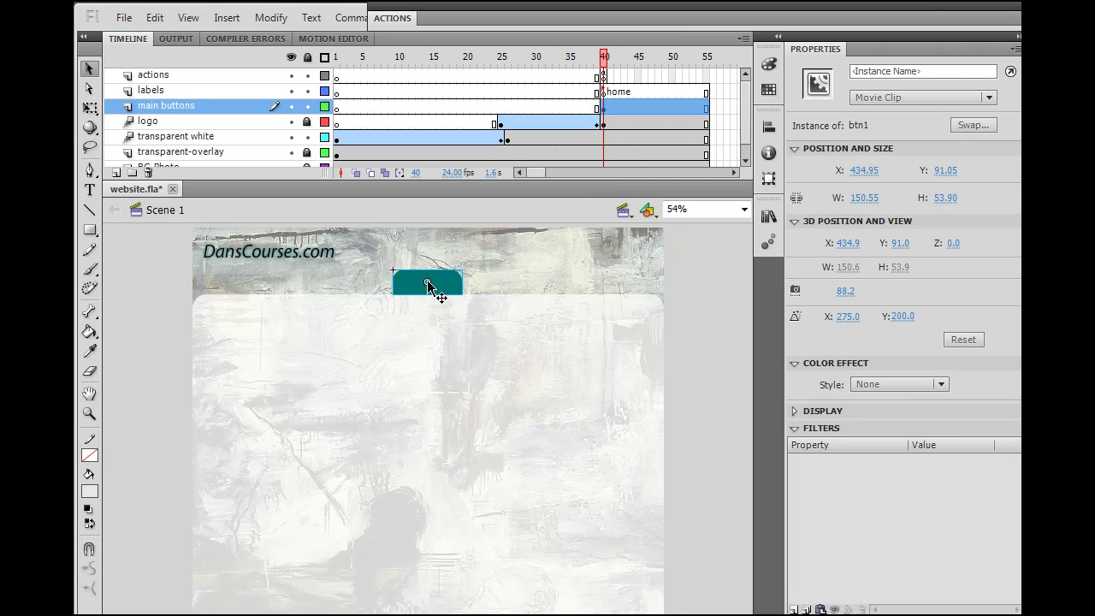
{"action": "double_click", "coordinate": [406, 294]}
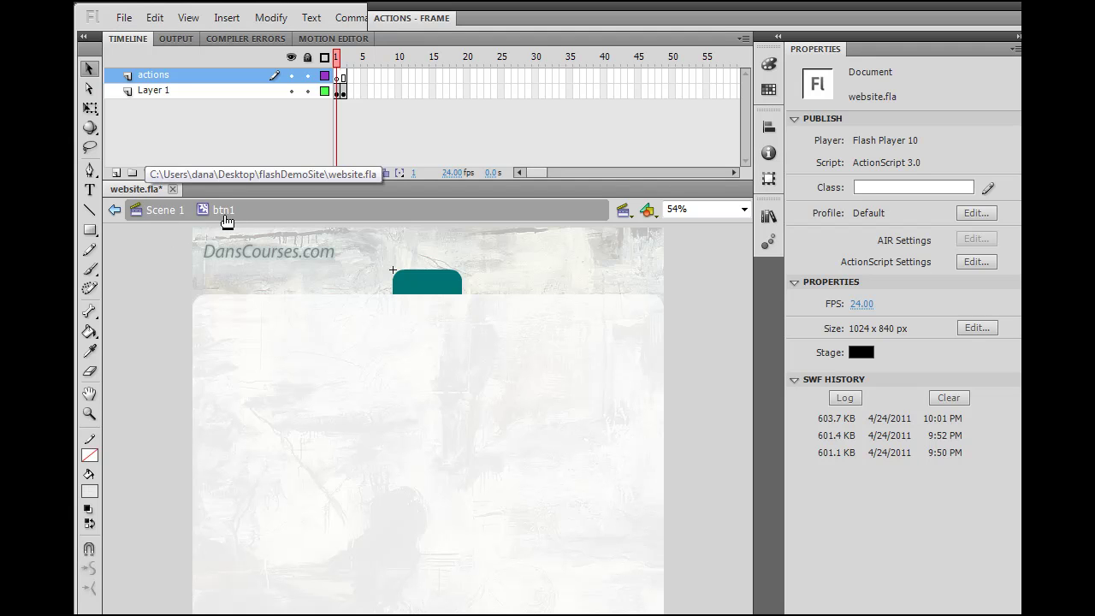
- Add stop(); to frame 1 of the actions layer, then collapse the Actions panel
{"action": "left_click", "coordinate": [337, 79]}
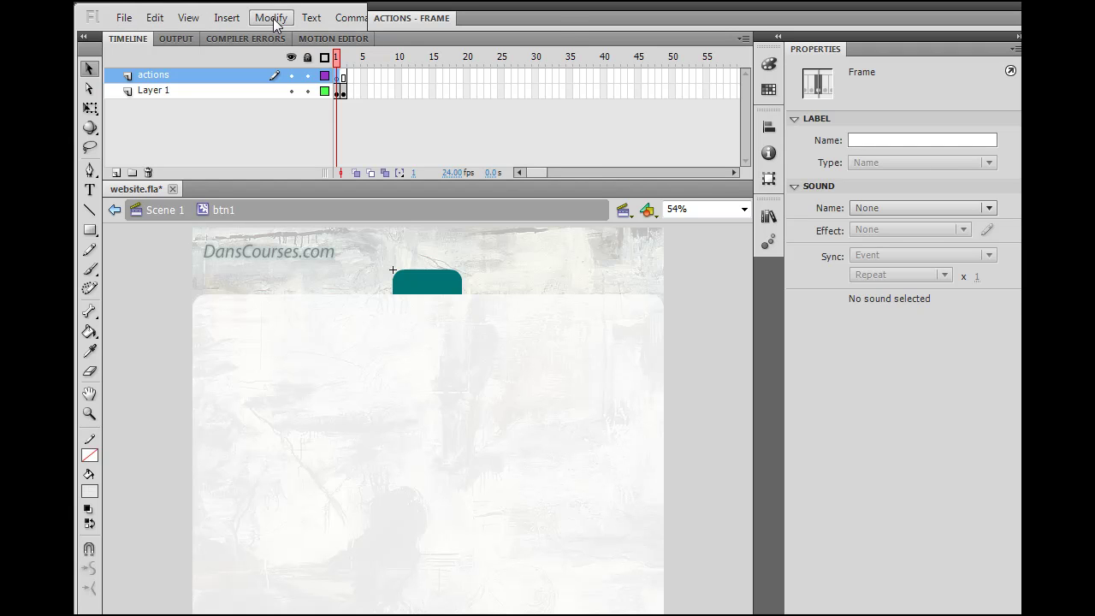
{"action": "left_click", "coordinate": [553, 26]}
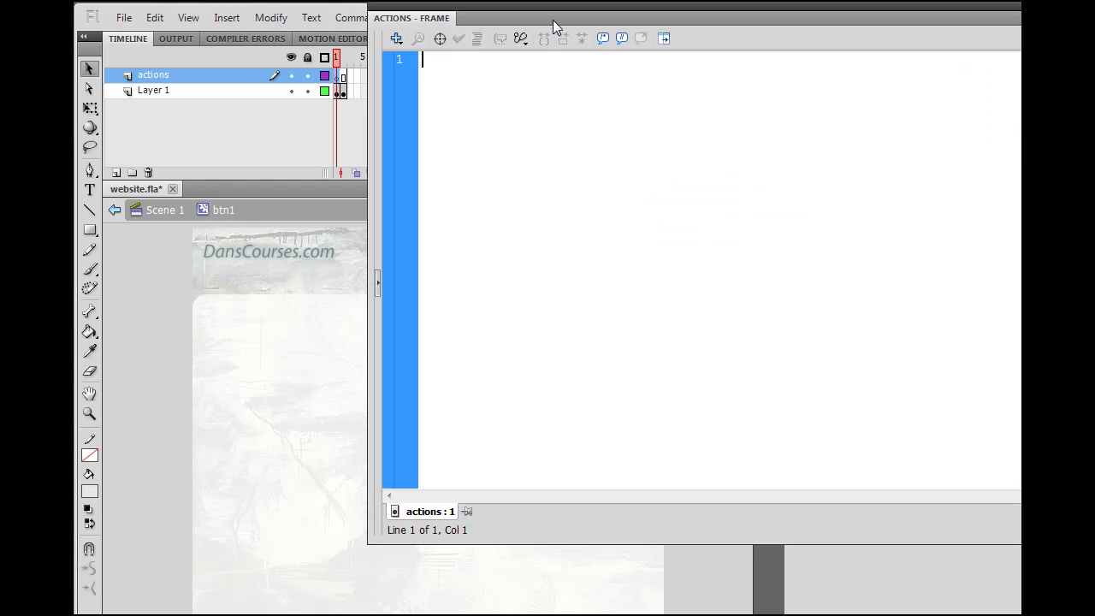
{"action": "left_click", "coordinate": [483, 76]}
{"action": "type", "text": "stop()"}
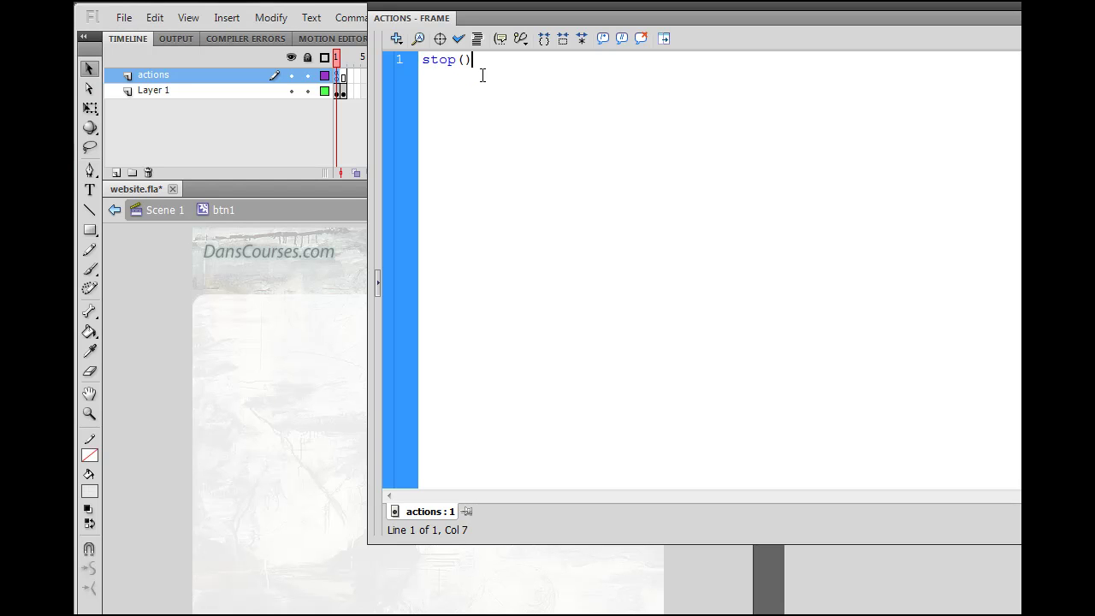
{"action": "type", "text": ";"}
{"action": "double_click", "coordinate": [577, 19]}
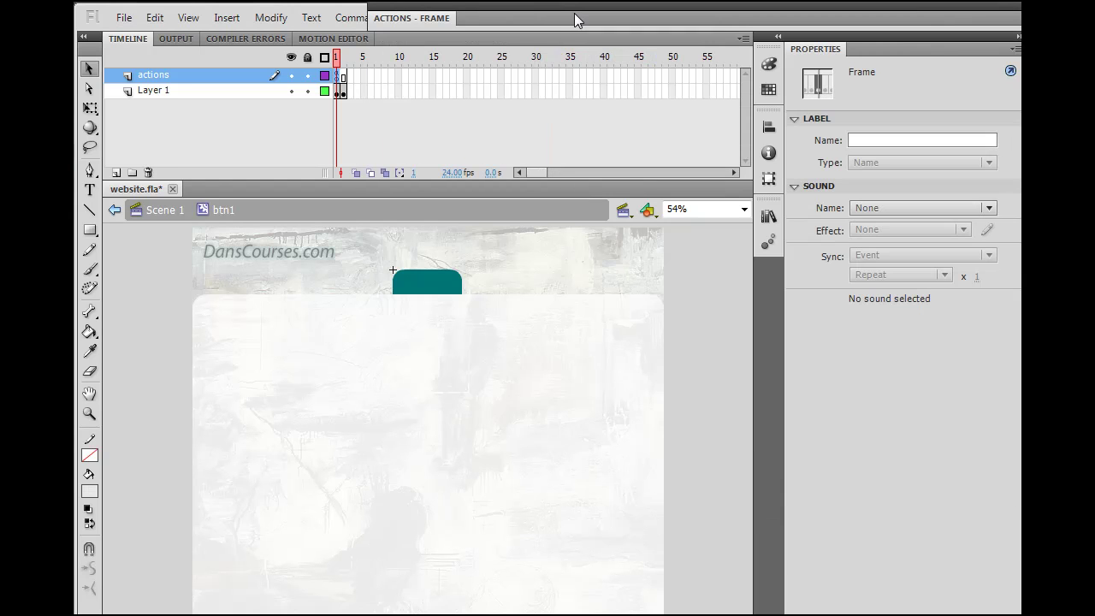
- Copy the stop(); keyframe from actions frame 1 into frame 2 and test the movie
{"action": "right_click", "coordinate": [340, 83]}
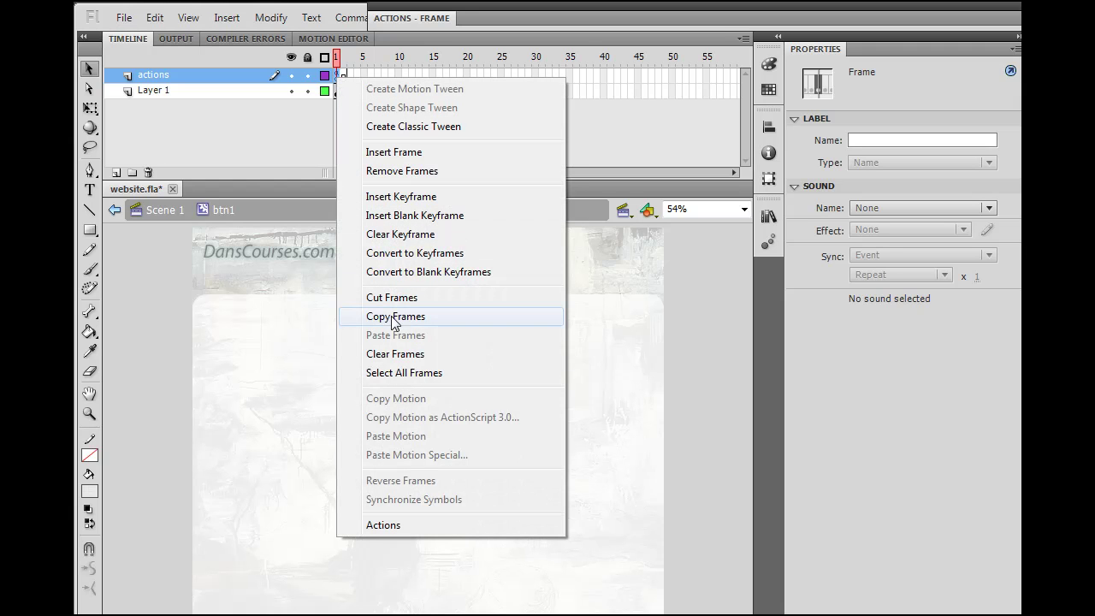
{"action": "left_click", "coordinate": [417, 319]}
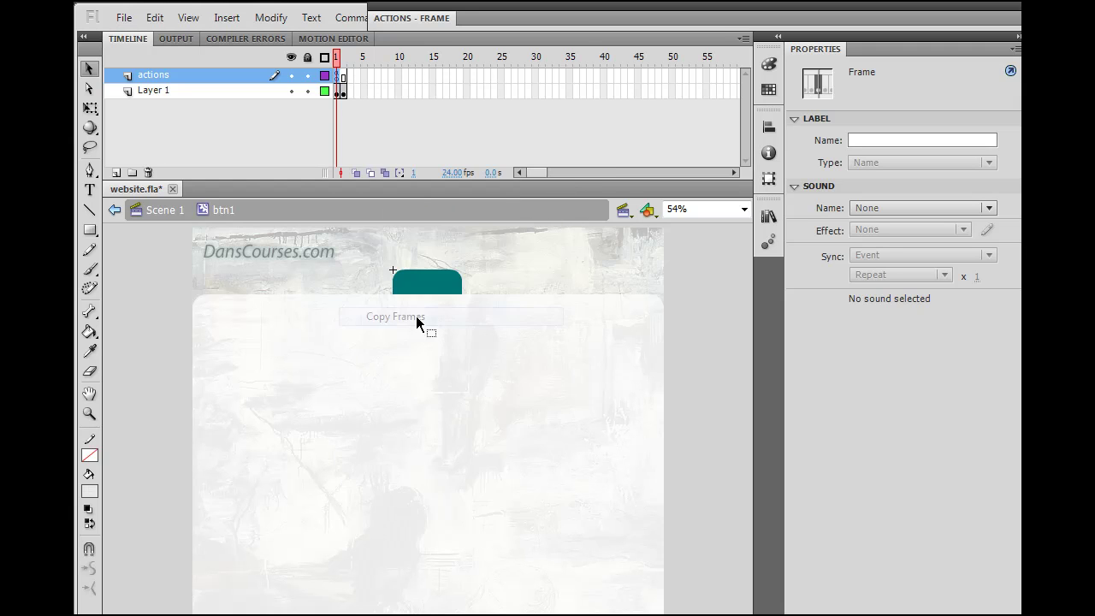
{"action": "right_click", "coordinate": [344, 79]}
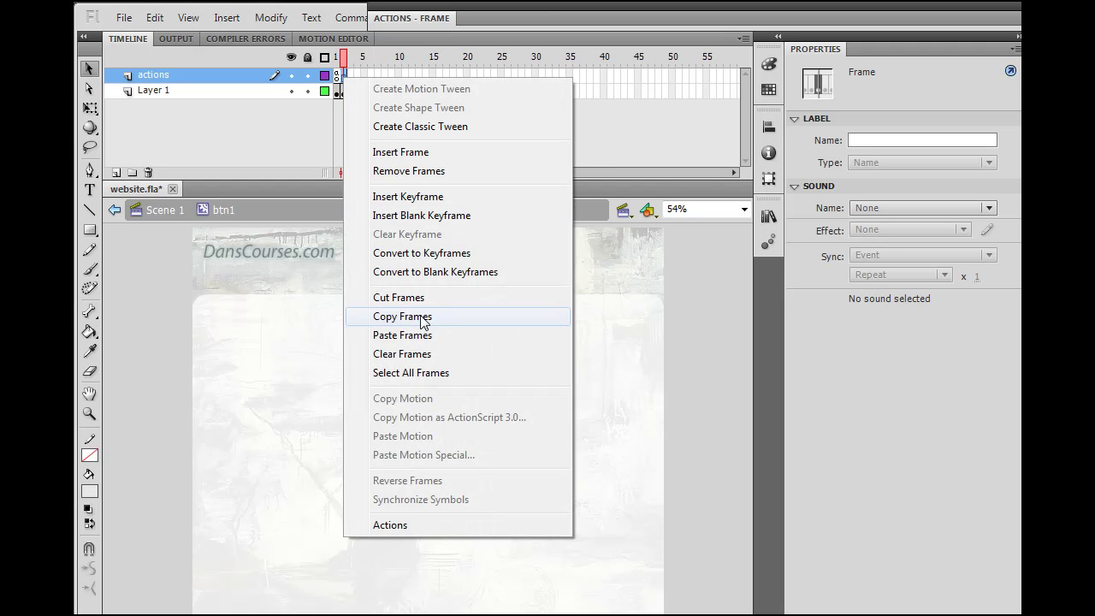
{"action": "left_click", "coordinate": [420, 335]}
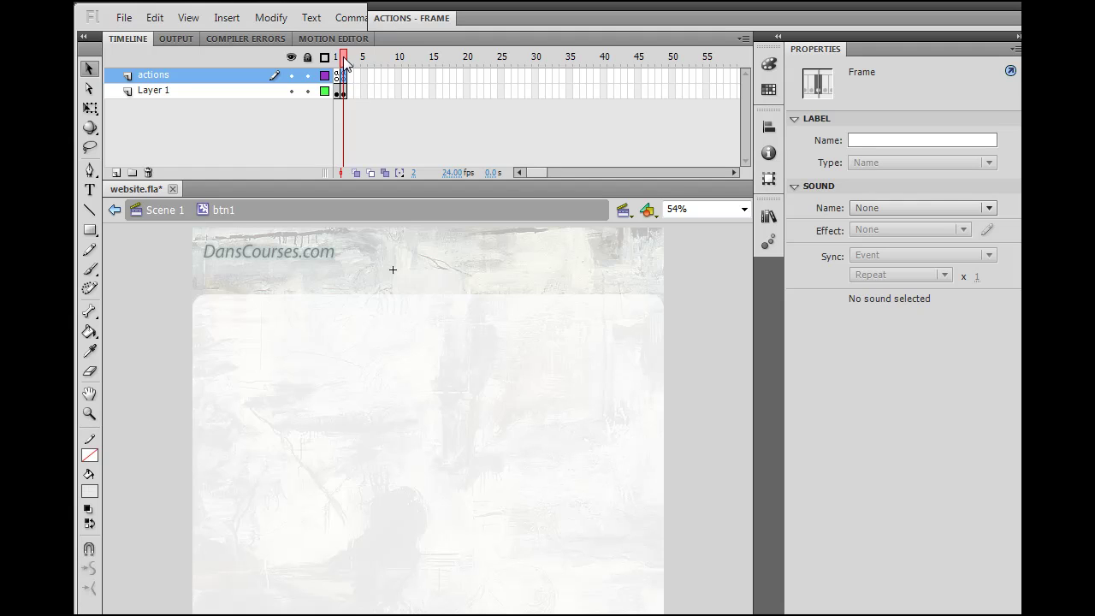
{"action": "left_click_drag", "start_coordinate": [344, 57], "coordinate": [335, 61]}
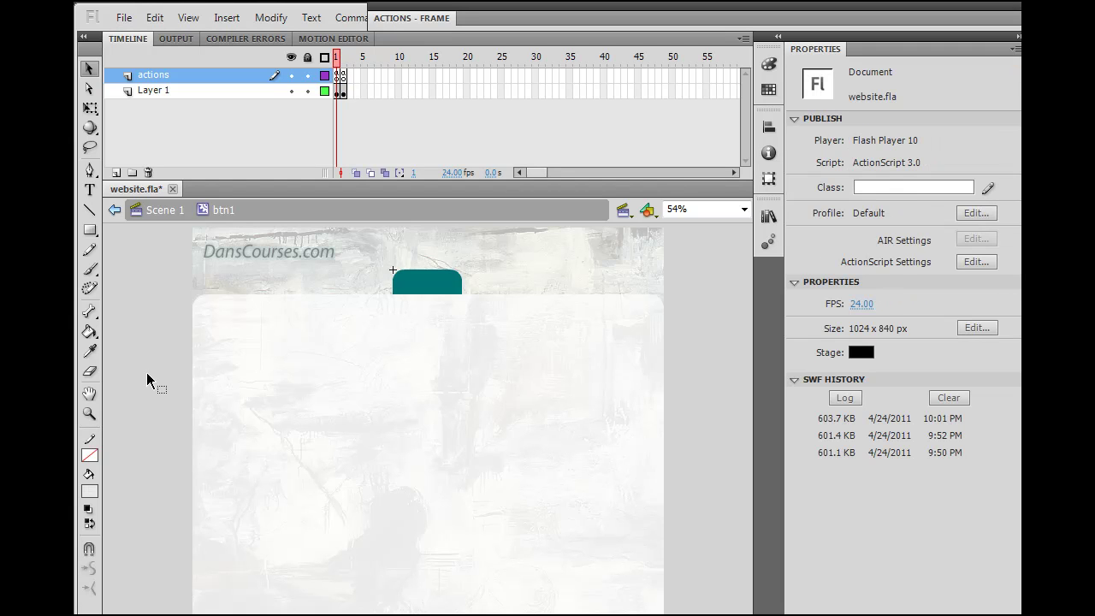
{"action": "key", "text": "ctrl+Return"}
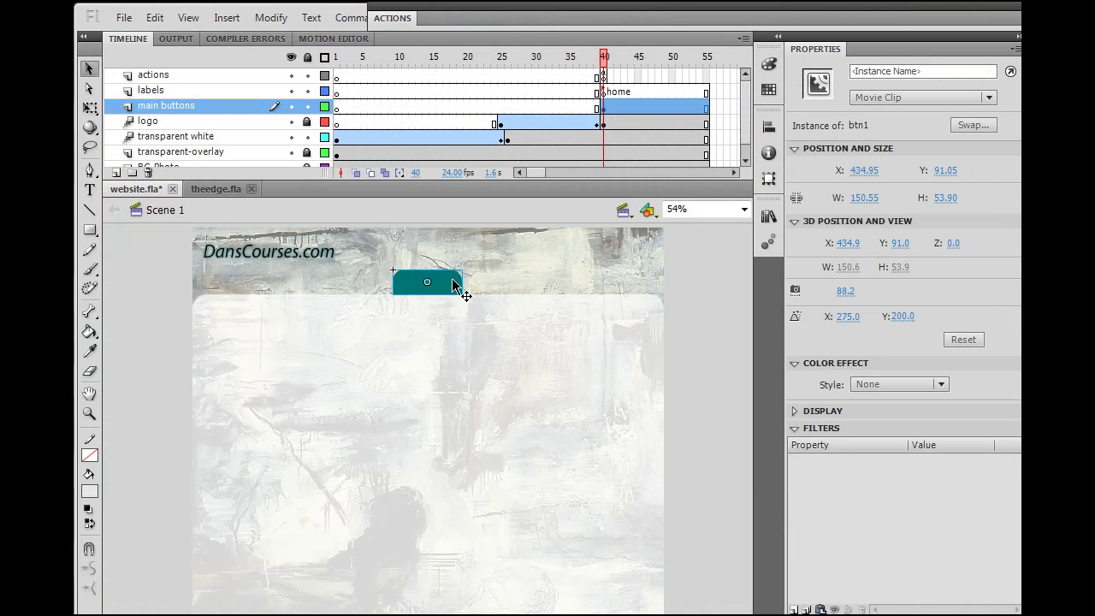
- Paste copies of the btn1 tab and line them up beside the first along the panel top
{"action": "left_click_drag", "start_coordinate": [452, 286], "coordinate": [431, 291]}
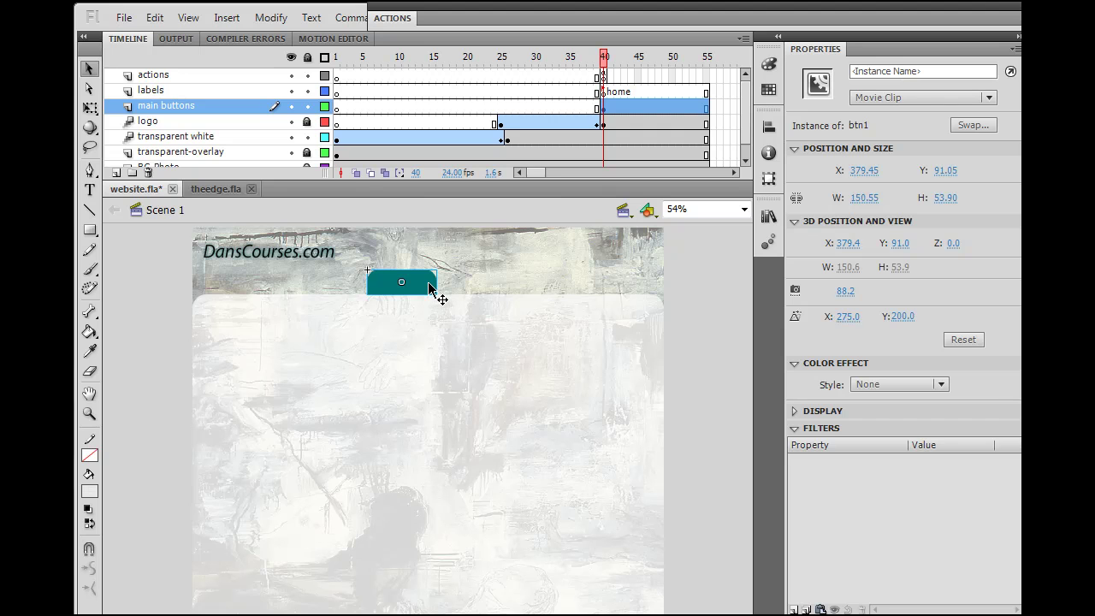
{"action": "left_click", "coordinate": [421, 300]}
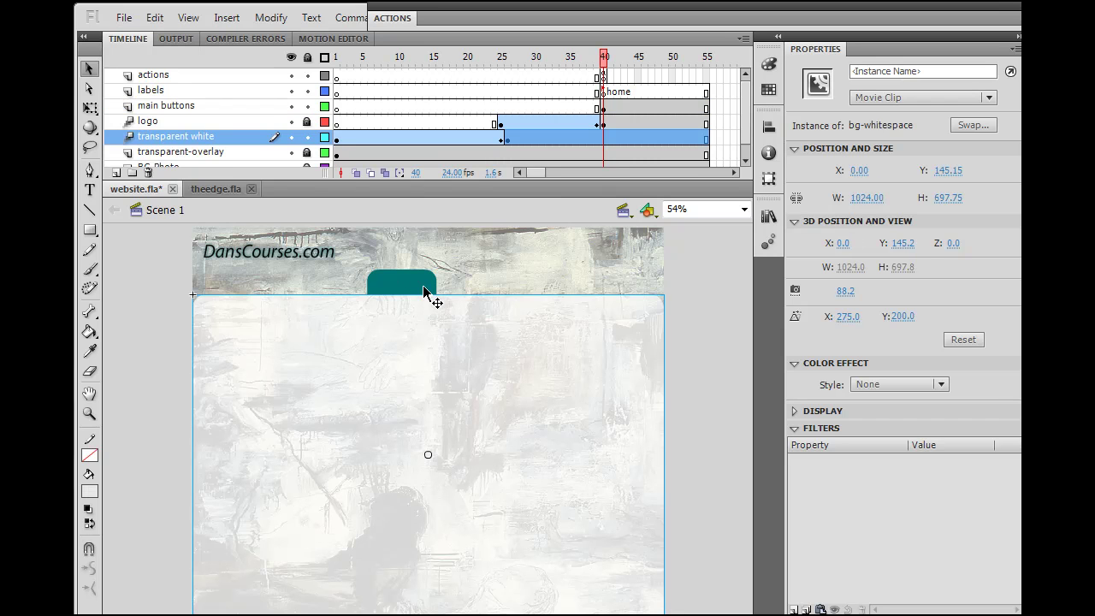
{"action": "left_click", "coordinate": [431, 293]}
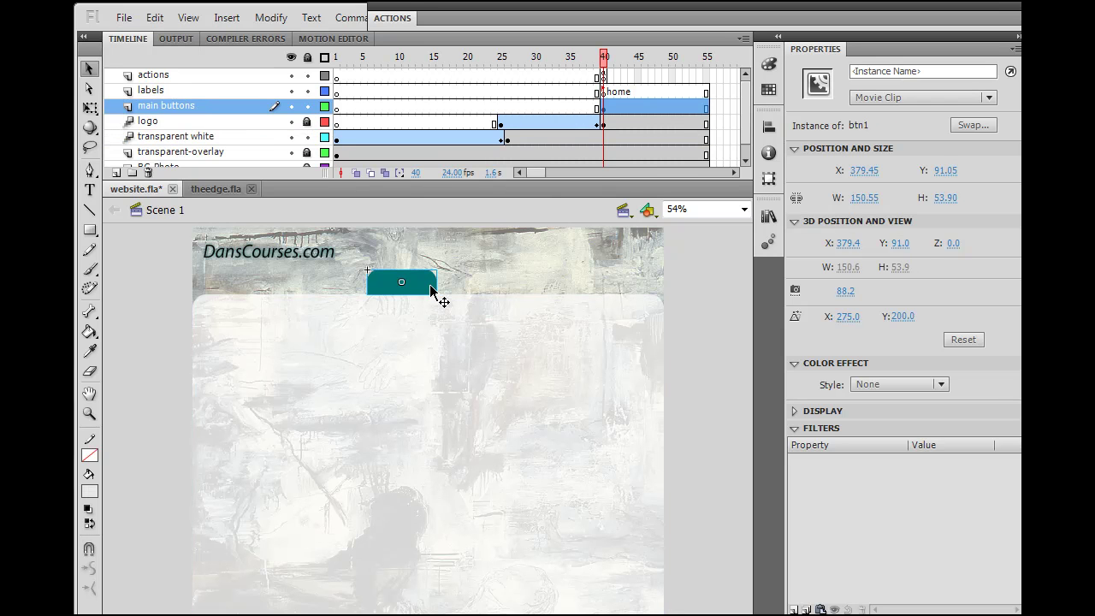
{"action": "key", "text": "ctrl+v"}
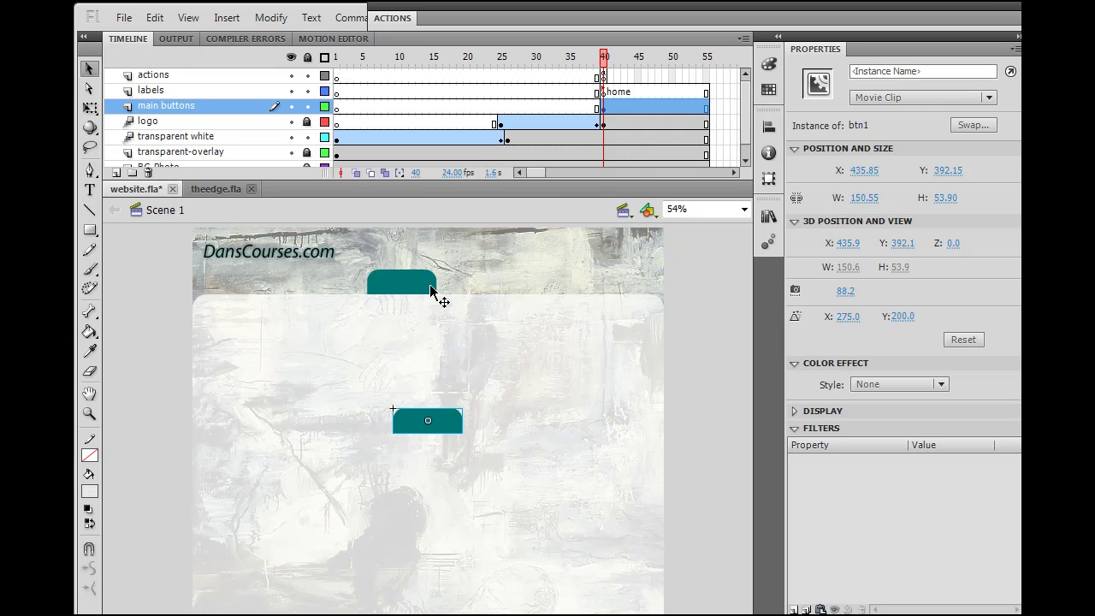
{"action": "left_click_drag", "start_coordinate": [459, 428], "coordinate": [497, 284]}
{"action": "left_click_drag", "start_coordinate": [443, 417], "coordinate": [558, 283]}
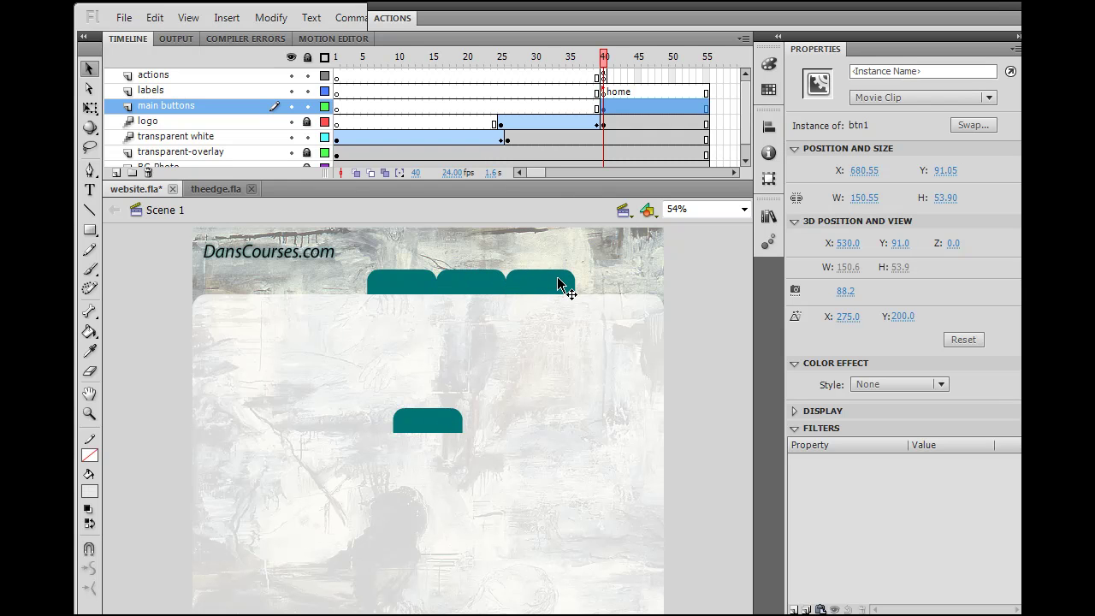
{"action": "left_click", "coordinate": [449, 425]}
{"action": "left_click_drag", "start_coordinate": [449, 425], "coordinate": [633, 293]}
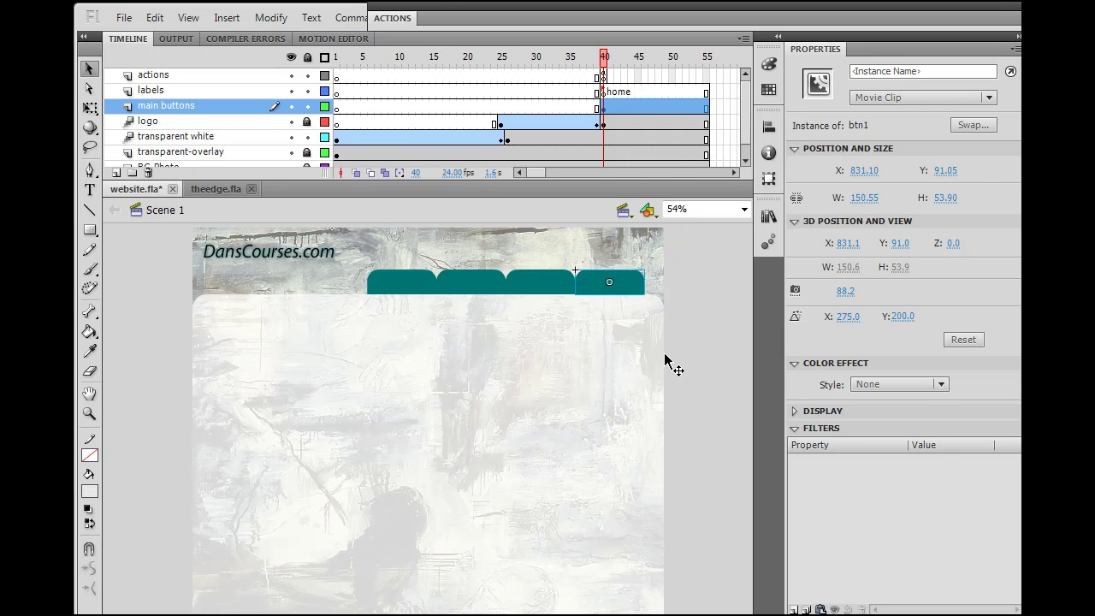
- Slide the first teal tab across the second, third and fourth slots
{"action": "left_click", "coordinate": [698, 340]}
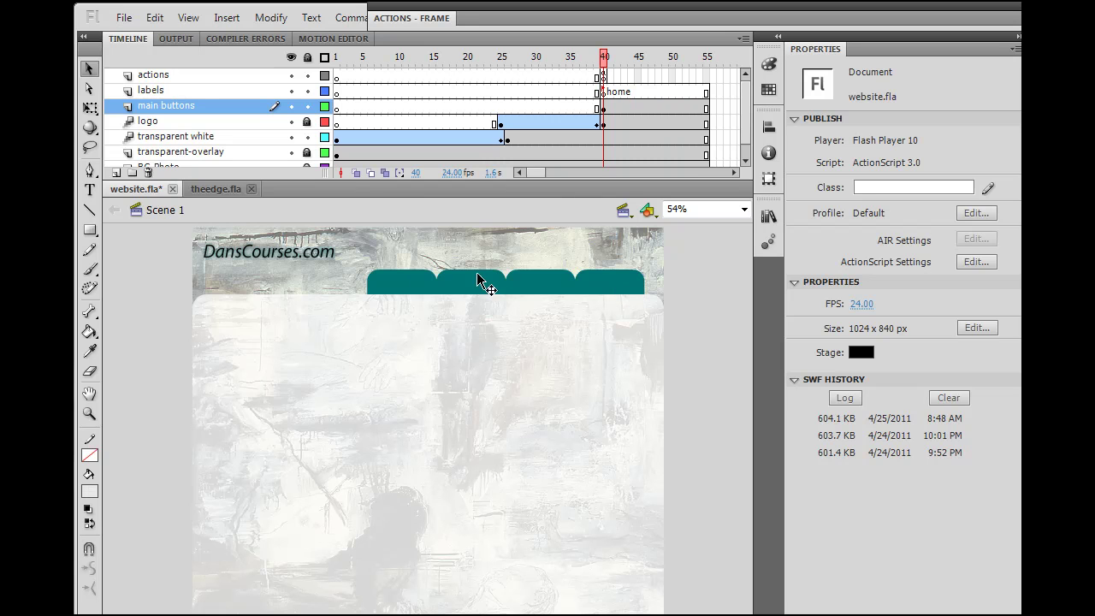
{"action": "left_click", "coordinate": [416, 290]}
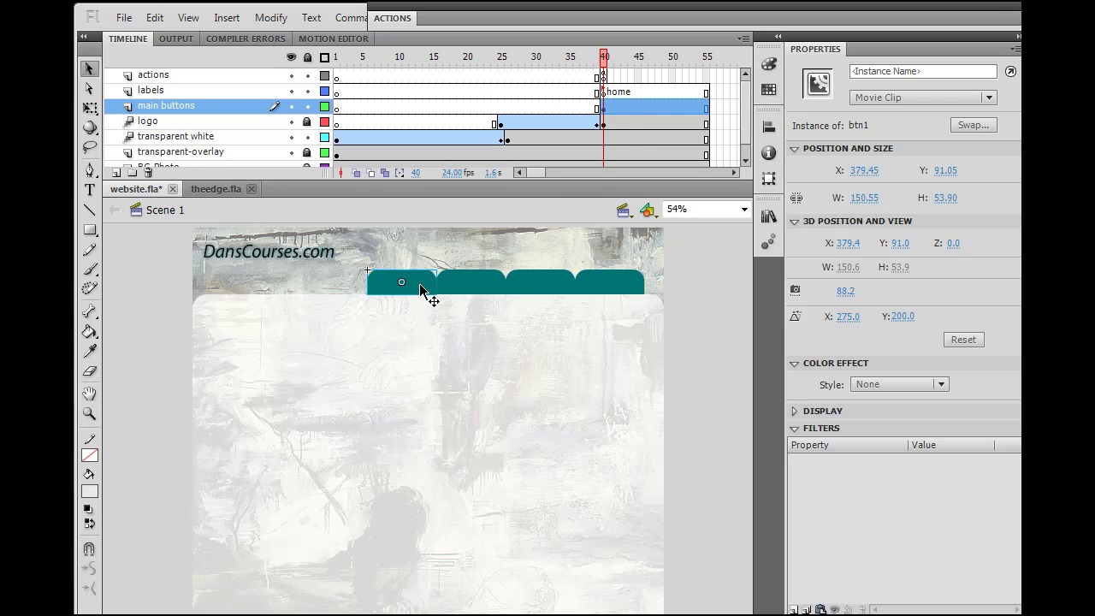
{"action": "left_click_drag", "start_coordinate": [420, 289], "coordinate": [462, 291]}
{"action": "mouse_move", "coordinate": [542, 297]}
{"action": "left_mouse_down"}
{"action": "mouse_move", "coordinate": [624, 297]}
{"action": "mouse_move", "coordinate": [557, 296]}
{"action": "left_mouse_up"}
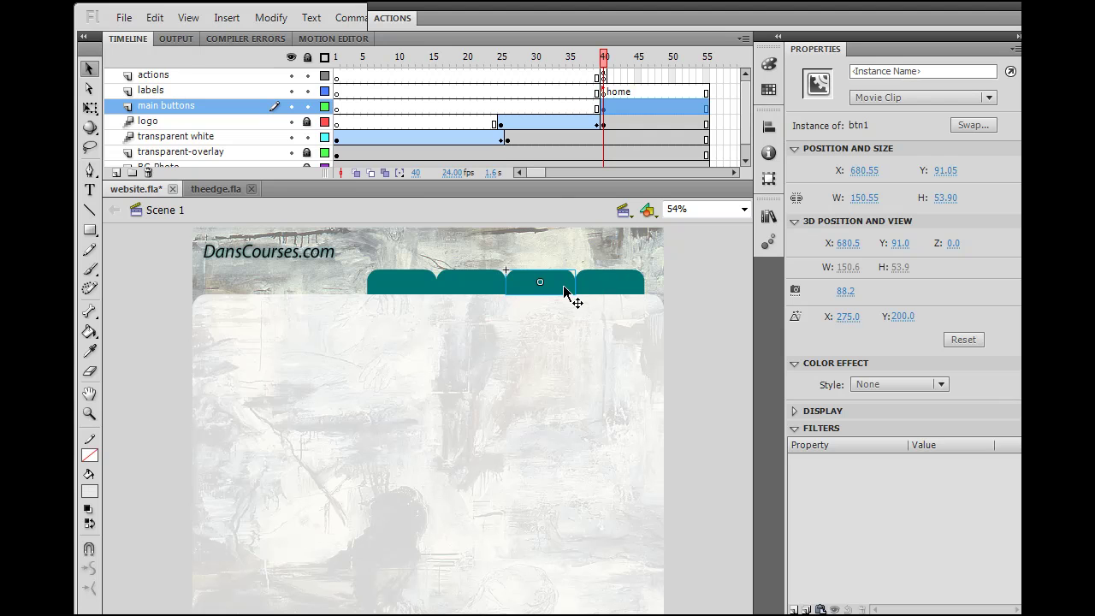
{"action": "left_click_drag", "start_coordinate": [570, 296], "coordinate": [396, 289]}
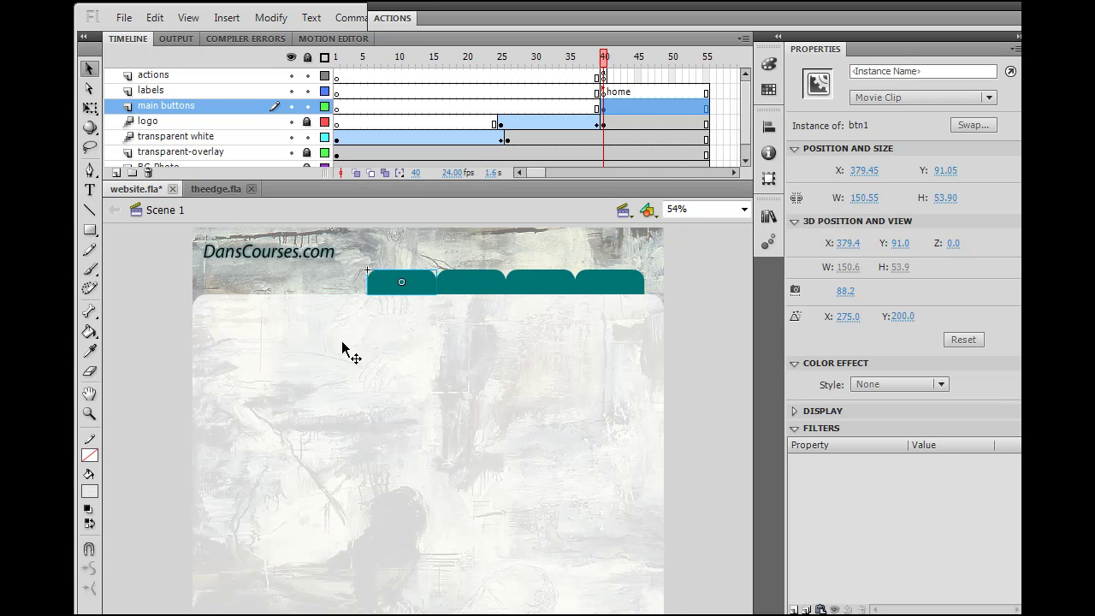
- Move the first tab again, undo the moves to restore the original order, and switch to theedge.fla
{"action": "left_click", "coordinate": [160, 358]}
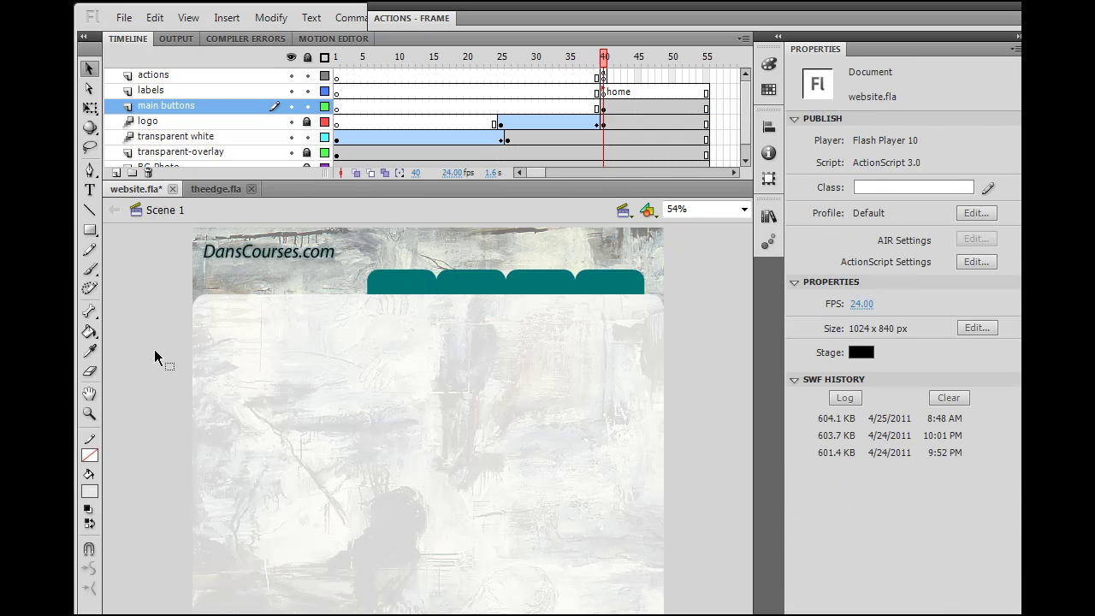
{"action": "left_click", "coordinate": [412, 273]}
{"action": "left_click_drag", "start_coordinate": [412, 270], "coordinate": [476, 281]}
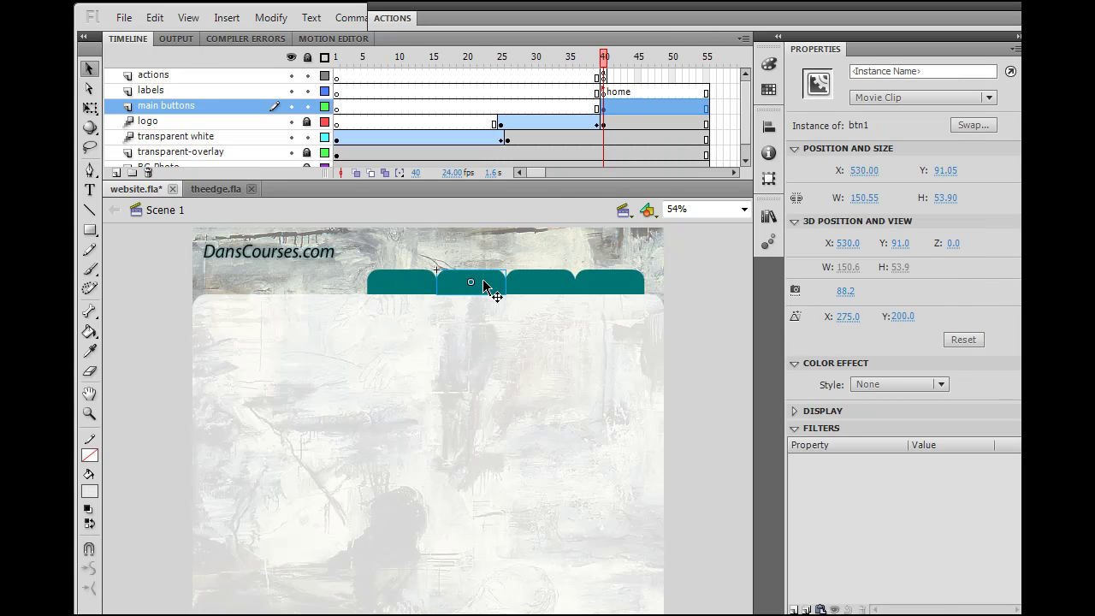
{"action": "key", "text": "ctrl+z"}
{"action": "key", "text": "ctrl+y"}
{"action": "key", "text": "ctrl+y"}
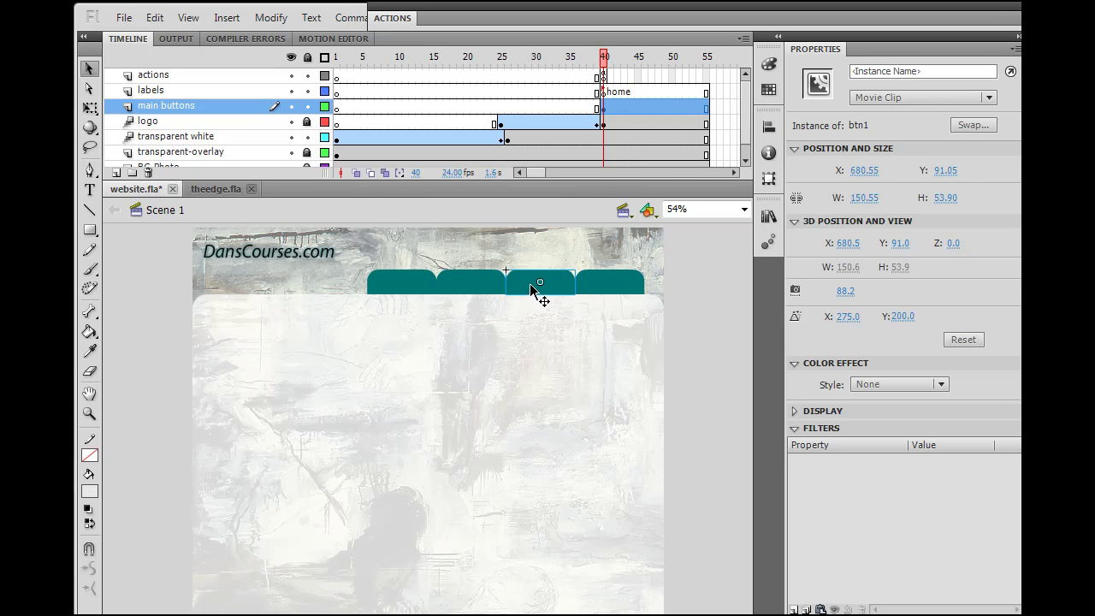
{"action": "key", "text": "ctrl+y"}
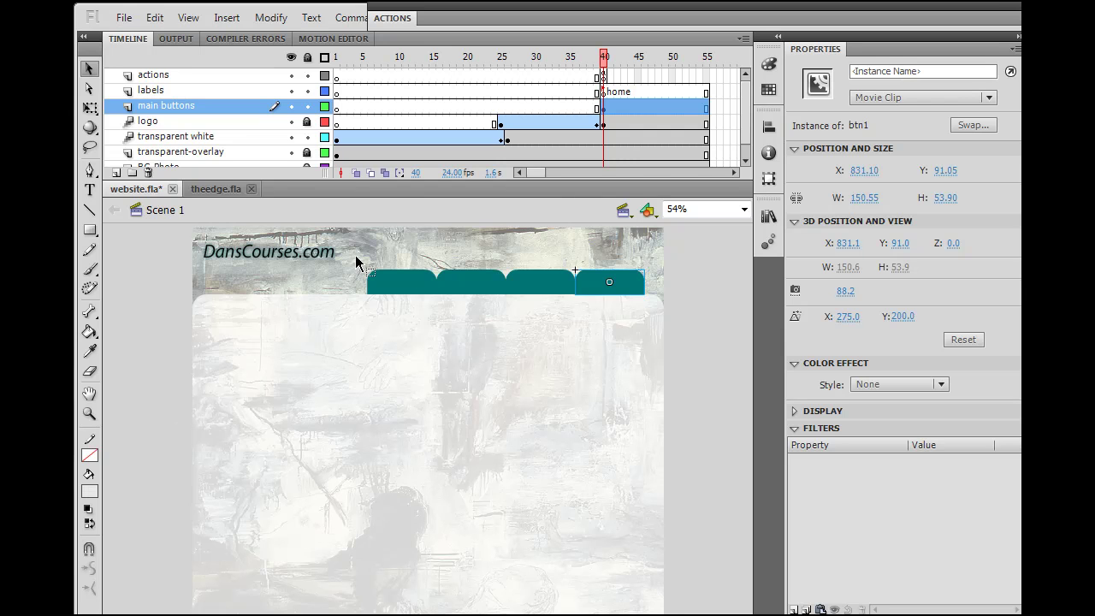
{"action": "key", "text": "ctrl+z"}
{"action": "key", "text": "ctrl+z"}
{"action": "key", "text": "ctrl+z"}
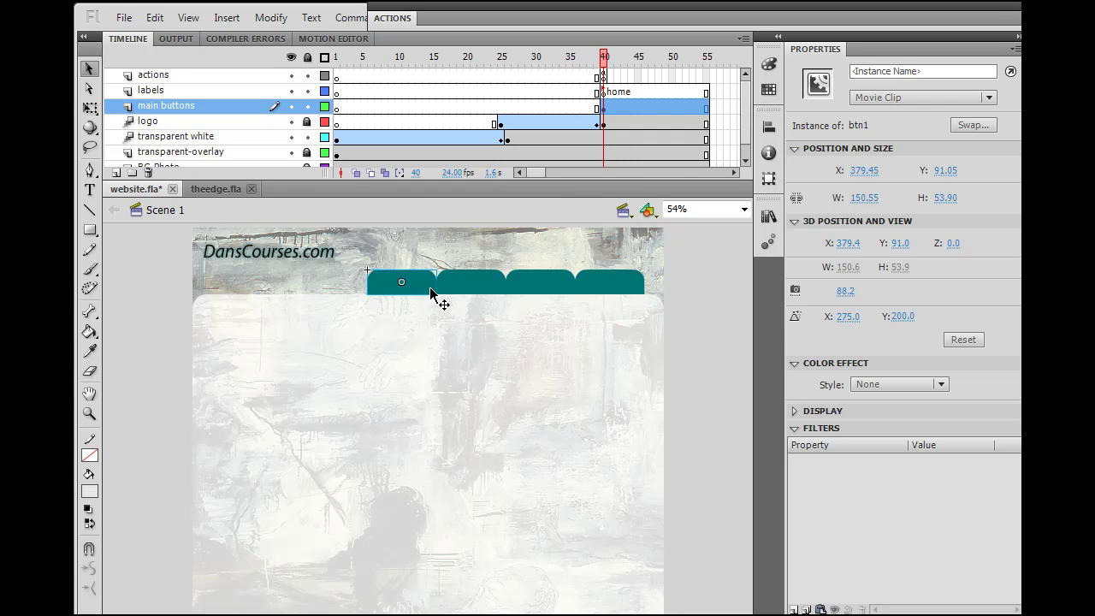
{"action": "left_click", "coordinate": [204, 191]}
- Test-play theedge.fla, browse its ABOUT, EQUIPMENT, GALLERY, CONTACT and HOME pages, then close the player
{"action": "key", "text": "ctrl+Return"}
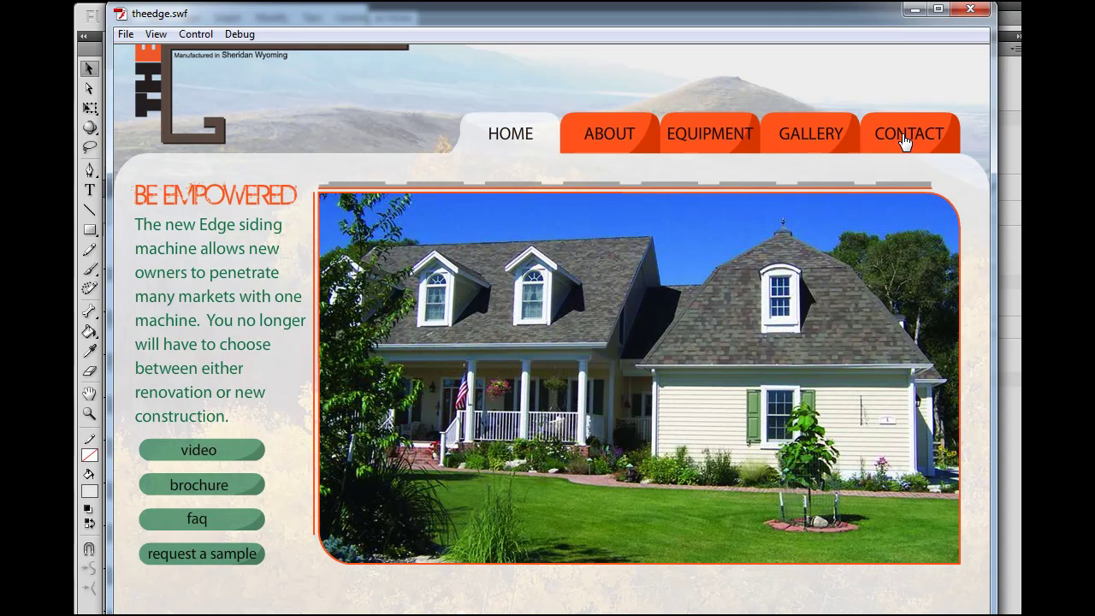
{"action": "left_click", "coordinate": [582, 154]}
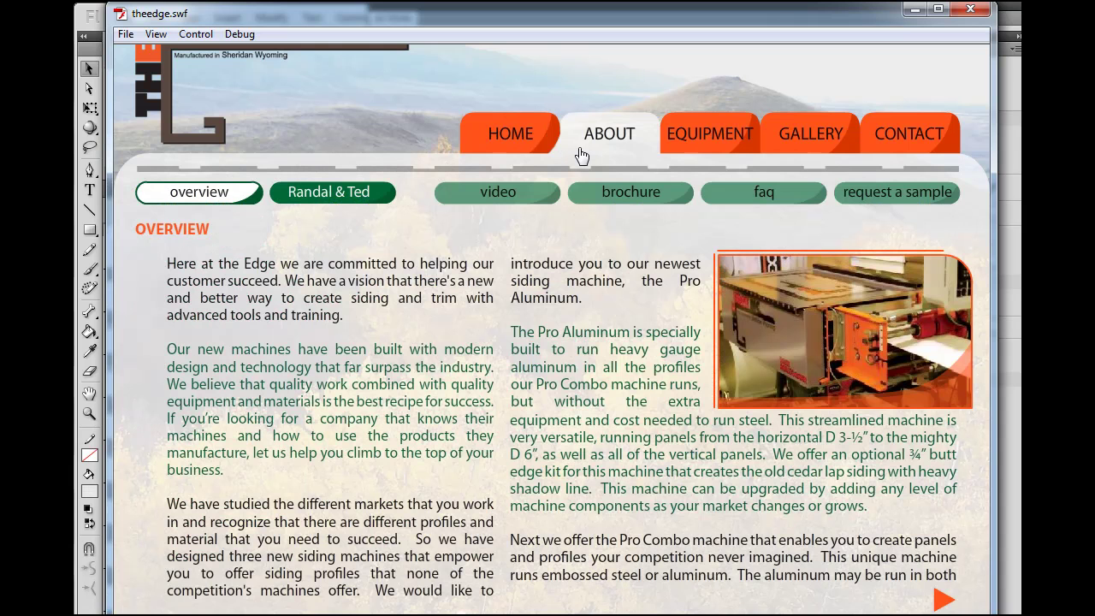
{"action": "left_click", "coordinate": [685, 128]}
{"action": "left_click", "coordinate": [819, 129]}
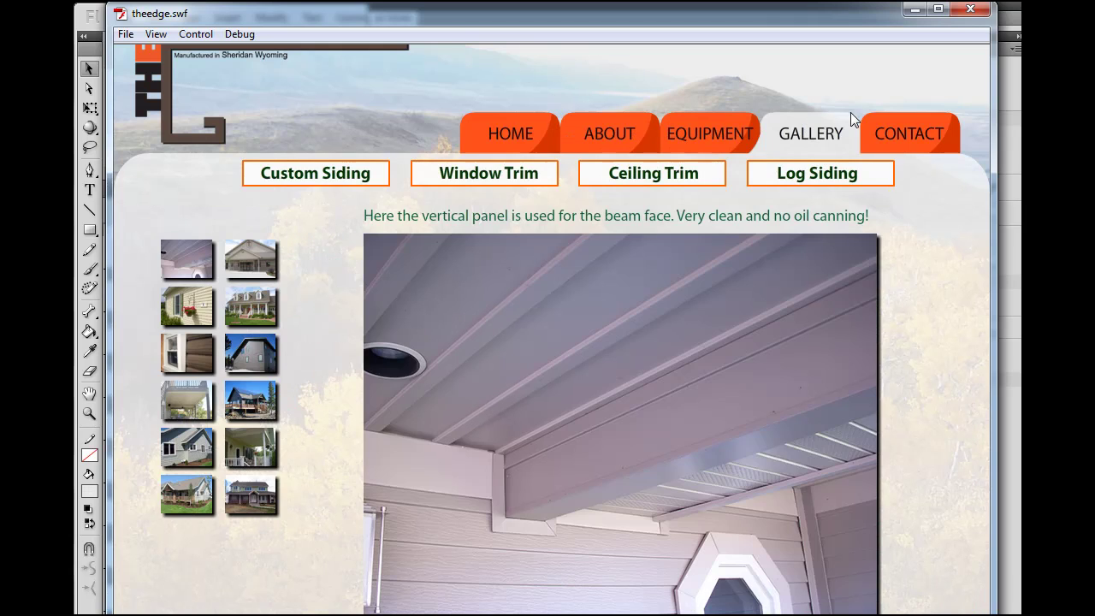
{"action": "left_click", "coordinate": [884, 128]}
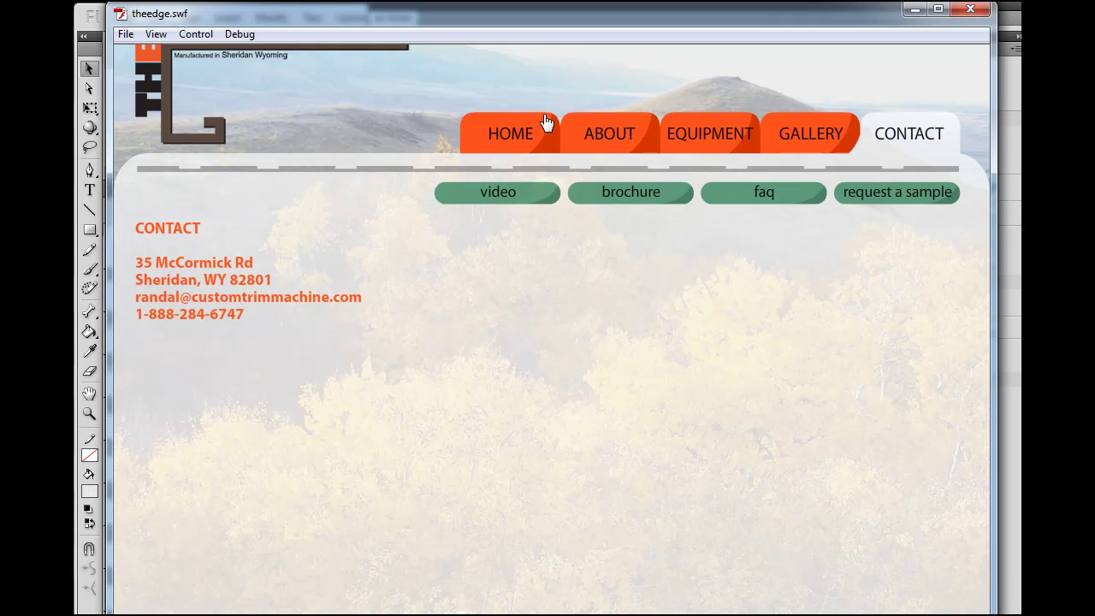
{"action": "left_click", "coordinate": [486, 131]}
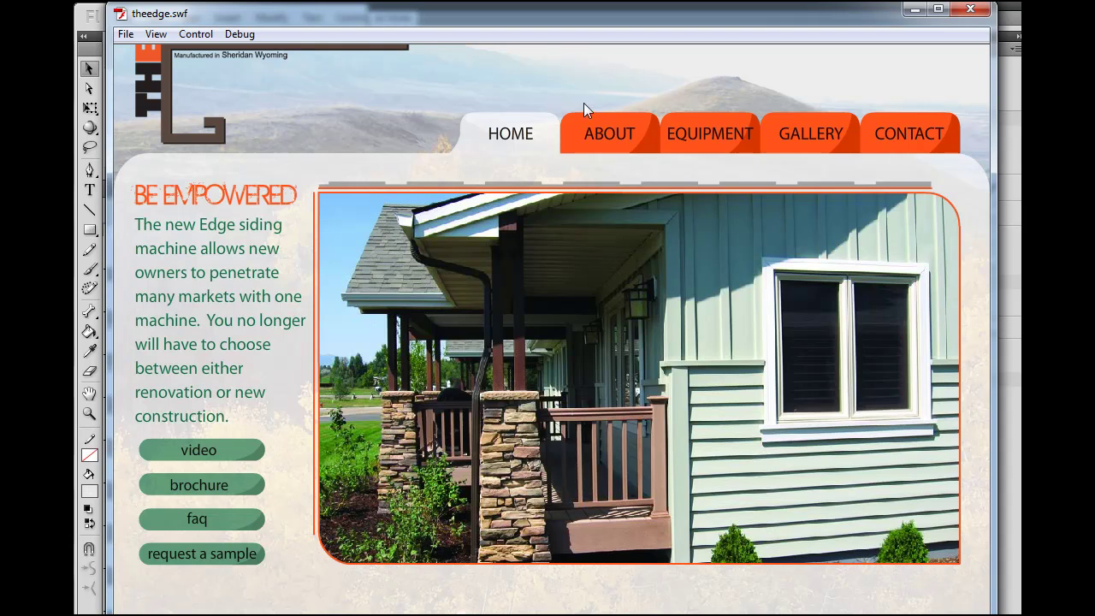
{"action": "left_click", "coordinate": [578, 133]}
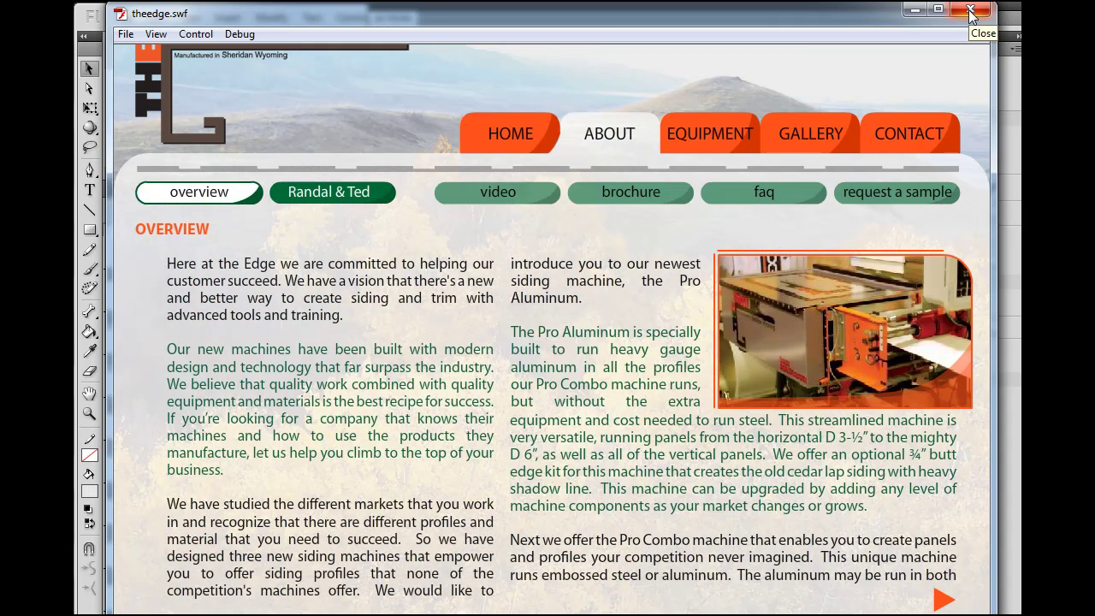
{"action": "left_click", "coordinate": [915, 10]}
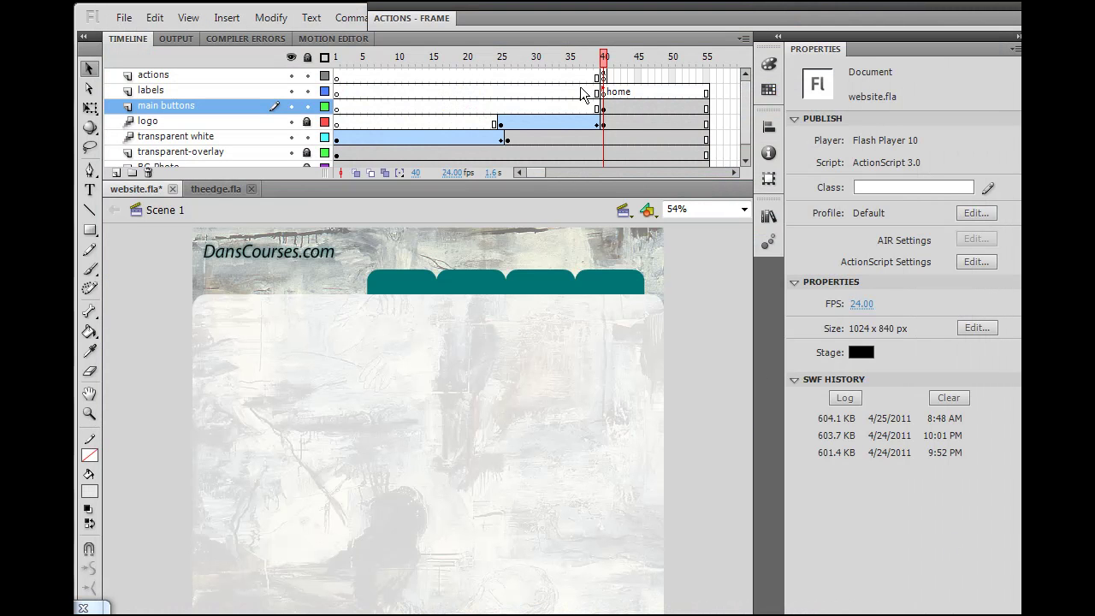
- Name the first two tab instances btn1 and btn2 in the Properties panel
{"action": "left_click", "coordinate": [401, 283]}
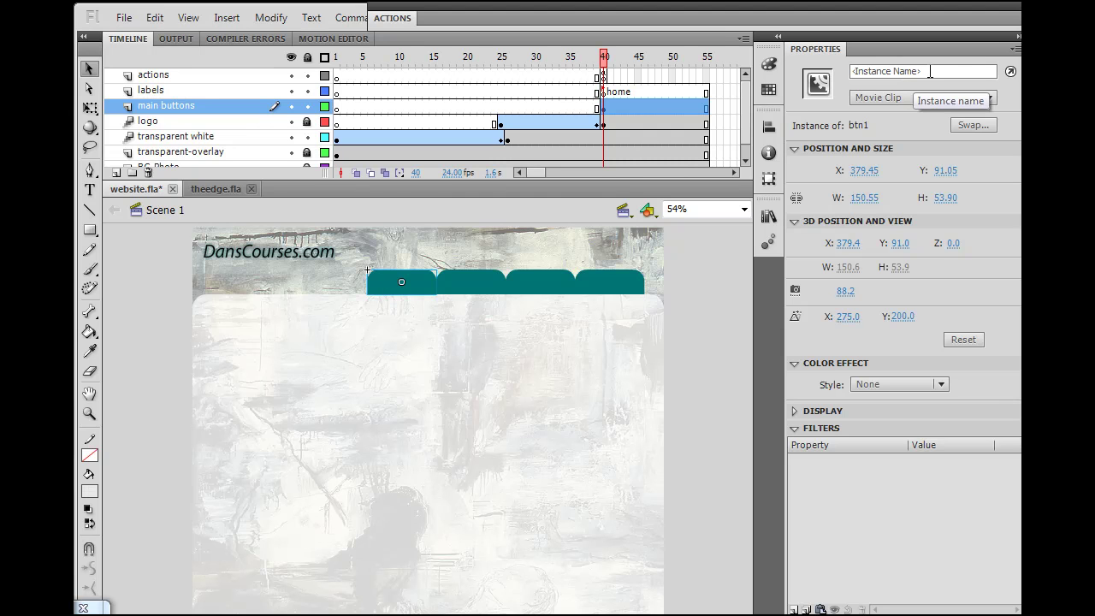
{"action": "left_click", "coordinate": [930, 72]}
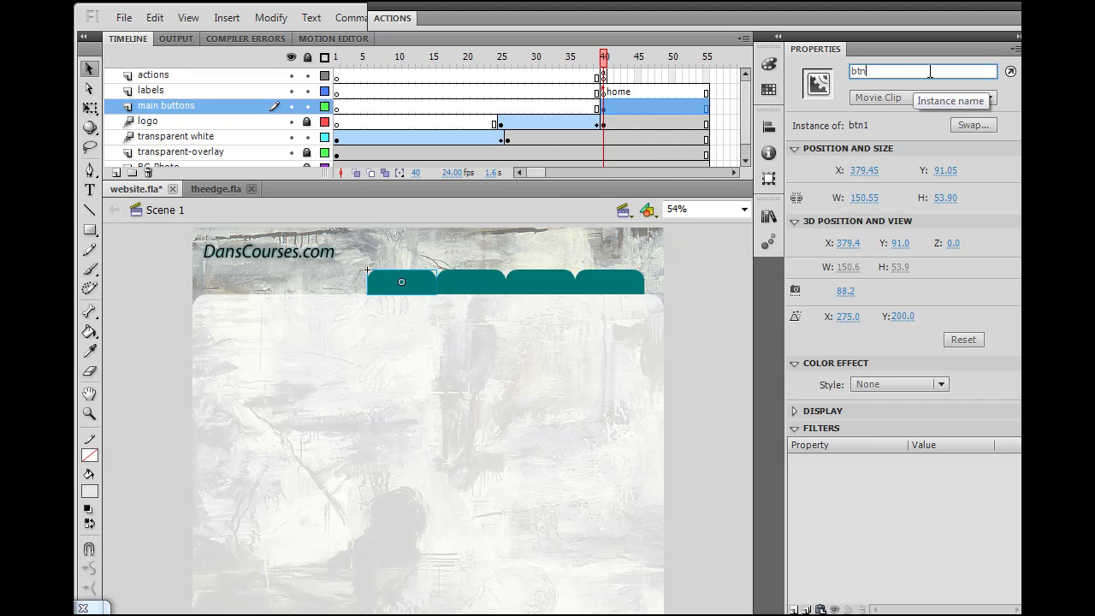
{"action": "type", "text": "btn1"}
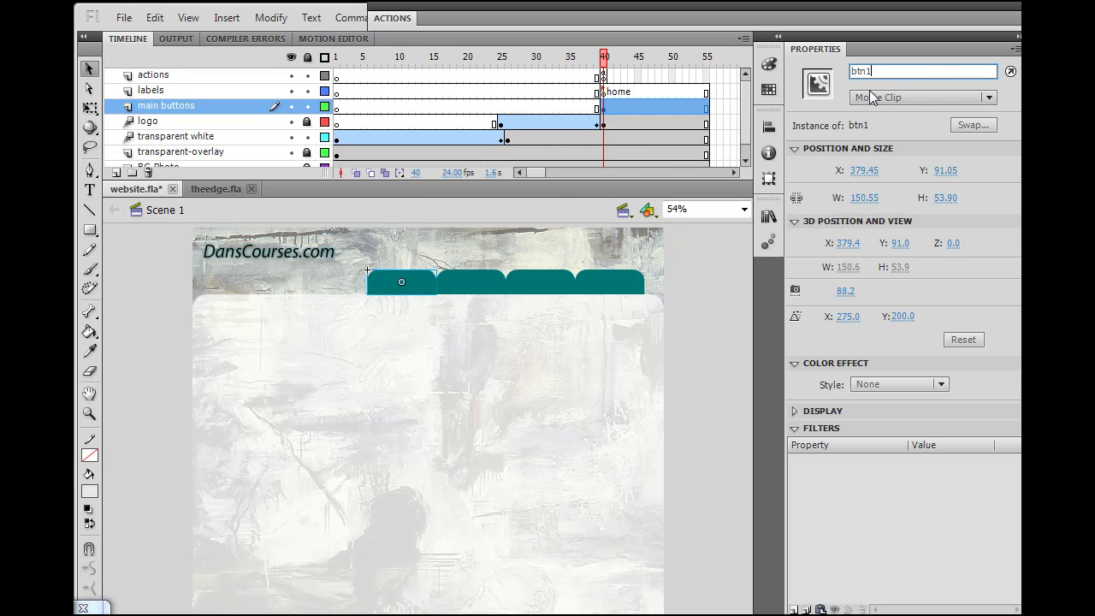
{"action": "key", "text": "Return"}
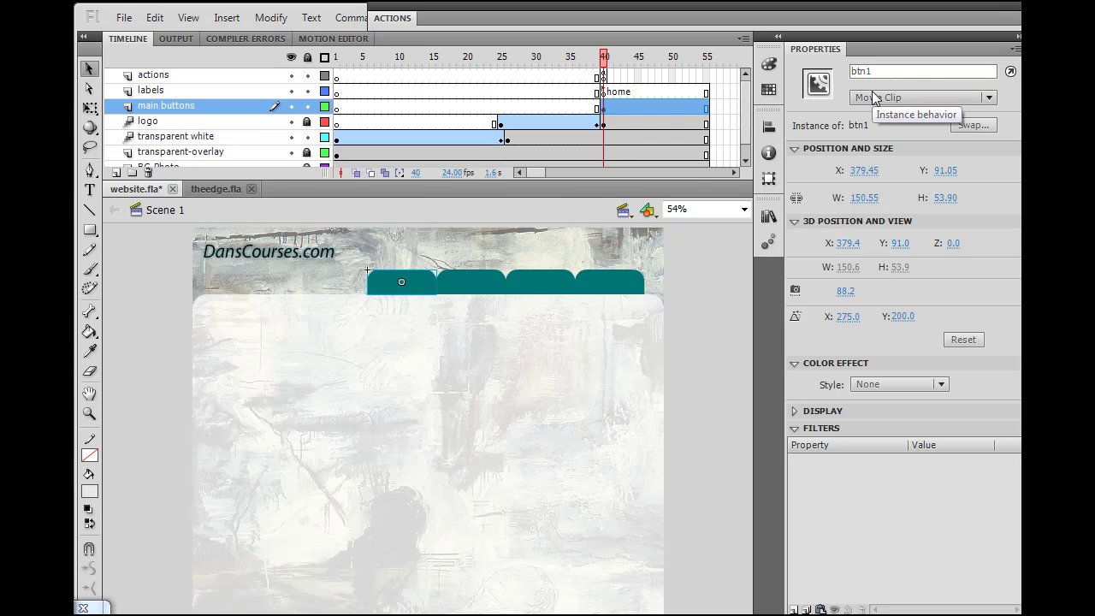
{"action": "left_click", "coordinate": [493, 285]}
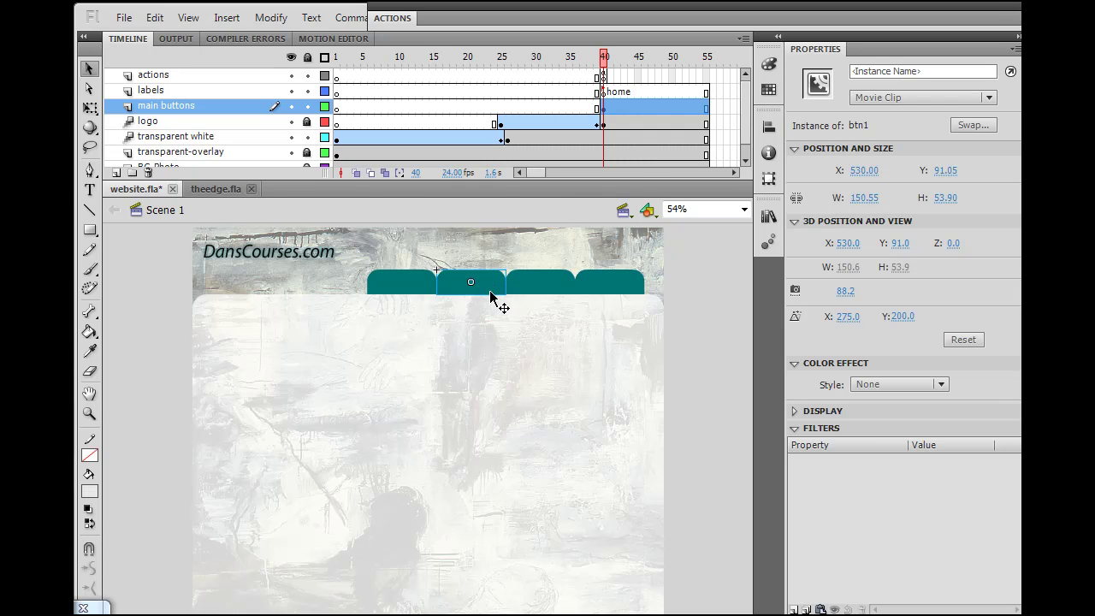
{"action": "left_click", "coordinate": [931, 72]}
{"action": "left_click", "coordinate": [931, 72]}
{"action": "type", "text": "btn2"}
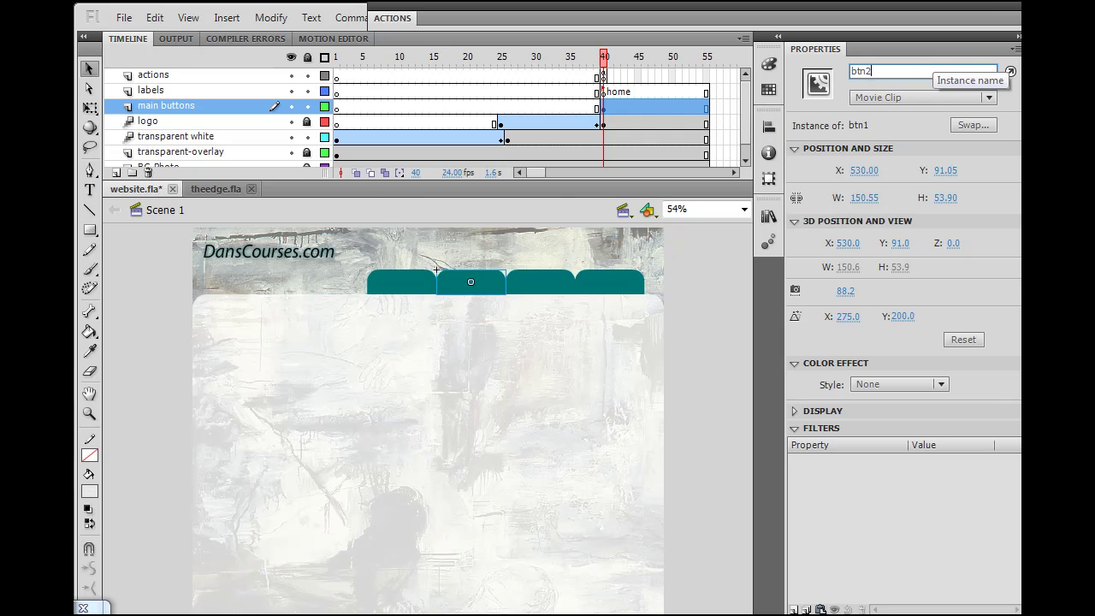
{"action": "key", "text": "Return"}
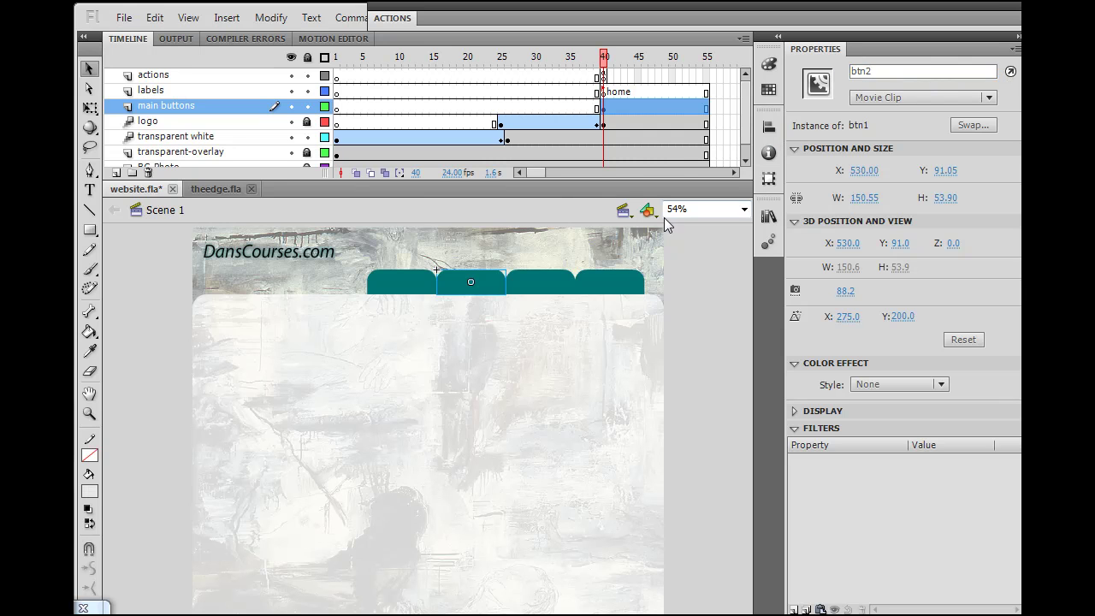
- Name the third and fourth tab instances btn3 and btn4
{"action": "left_click", "coordinate": [556, 291]}
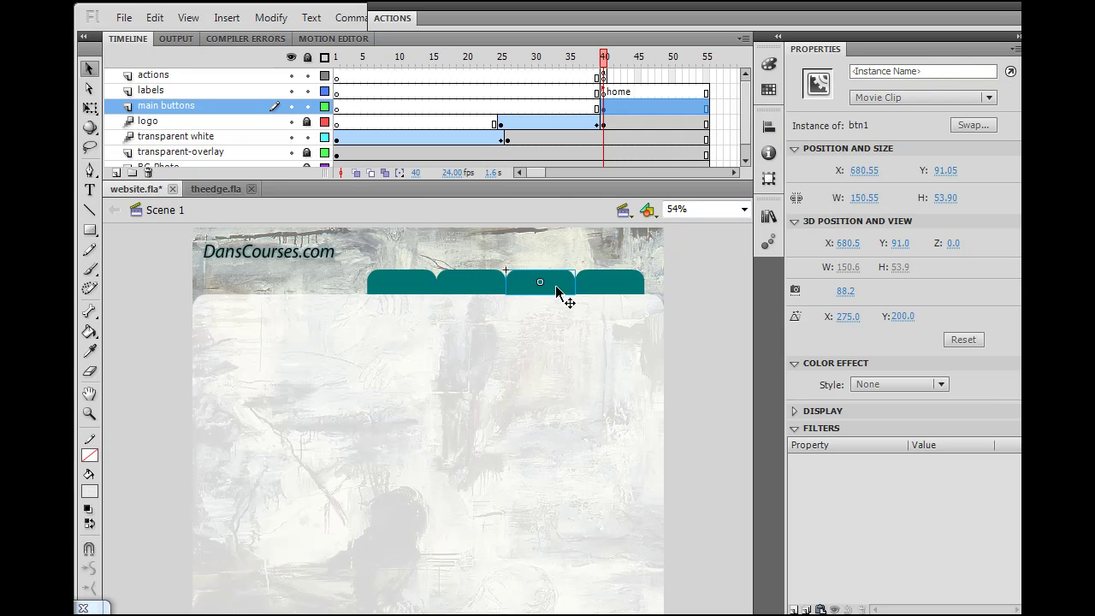
{"action": "left_click", "coordinate": [873, 74]}
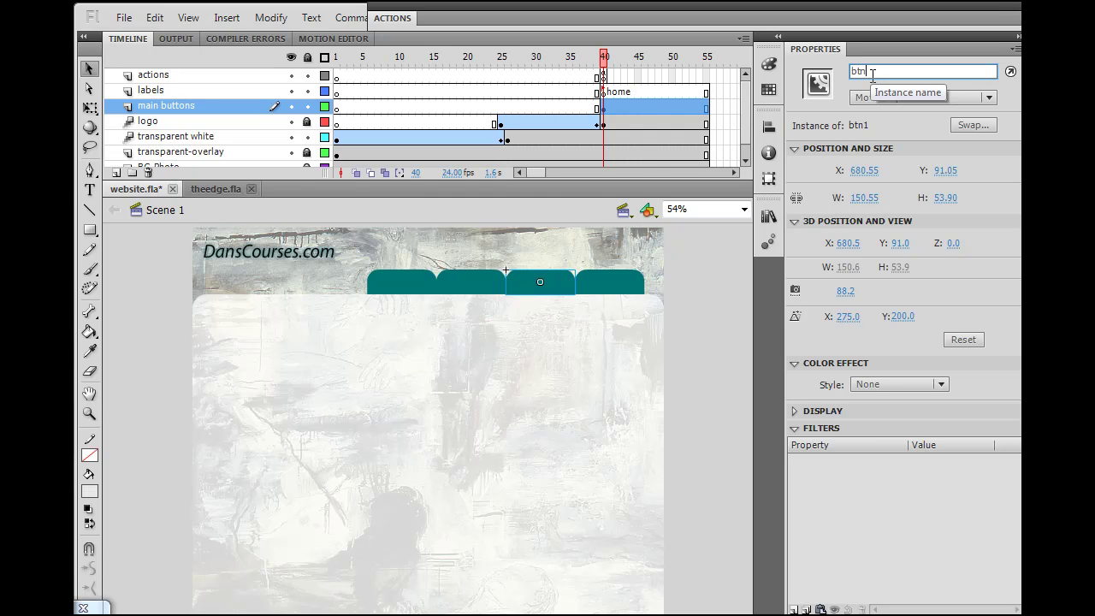
{"action": "type", "text": "btn3"}
{"action": "key", "text": "Return"}
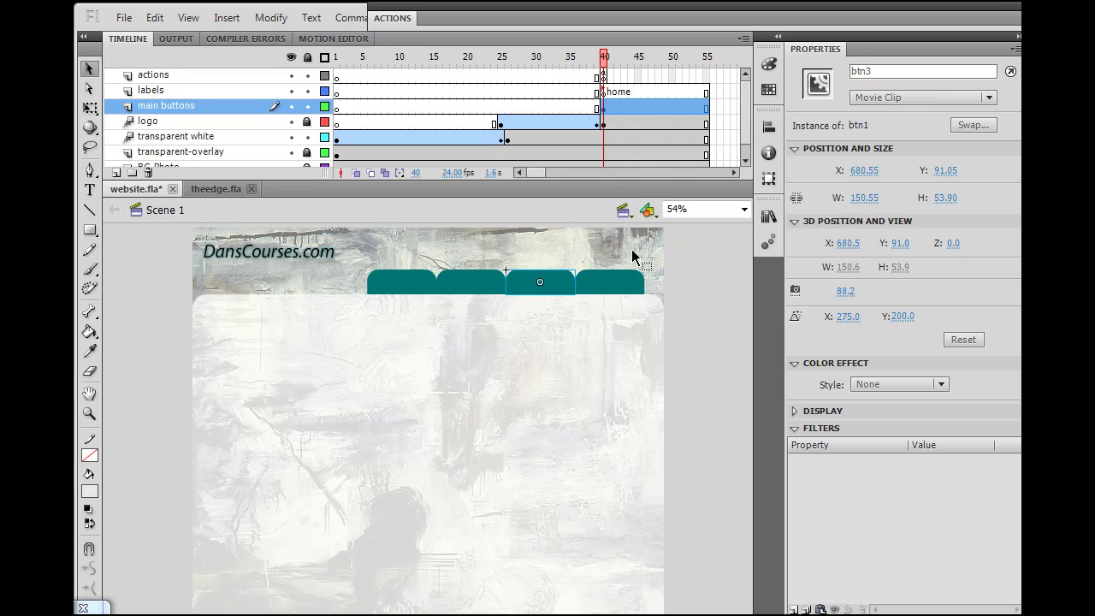
{"action": "left_click", "coordinate": [615, 291]}
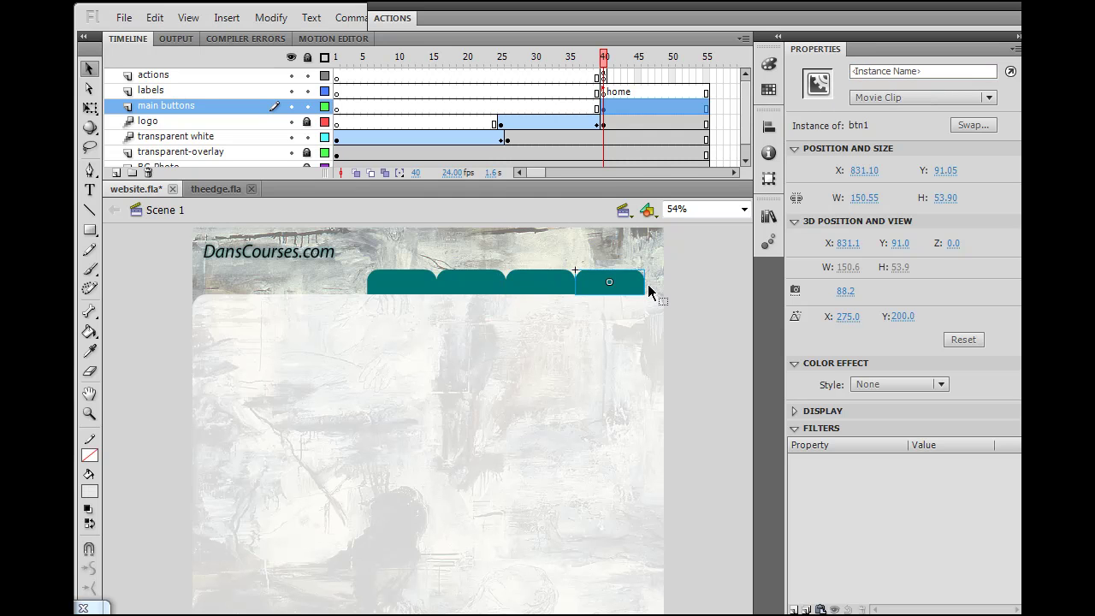
{"action": "left_click", "coordinate": [867, 72]}
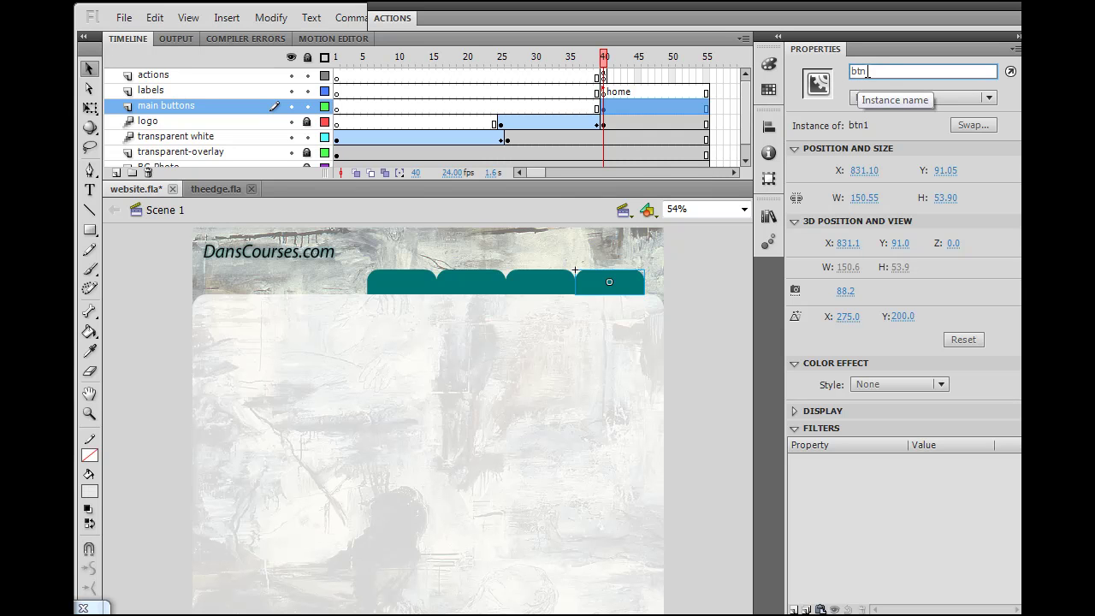
{"action": "type", "text": "btn4"}
{"action": "key", "text": "Return"}
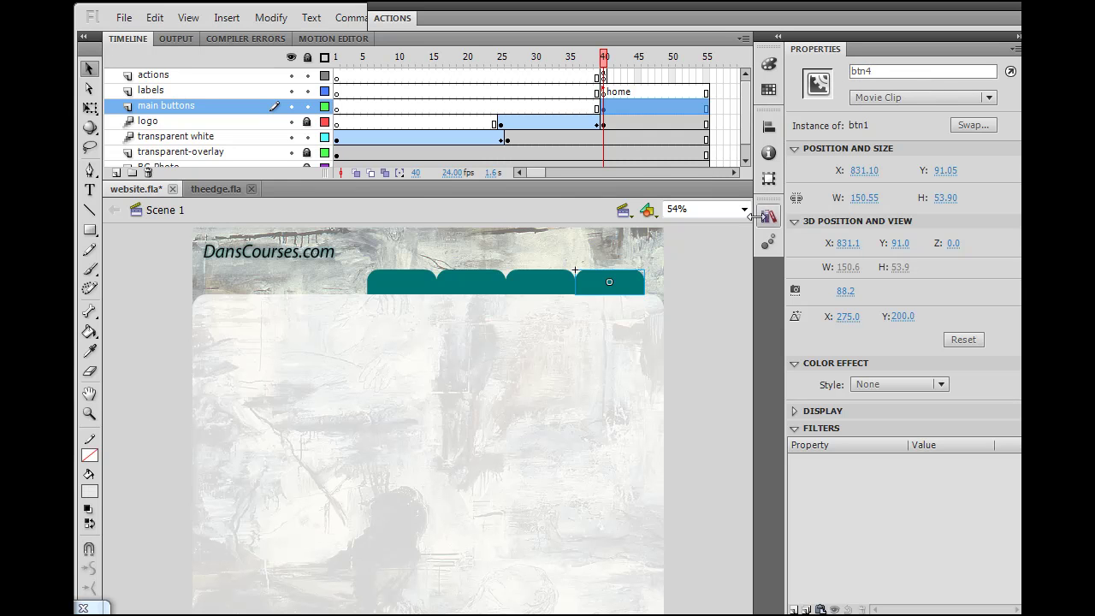
- Click through the second, third and fourth tabs to verify their instance names
{"action": "left_click", "coordinate": [557, 308]}
{"action": "left_click", "coordinate": [548, 289]}
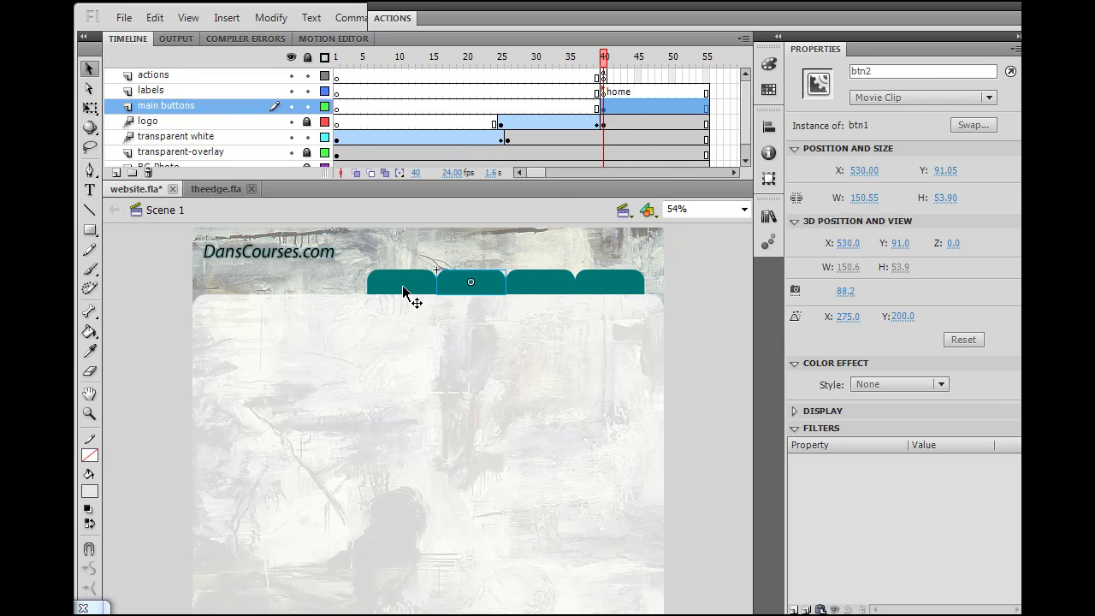
{"action": "left_click", "coordinate": [472, 288]}
{"action": "left_click", "coordinate": [533, 288]}
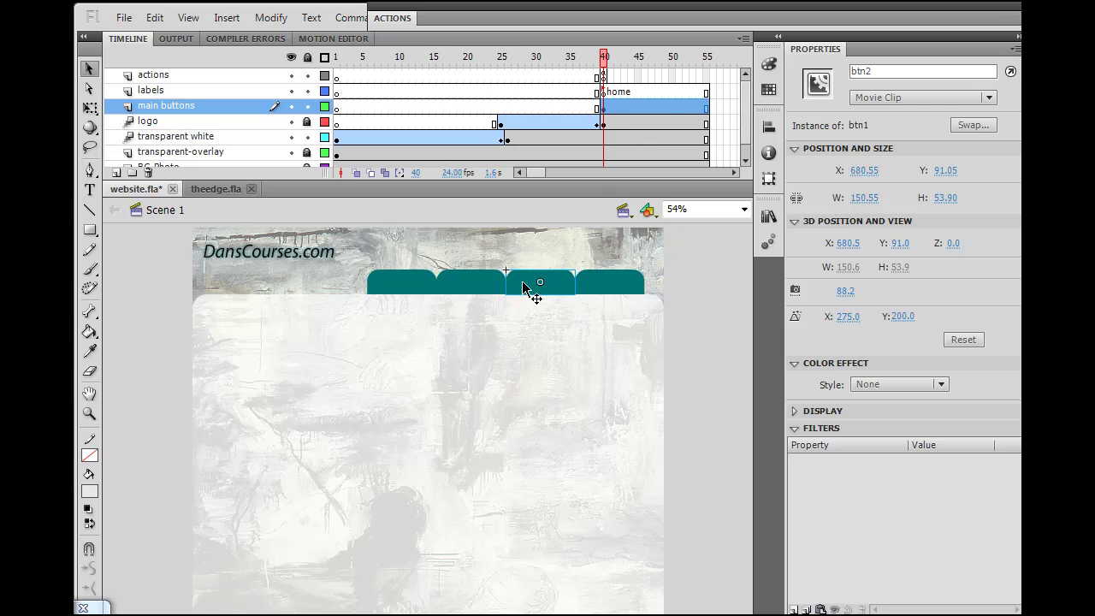
{"action": "left_click", "coordinate": [610, 283]}
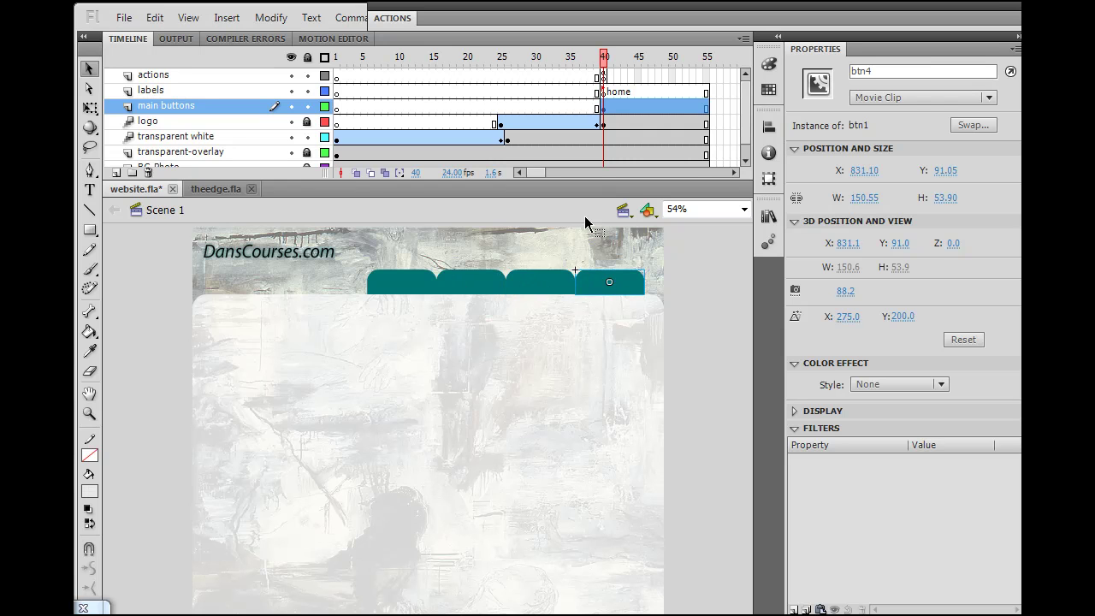
- Browse the Library symbols, confirm the first tab is btn1, and select frame 40 of actions
{"action": "left_click", "coordinate": [770, 217]}
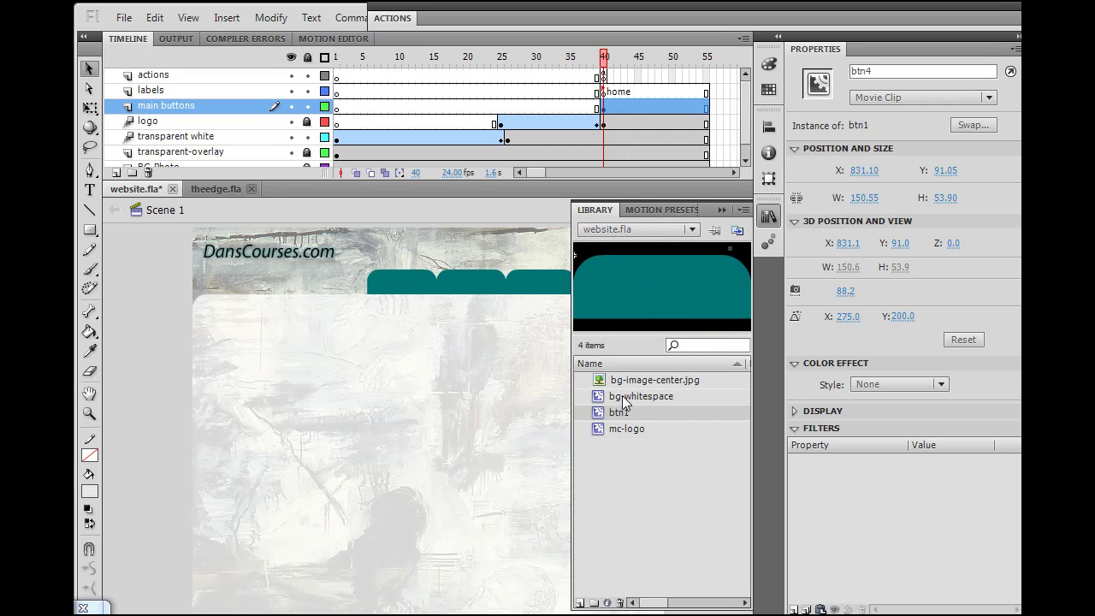
{"action": "left_click", "coordinate": [618, 432]}
{"action": "left_click", "coordinate": [618, 415]}
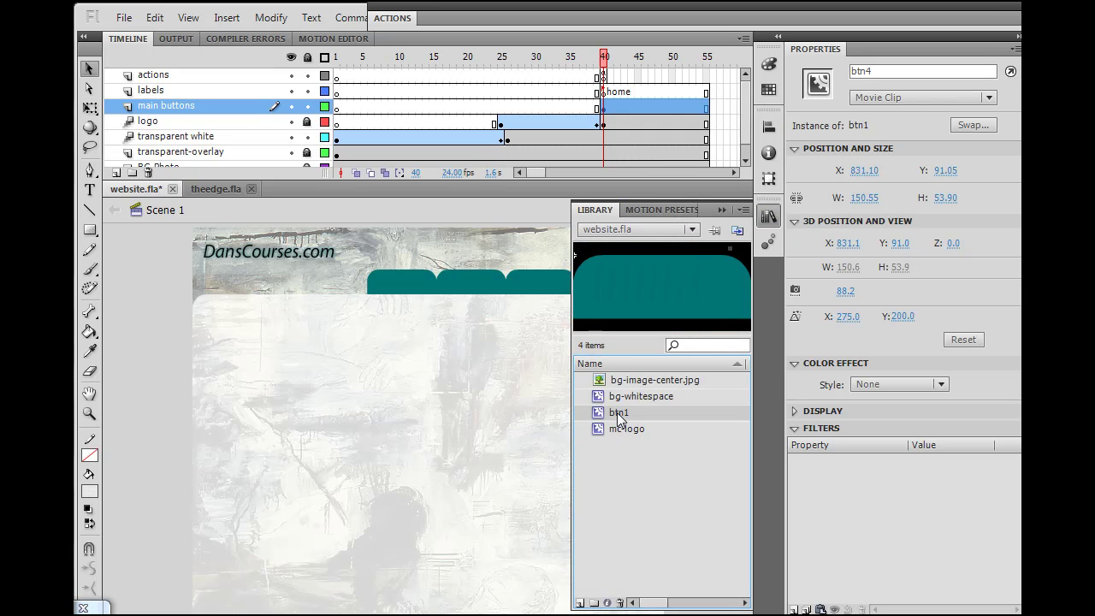
{"action": "left_click", "coordinate": [723, 210]}
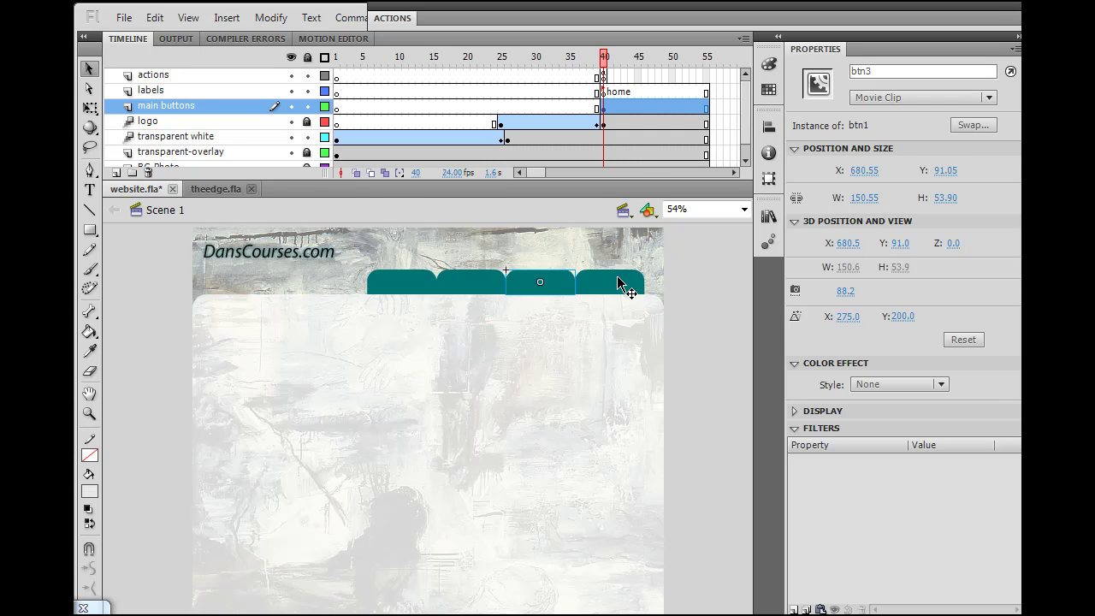
{"action": "left_click", "coordinate": [411, 287]}
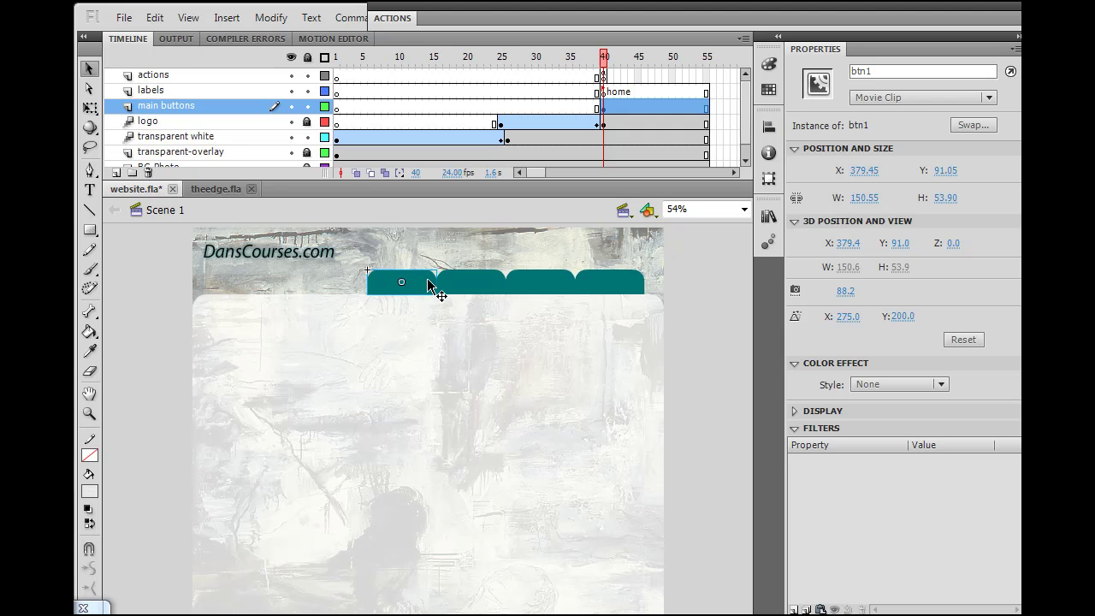
{"action": "left_click", "coordinate": [604, 76]}
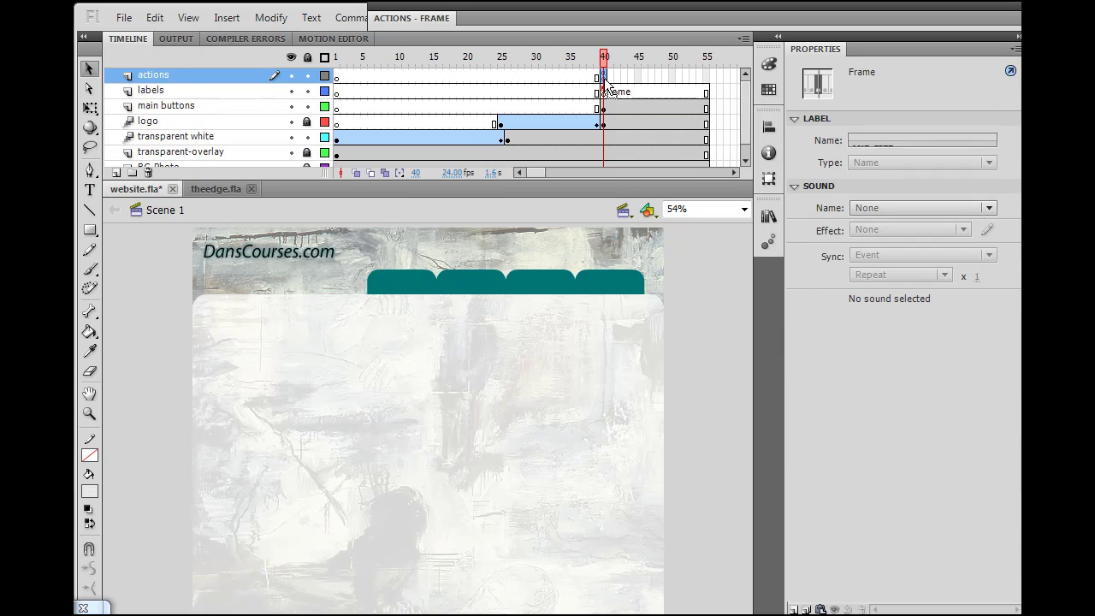
- Undock the Actions panel and dock it, expanded, across the top of the window
{"action": "left_click", "coordinate": [532, 18]}
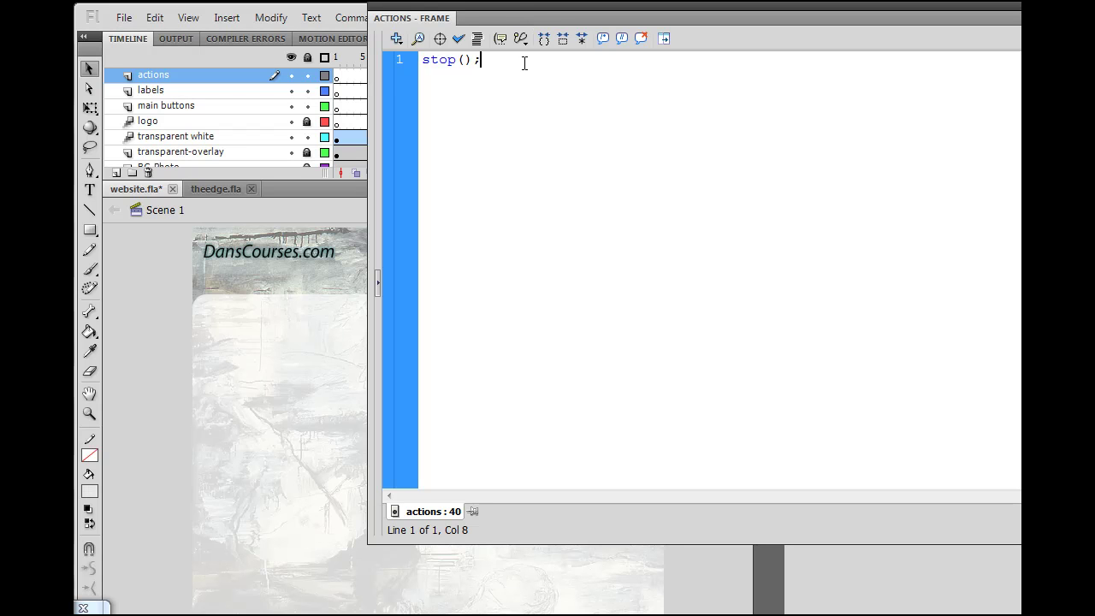
{"action": "left_click", "coordinate": [525, 17]}
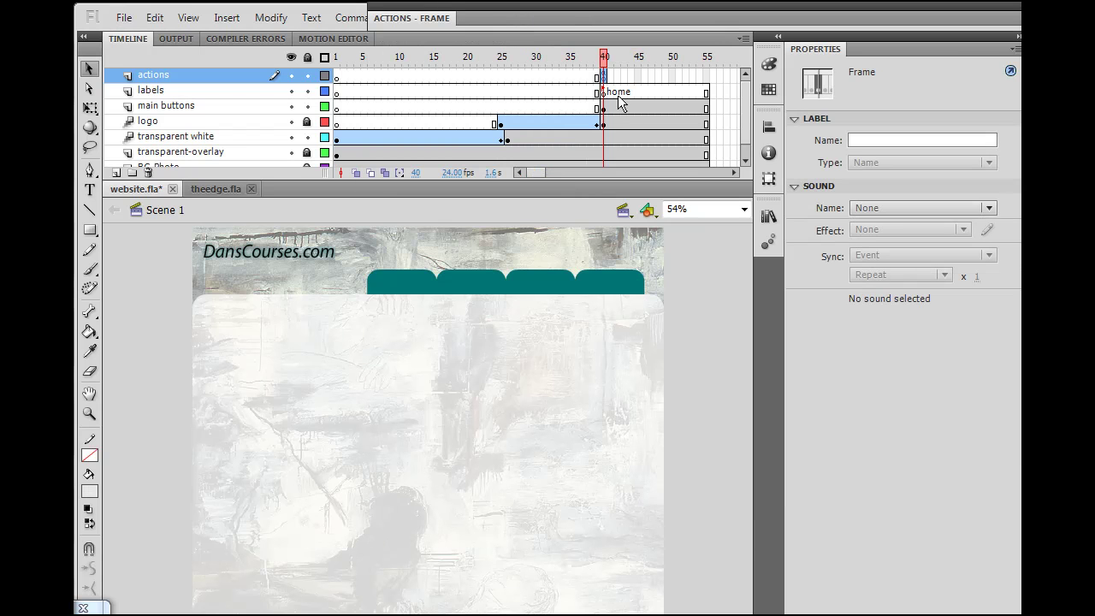
{"action": "left_click", "coordinate": [542, 17]}
{"action": "left_click", "coordinate": [542, 17]}
{"action": "left_click_drag", "start_coordinate": [516, 30], "coordinate": [278, 300]}
{"action": "left_click", "coordinate": [515, 17]}
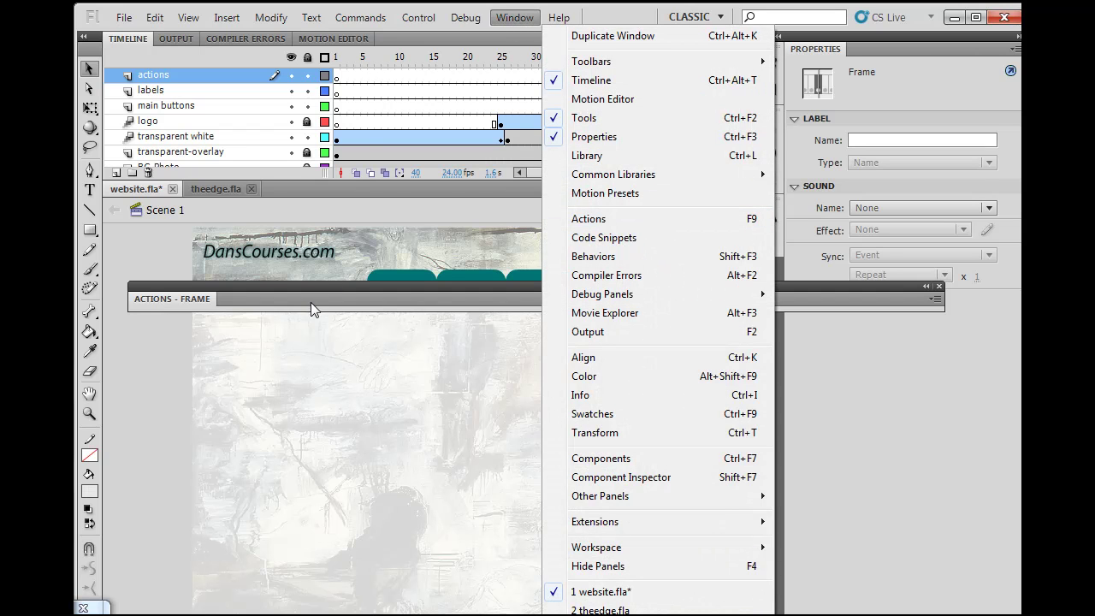
{"action": "left_click_drag", "start_coordinate": [305, 299], "coordinate": [369, 26]}
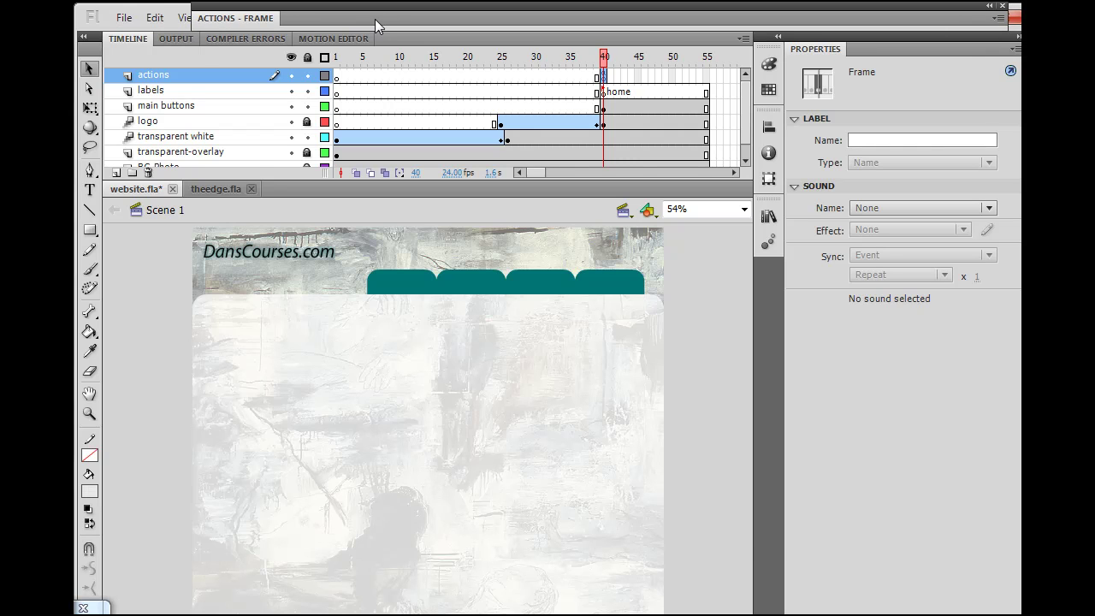
{"action": "left_click", "coordinate": [375, 19]}
- Add btn1.gotoAndStop(2); on line 3 below stop(); and select the statement
{"action": "key", "text": "Return"}
{"action": "key", "text": "Return"}
{"action": "type", "text": "btn"}
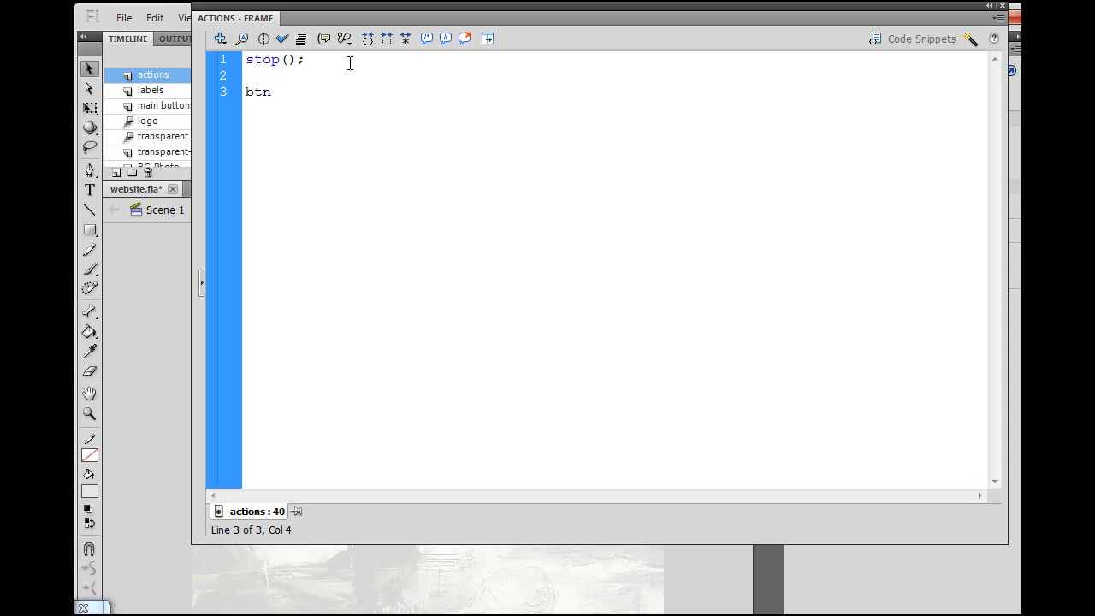
{"action": "type", "text": "1.gotoAndStop(2);"}
{"action": "key", "text": "Left"}
{"action": "key", "text": "Right"}
{"action": "left_click_drag", "start_coordinate": [421, 95], "coordinate": [193, 105]}
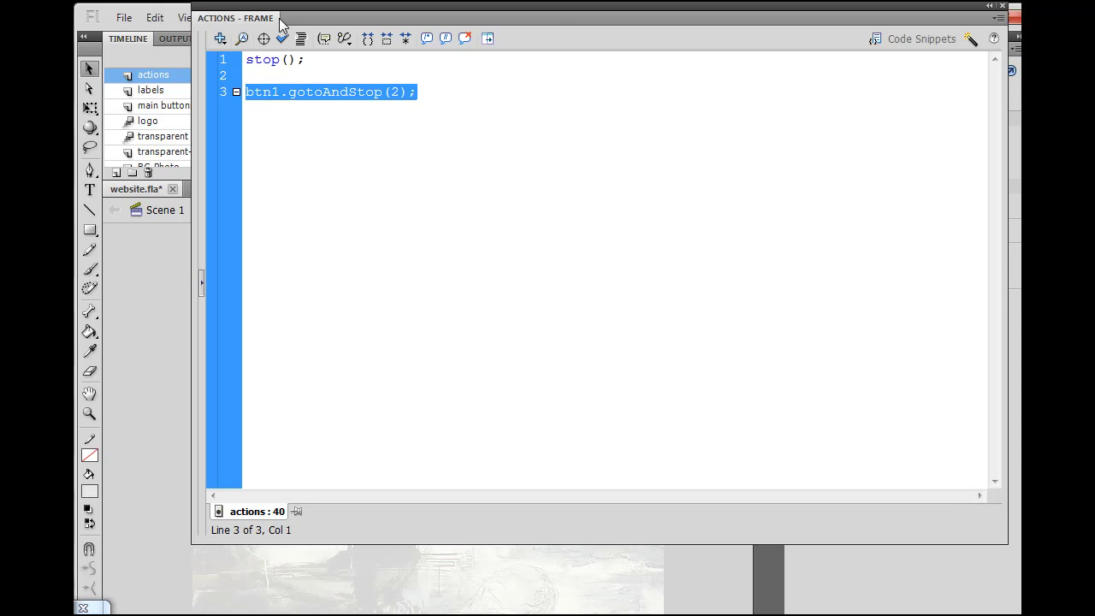
- Enlarge the ActionScript code font from 12 to 18 via the Actions panel Preferences
{"action": "left_click", "coordinate": [998, 18]}
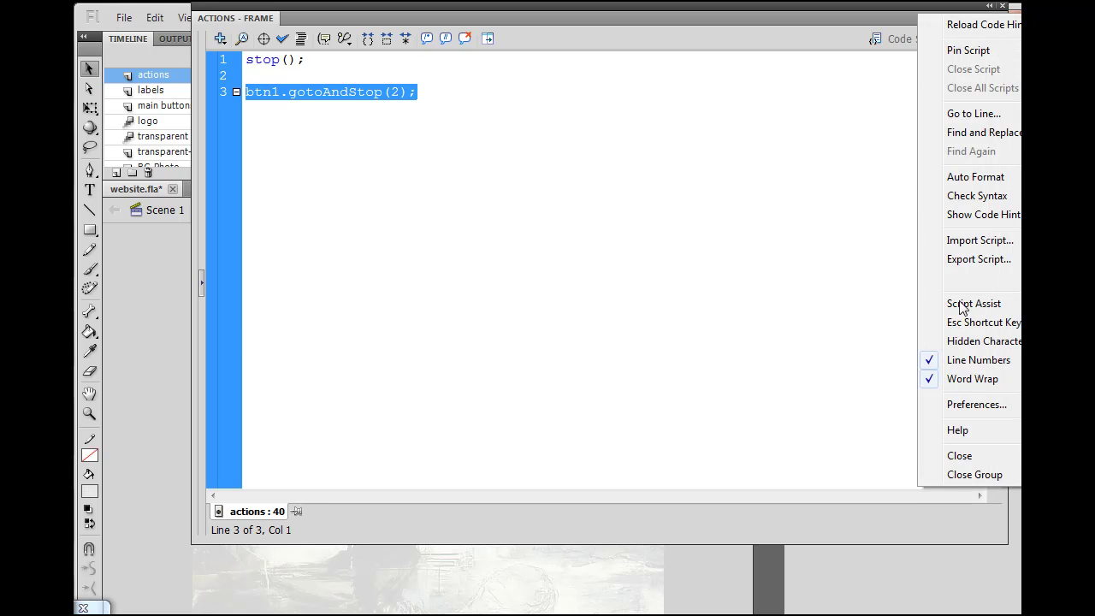
{"action": "left_click", "coordinate": [978, 405]}
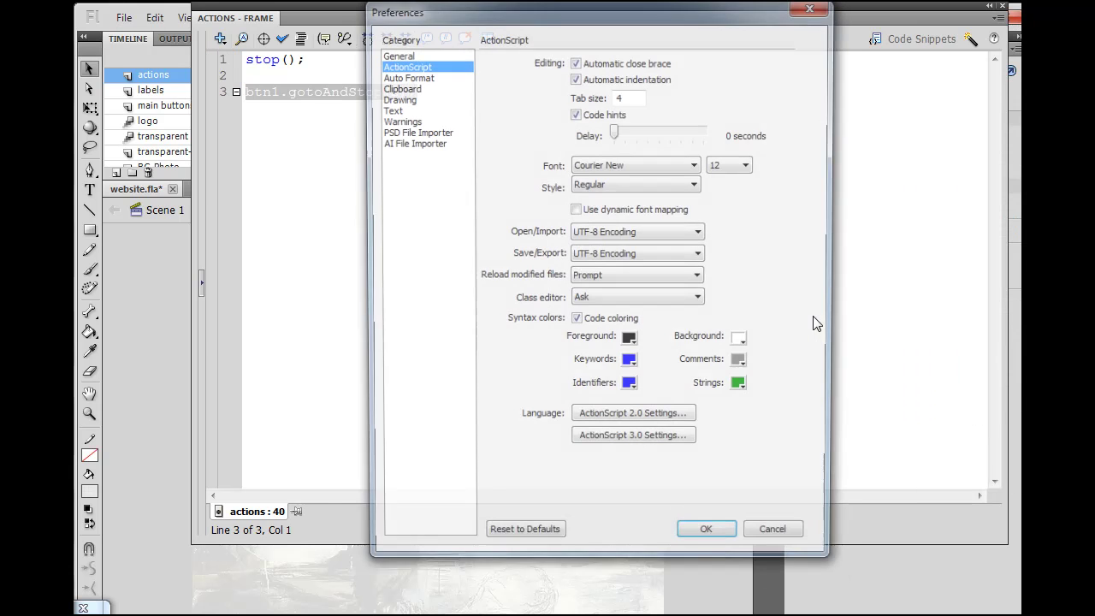
{"action": "left_click", "coordinate": [747, 166]}
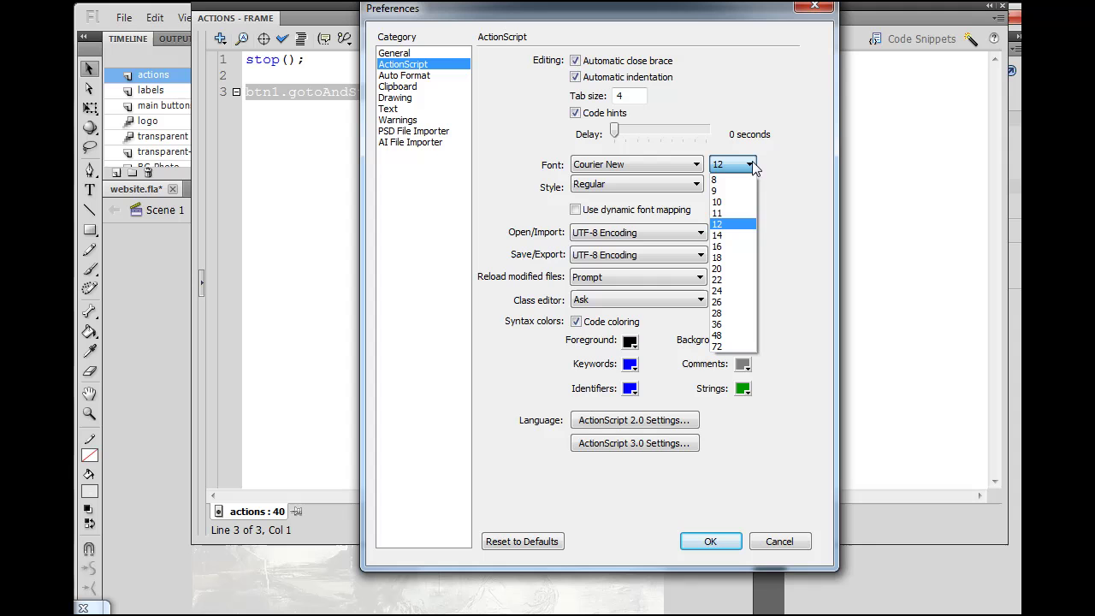
{"action": "left_click", "coordinate": [740, 259]}
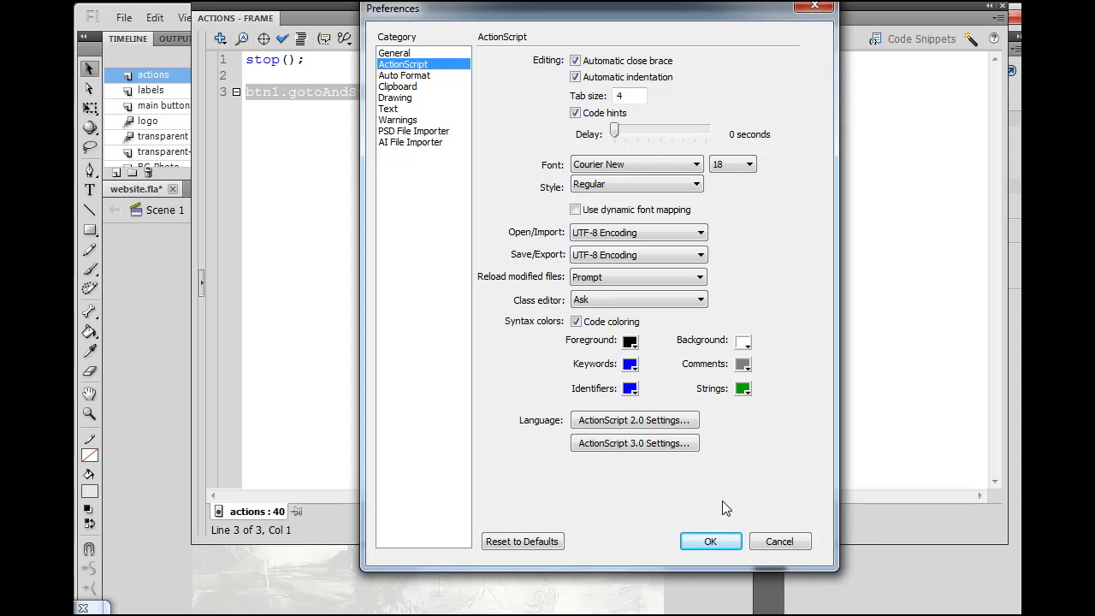
{"action": "left_click", "coordinate": [711, 542]}
{"action": "left_click", "coordinate": [594, 431]}
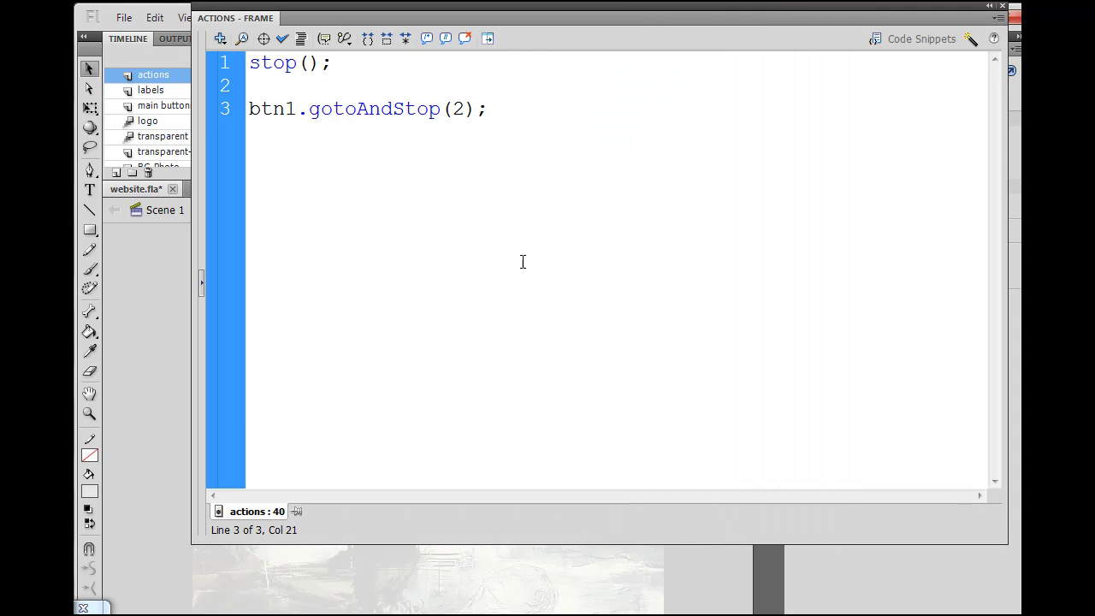
{"action": "left_click_drag", "start_coordinate": [254, 128], "coordinate": [246, 115]}
{"action": "key", "text": "ctrl+c"}
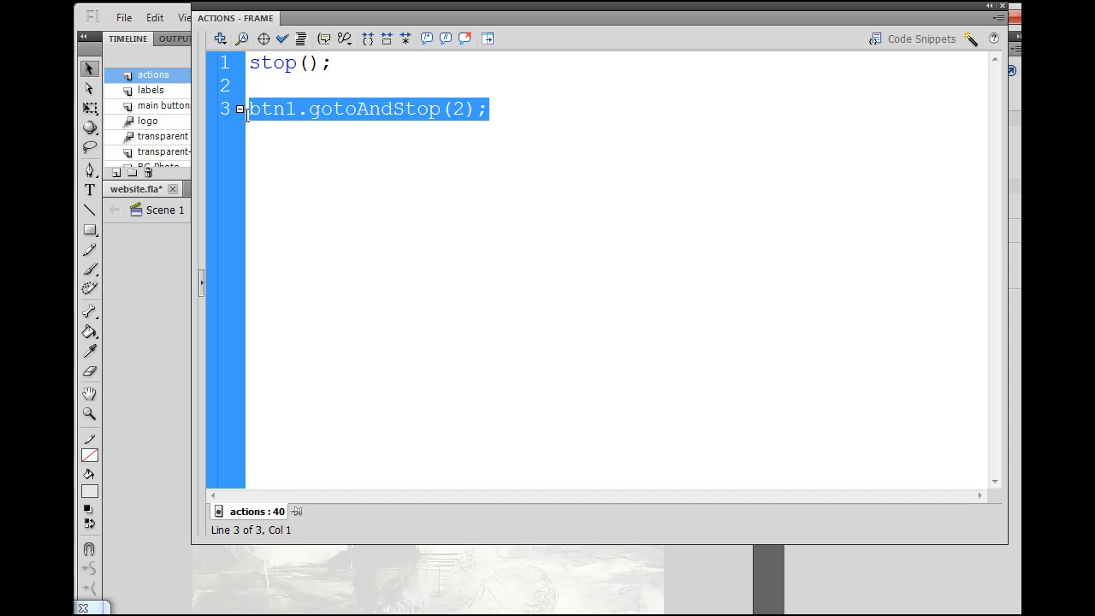
- Duplicate the btn1.gotoAndStop(2); line onto lines 4–6
{"action": "left_click", "coordinate": [519, 104]}
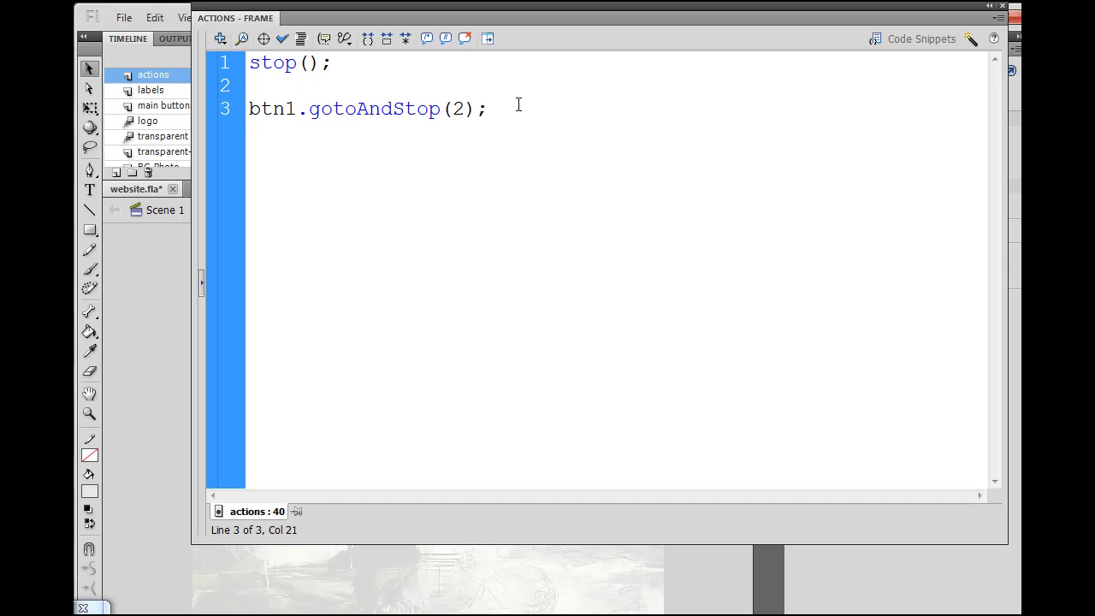
{"action": "key", "text": "Return"}
{"action": "key", "text": "ctrl+v"}
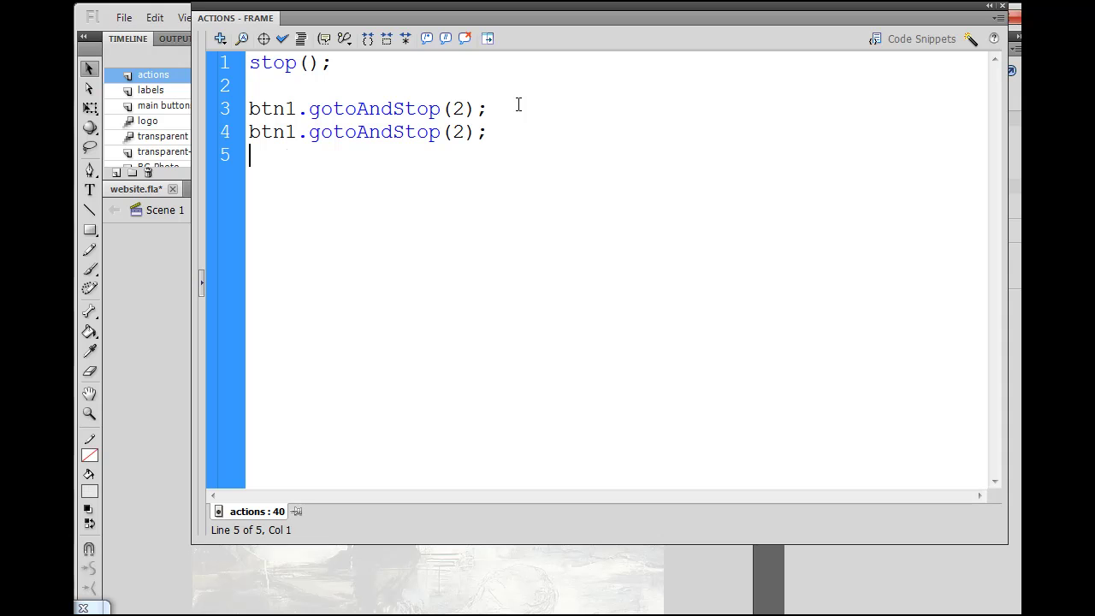
{"action": "key", "text": "Return"}
{"action": "key", "text": "ctrl+v"}
{"action": "key", "text": "Return"}
{"action": "key", "text": "ctrl+v"}
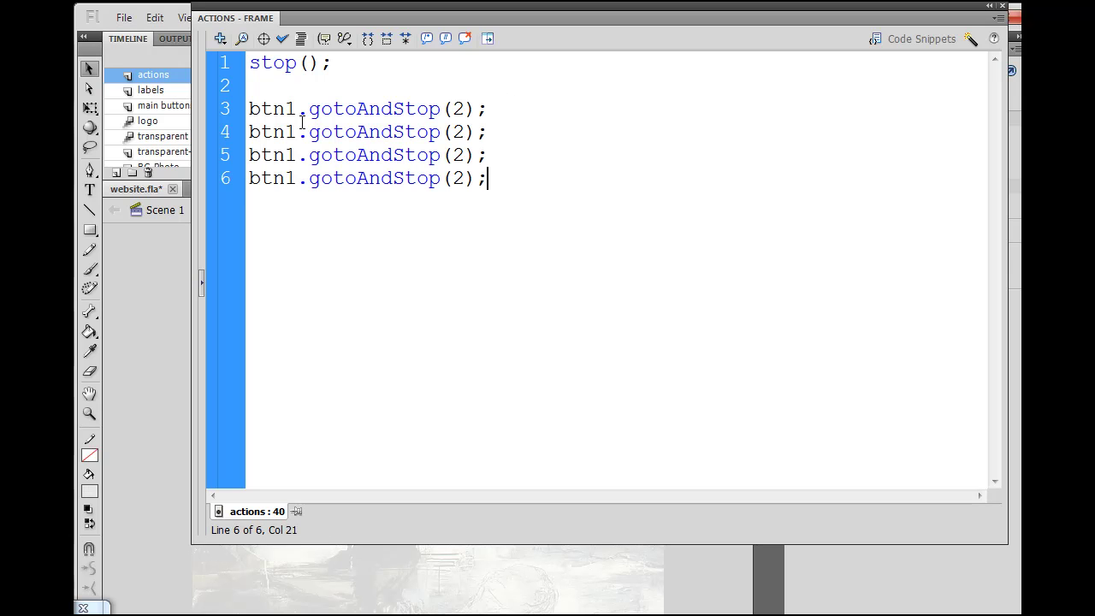
- Change the copies' targets to btn2, btn3 and btn4
{"action": "left_click", "coordinate": [297, 130]}
{"action": "key", "text": "shift+Left"}
{"action": "type", "text": "2"}
{"action": "key", "text": "Right"}
{"action": "key", "text": "Down"}
{"action": "key", "text": "Left"}
{"action": "key", "text": "shift+Left"}
{"action": "type", "text": "3"}
{"action": "key", "text": "shift+Left"}
{"action": "type", "text": "4"}
- Change the copies' gotoAndStop frame number from 2 to 1
{"action": "left_click", "coordinate": [472, 132]}
{"action": "key", "text": "shift+Left"}
{"action": "type", "text": "1"}
{"action": "key", "text": "Down"}
{"action": "key", "text": "BackSpace"}
{"action": "type", "text": "1"}
{"action": "key", "text": "End"}
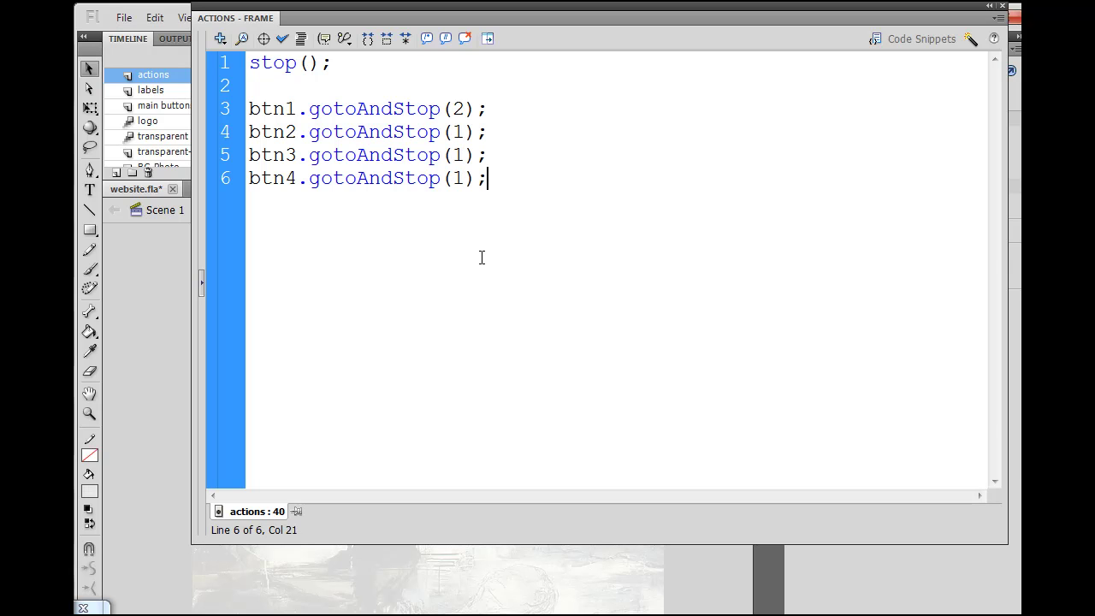